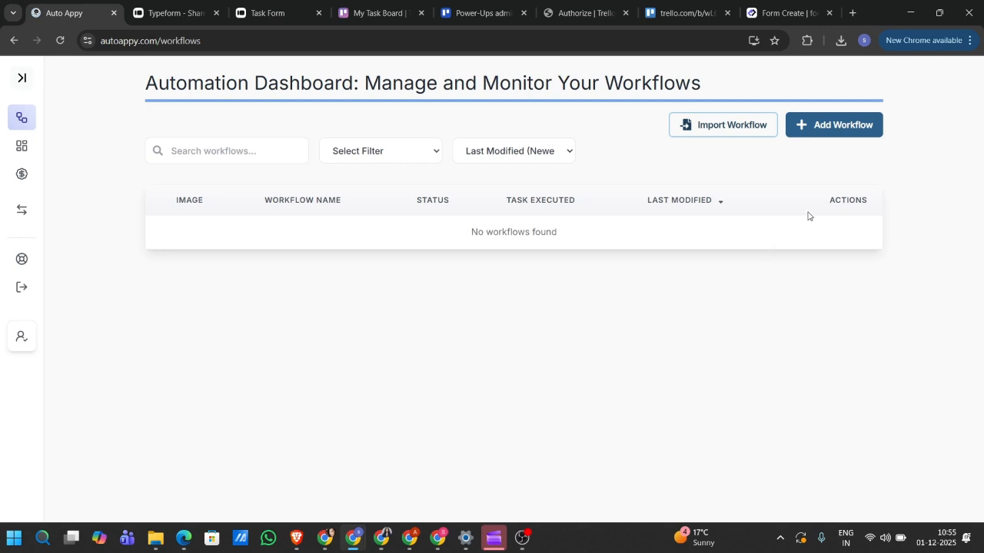
- Add a new workflow titled 'Auto Create A New Trello Card On Typeform Submission' and save it
{"action": "left_click", "coordinate": [834, 126]}
{"action": "left_click", "coordinate": [509, 304]}
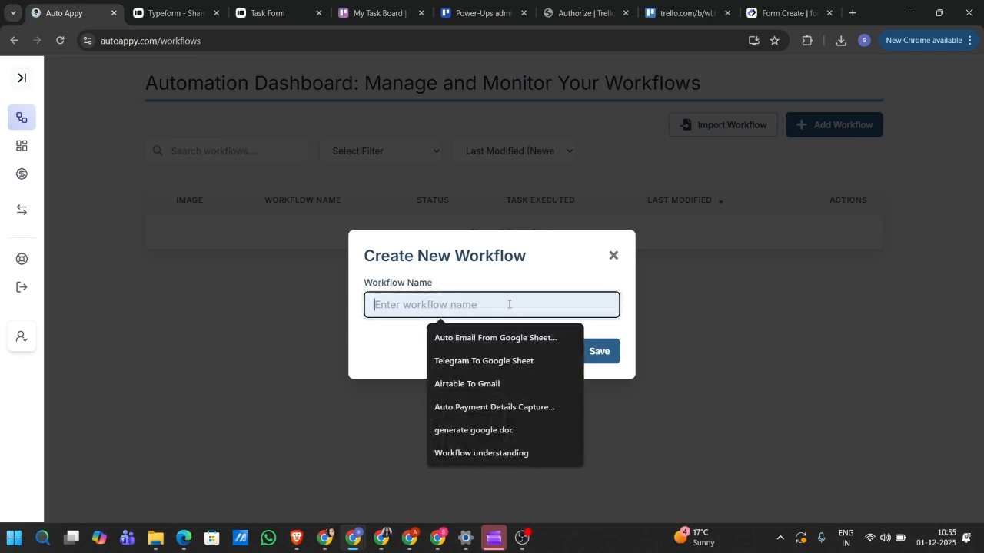
{"action": "type", "text": "A"}
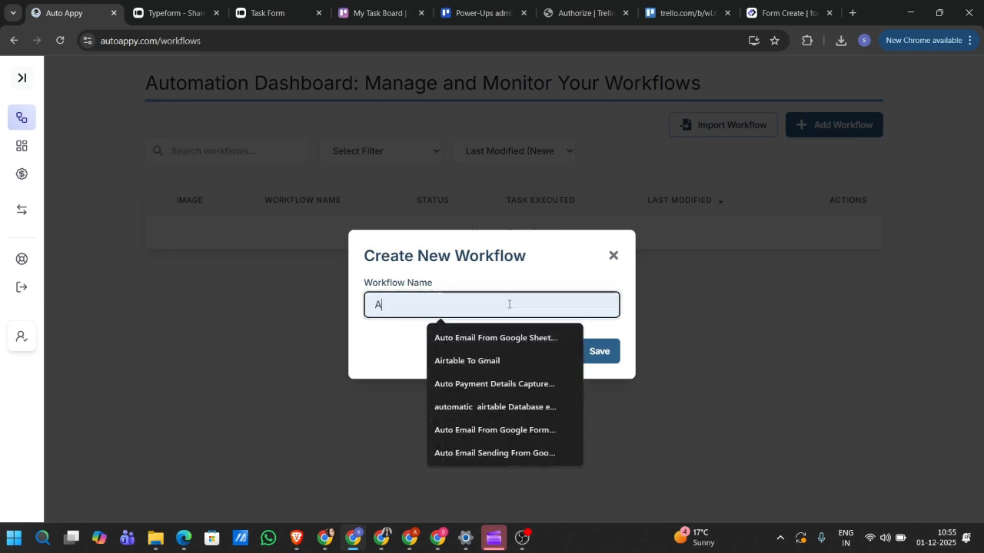
{"action": "type", "text": "uto Creeat"}
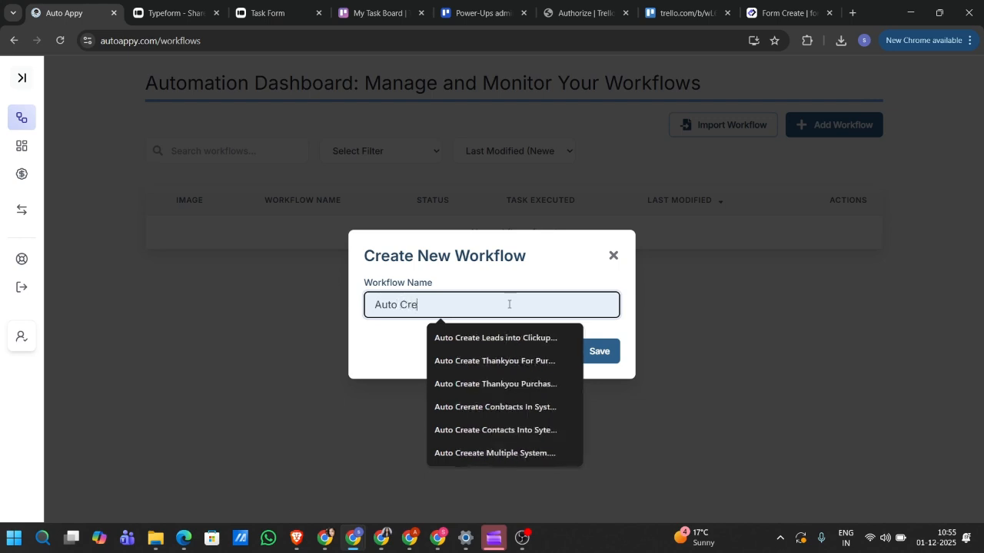
{"action": "key", "text": "BackSpace"}
{"action": "key", "text": "BackSpace"}
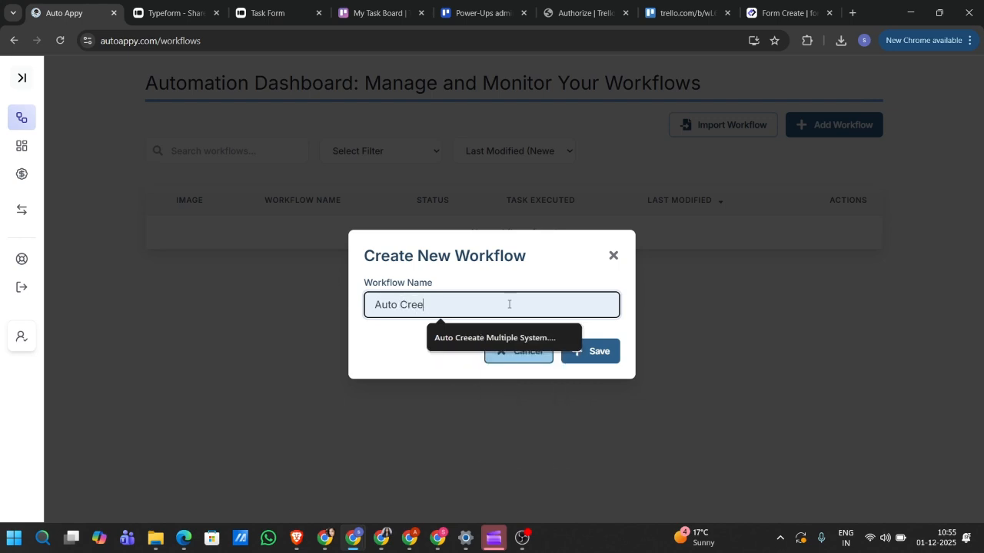
{"action": "key", "text": "BackSpace"}
{"action": "type", "text": "ate"}
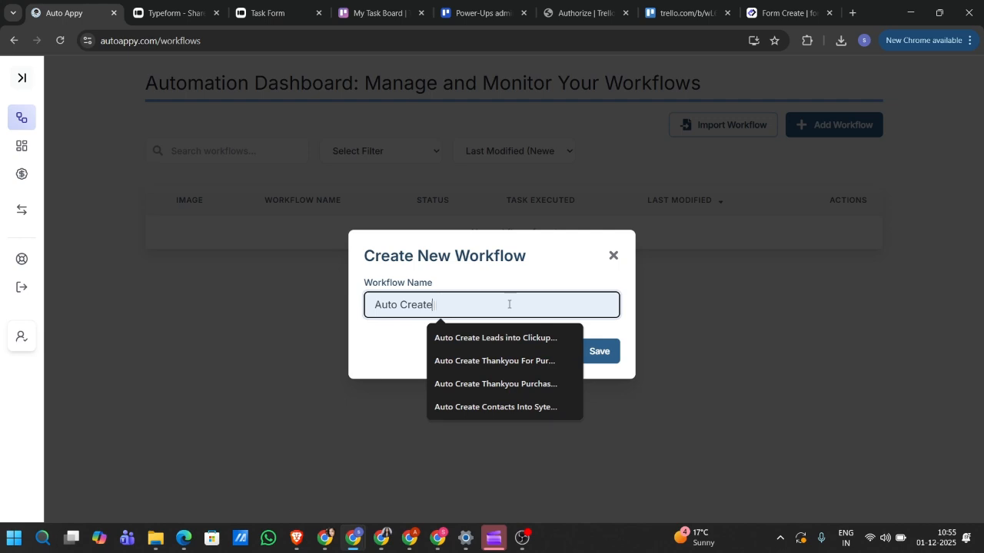
{"action": "type", "text": " A N"}
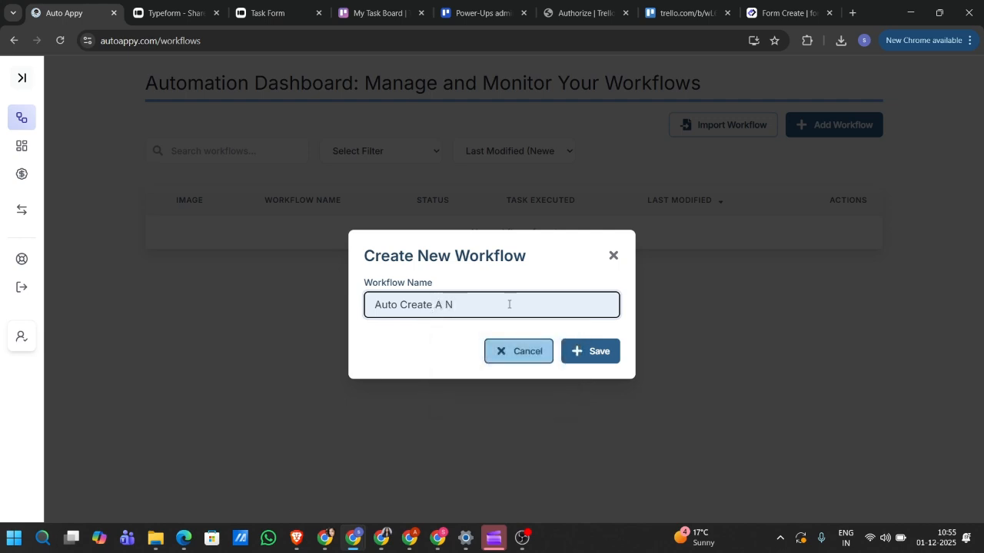
{"action": "type", "text": "ew Trello Card On Typeform Su"}
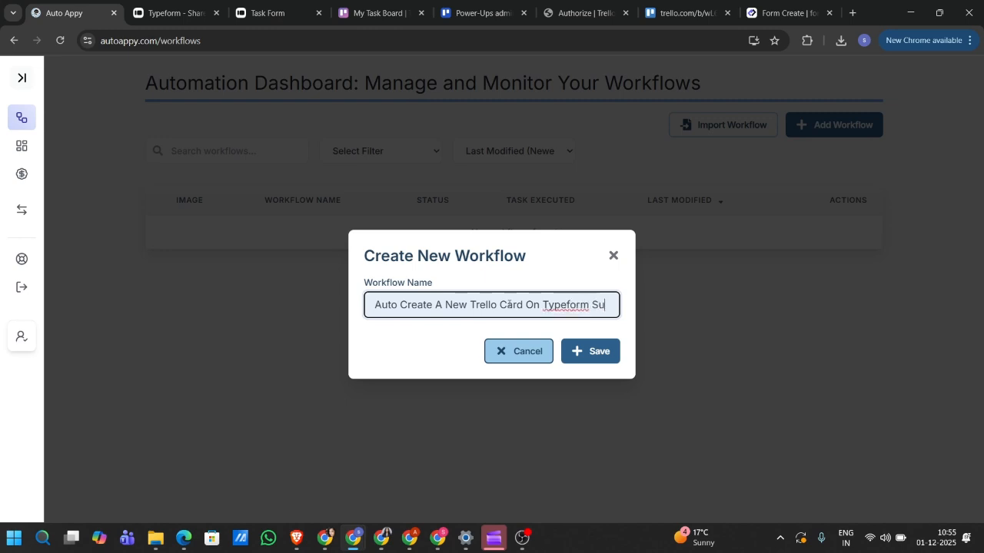
{"action": "type", "text": "bmission"}
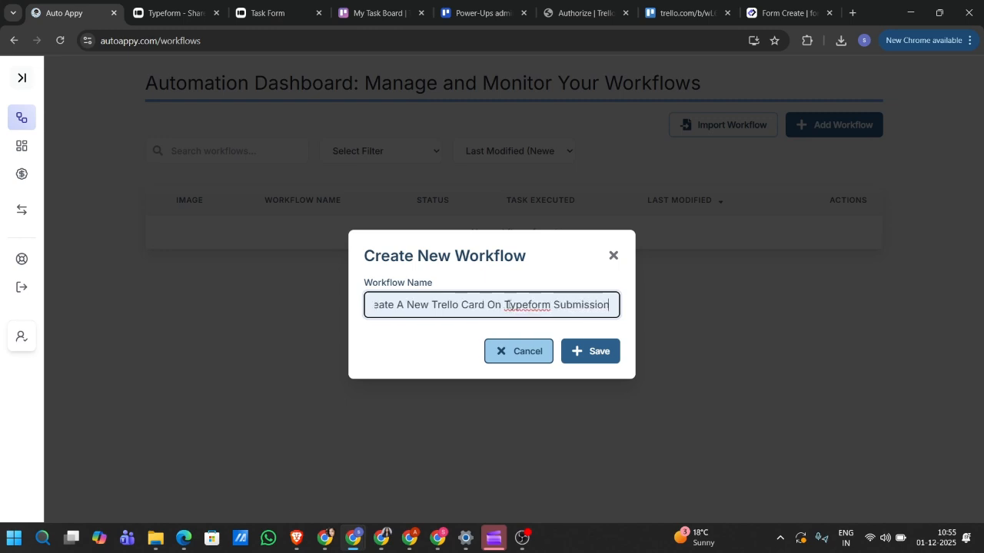
{"action": "left_click", "coordinate": [577, 351]}
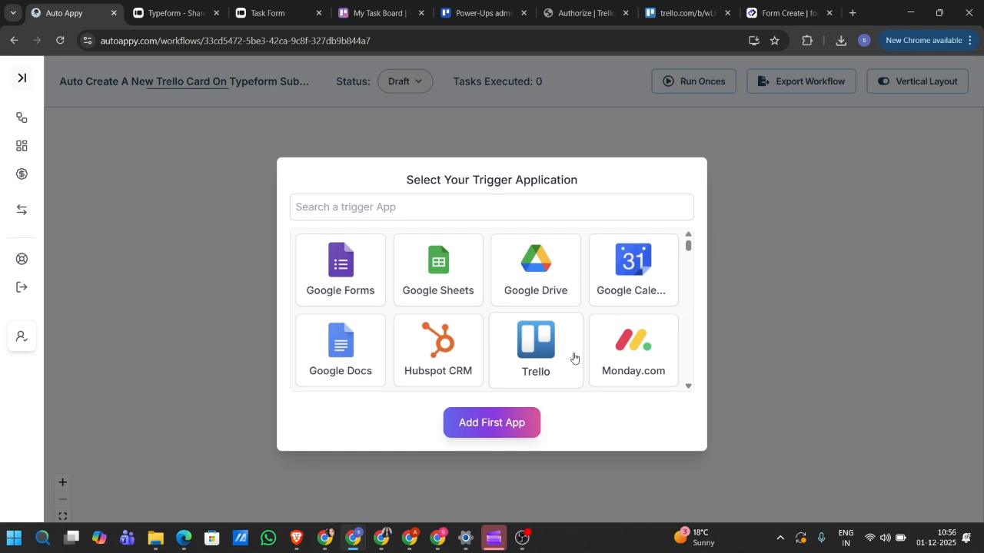
- Pick Typeform as the trigger app with the New Entry trigger and add it as the first step
{"action": "left_click", "coordinate": [447, 209]}
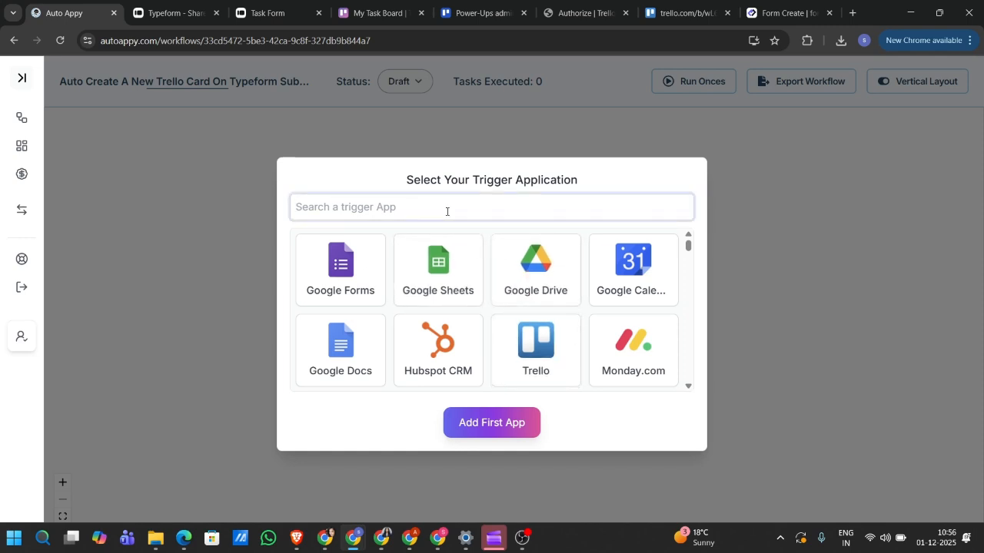
{"action": "type", "text": "typef"}
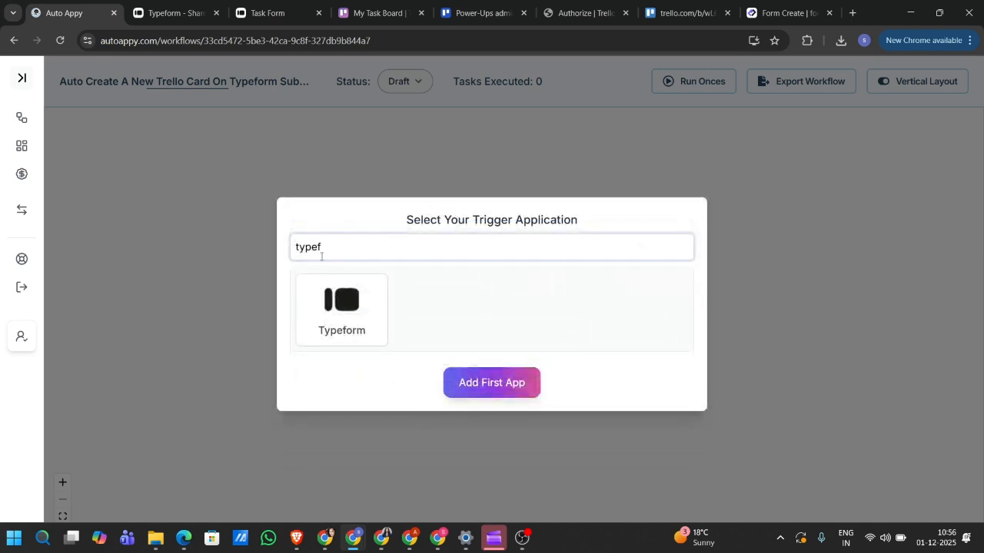
{"action": "left_click", "coordinate": [334, 307]}
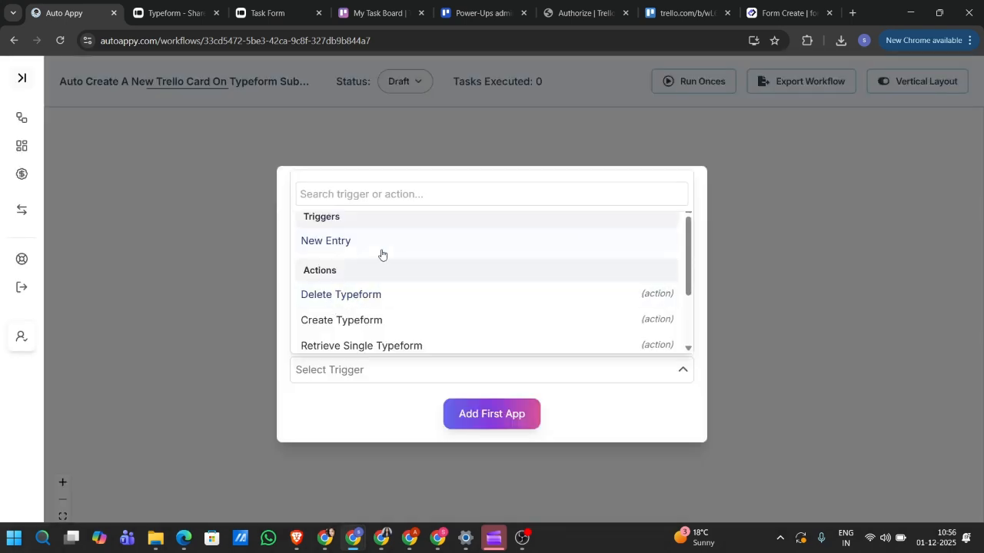
{"action": "left_click", "coordinate": [373, 242]}
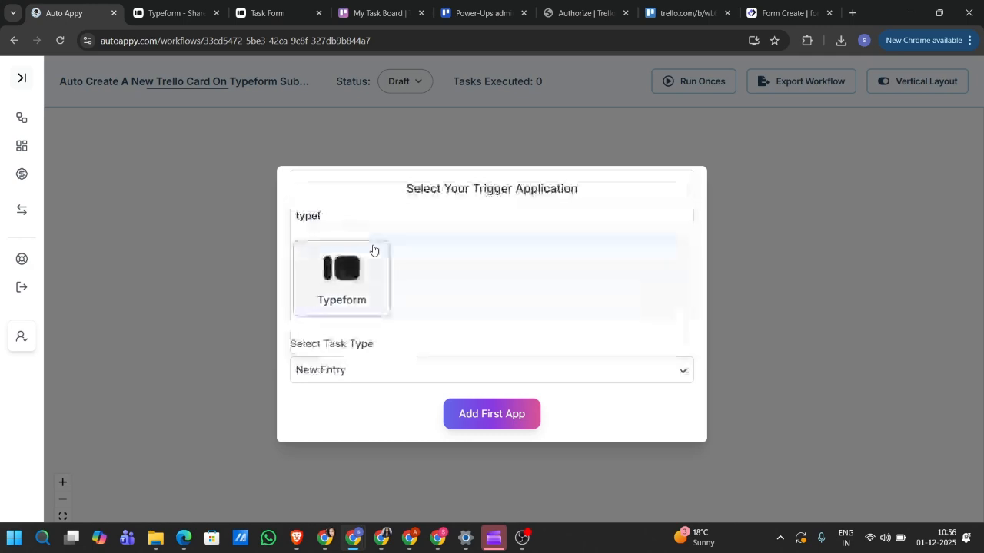
{"action": "left_click", "coordinate": [500, 421]}
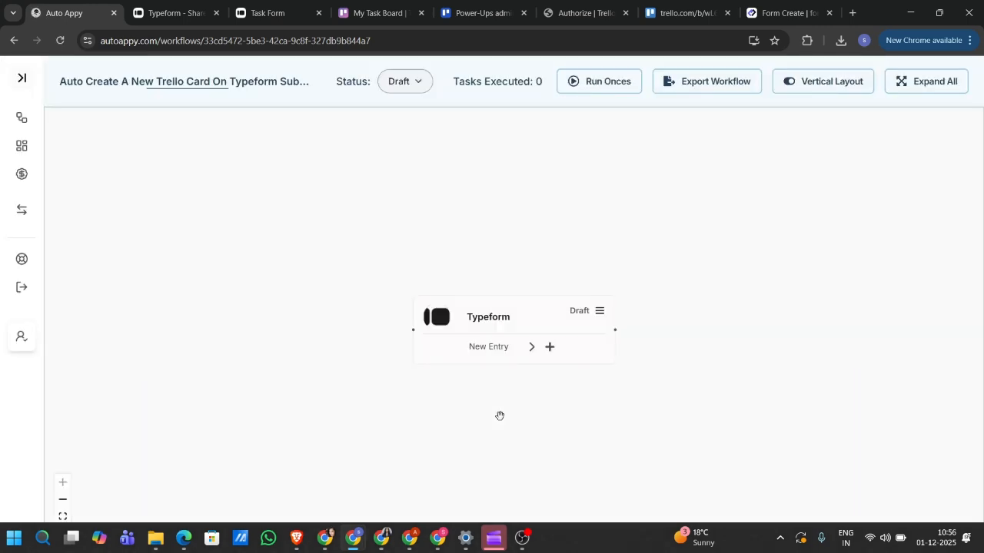
- Copy the Typeform trigger's webhook URL from its setup panel, then switch to the Typeform tab
{"action": "left_click_drag", "start_coordinate": [510, 323], "coordinate": [433, 306]}
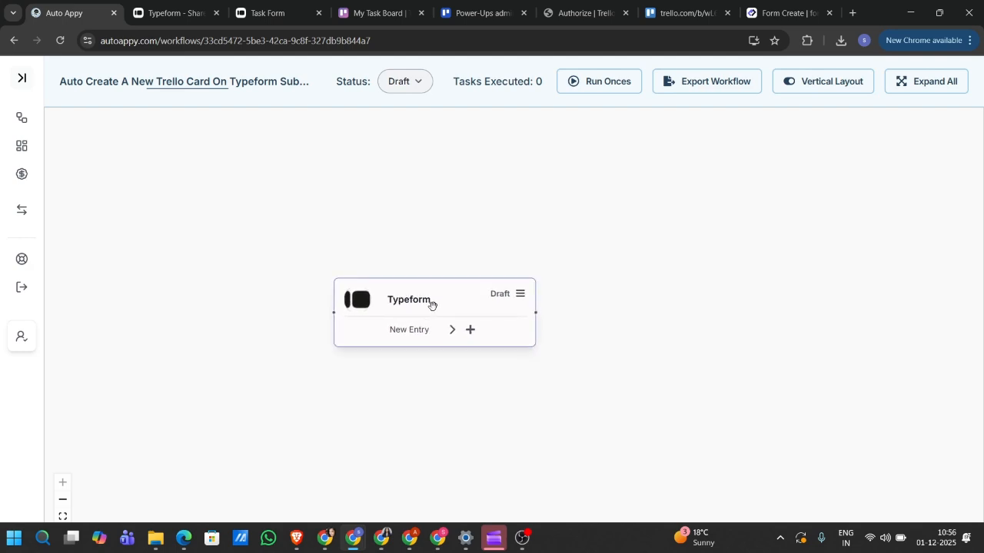
{"action": "left_click", "coordinate": [522, 302]}
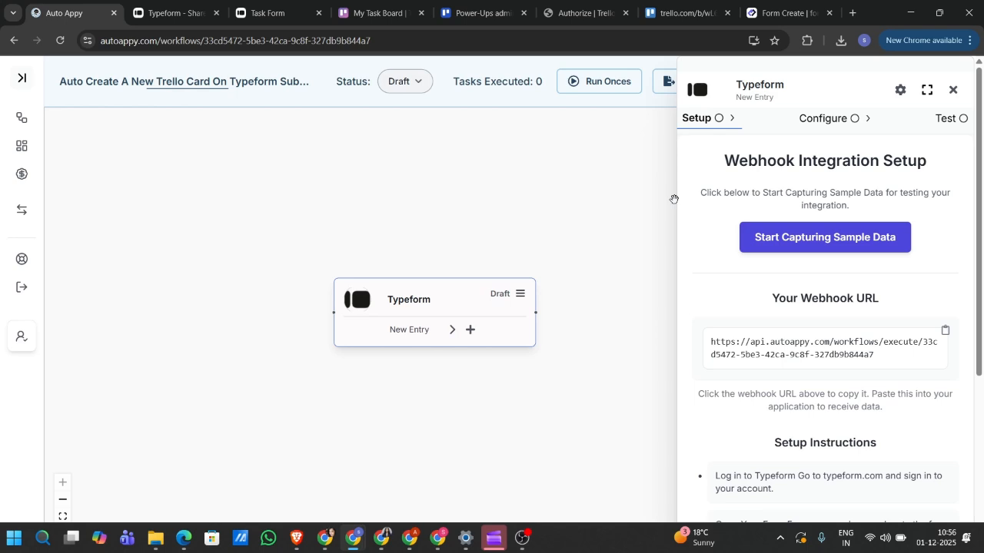
{"action": "scroll", "coordinate": [858, 309], "scroll_direction": "down", "scroll_amount": 1}
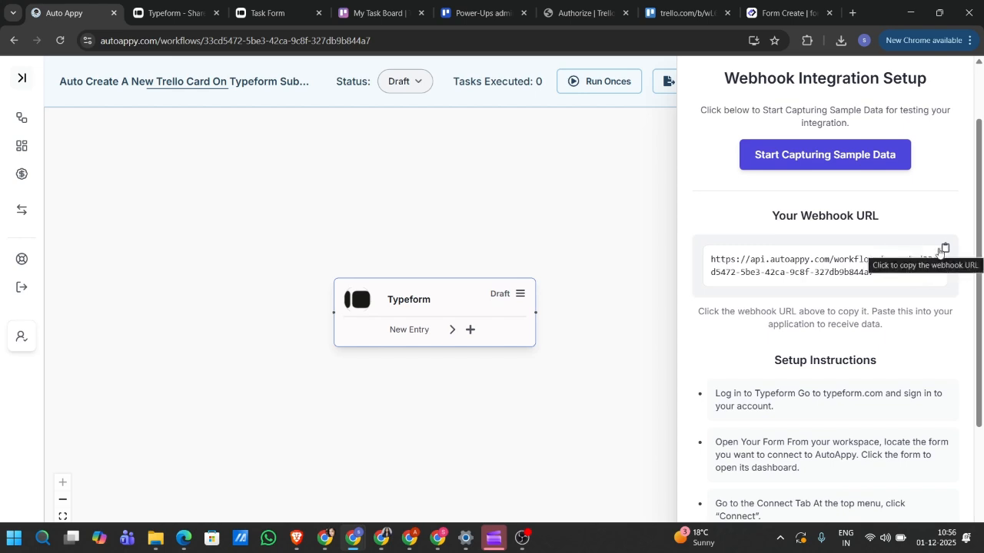
{"action": "left_click", "coordinate": [939, 252]}
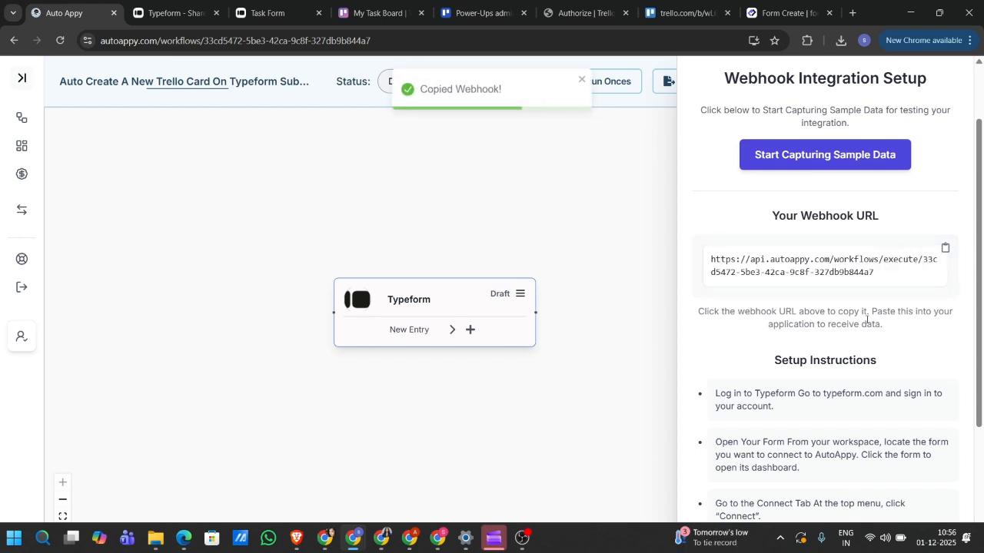
{"action": "scroll", "coordinate": [867, 319], "scroll_direction": "down", "scroll_amount": 3}
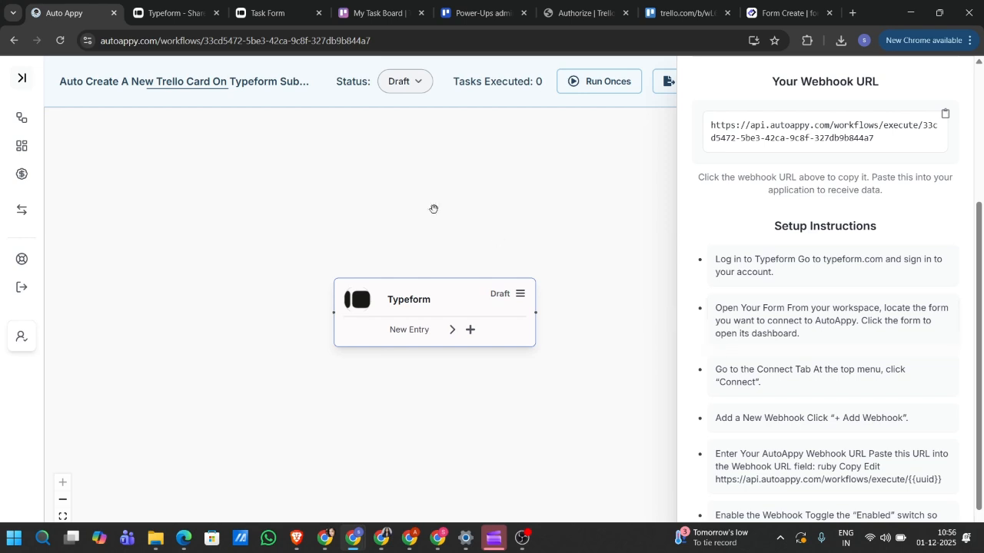
{"action": "left_click", "coordinate": [151, 10]}
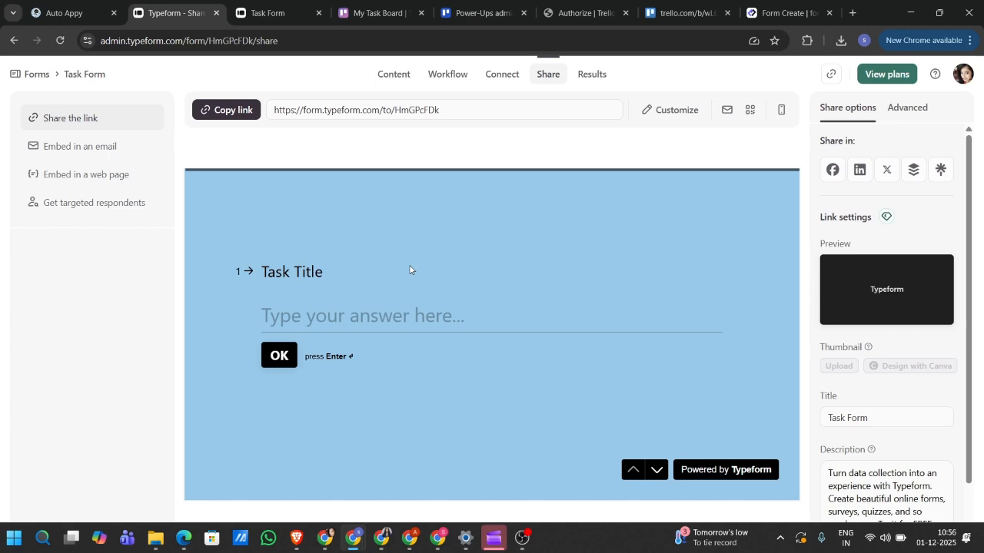
- Step through the Task Form preview to the final Your Email question, then open Connect
{"action": "left_click", "coordinate": [657, 471]}
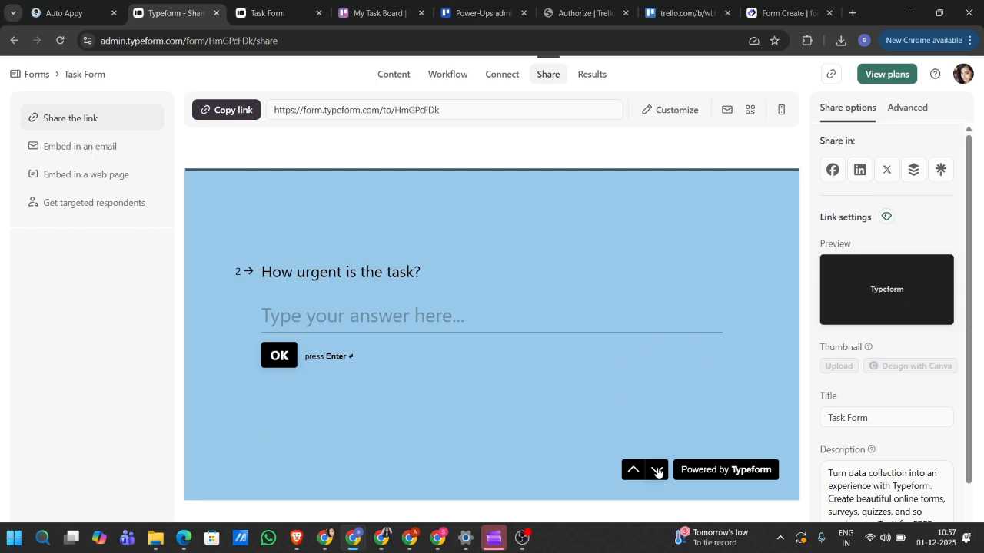
{"action": "left_click", "coordinate": [657, 471]}
{"action": "left_click", "coordinate": [657, 471]}
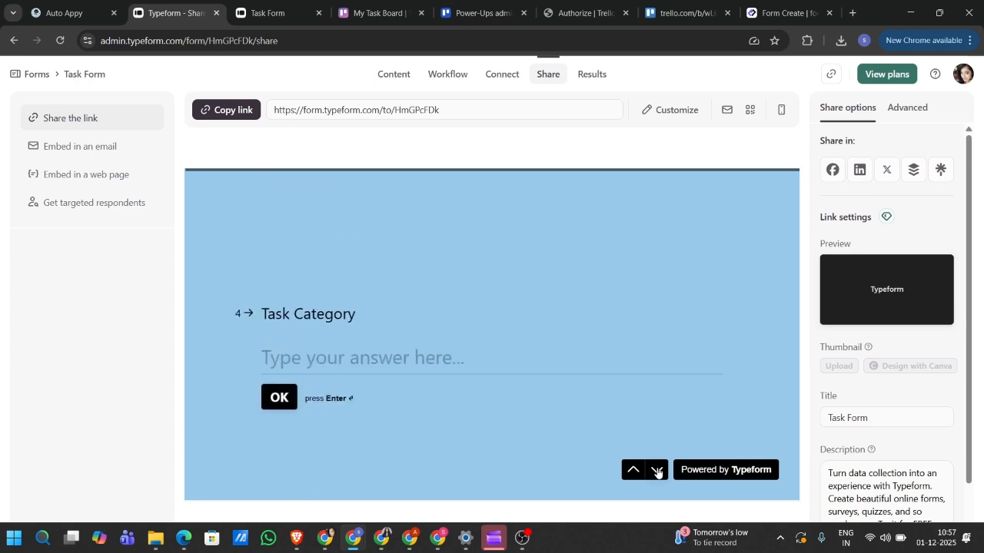
{"action": "left_click", "coordinate": [658, 471]}
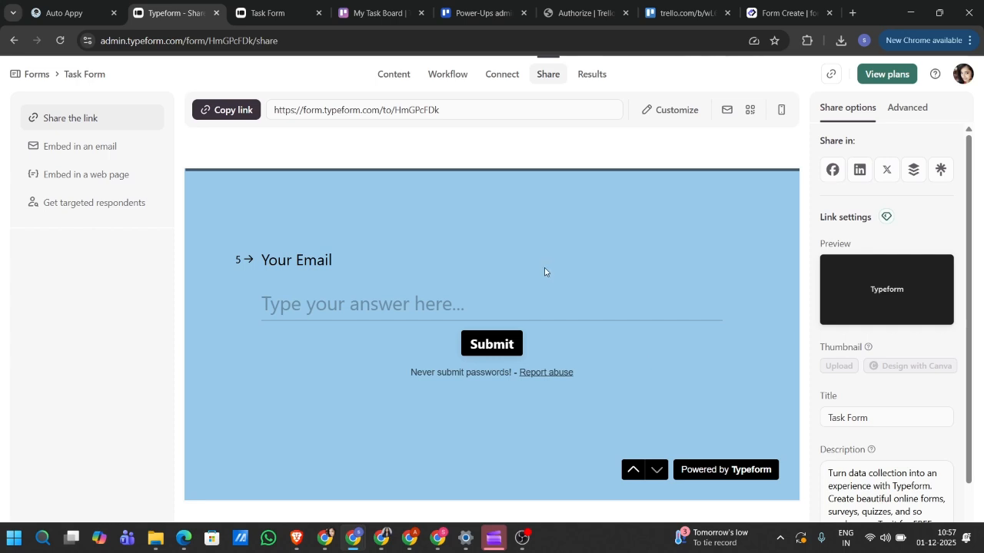
{"action": "left_click", "coordinate": [503, 74]}
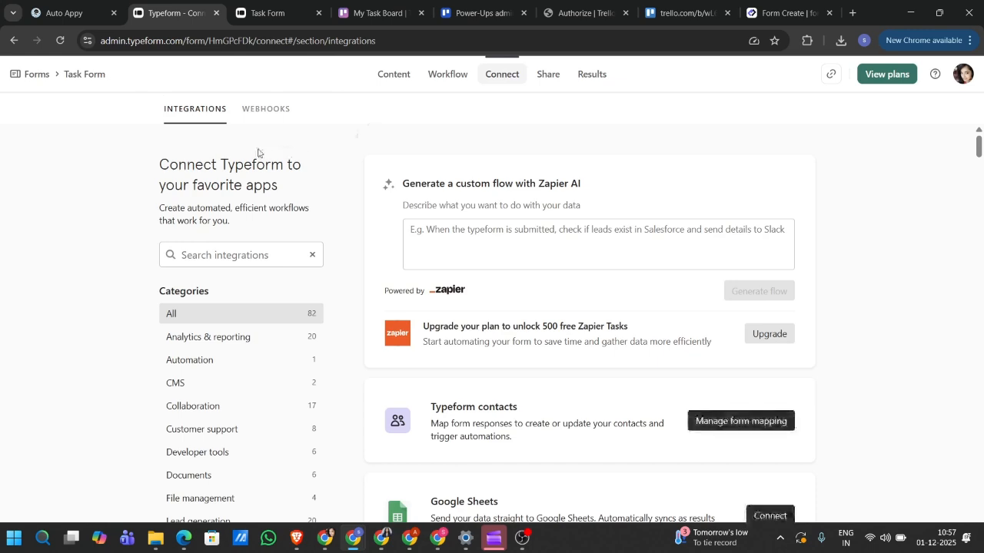
- Delete the Task Form's existing webhook
{"action": "left_click", "coordinate": [266, 110]}
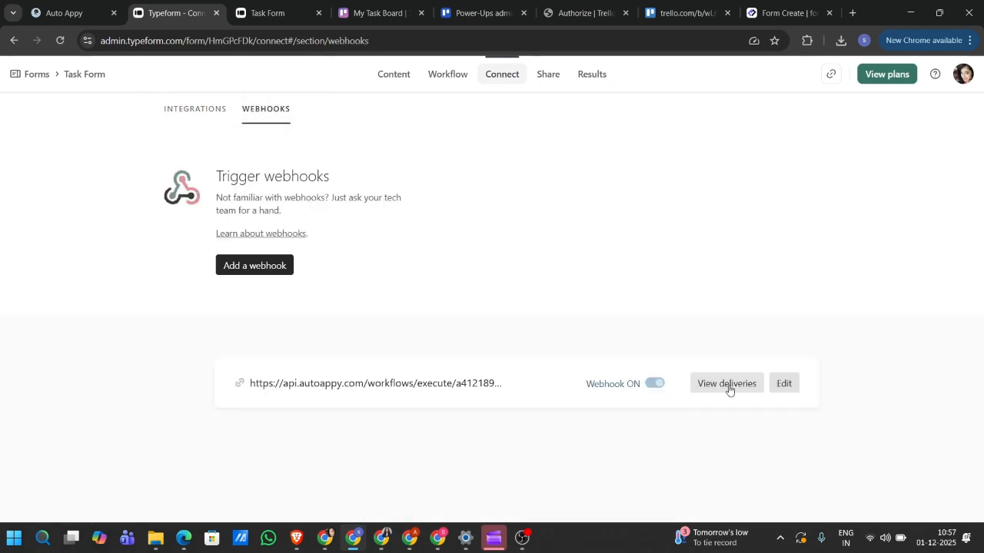
{"action": "left_click", "coordinate": [786, 383]}
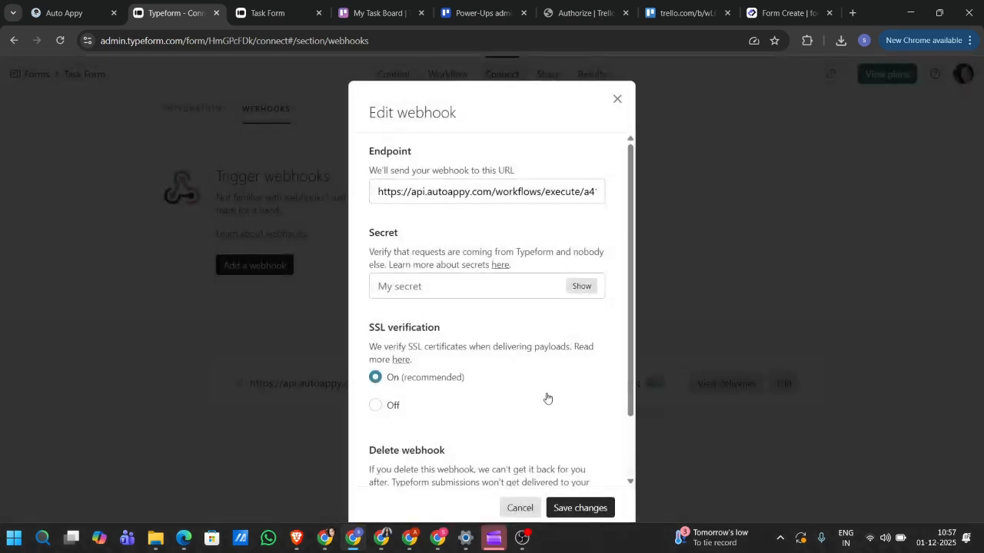
{"action": "scroll", "coordinate": [544, 397], "scroll_direction": "down", "scroll_amount": 2}
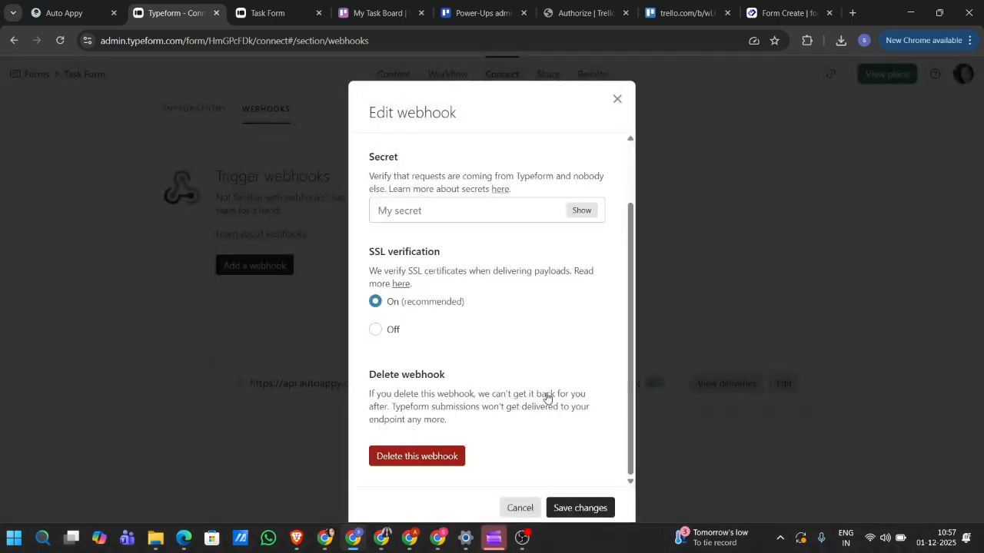
{"action": "left_click", "coordinate": [420, 461]}
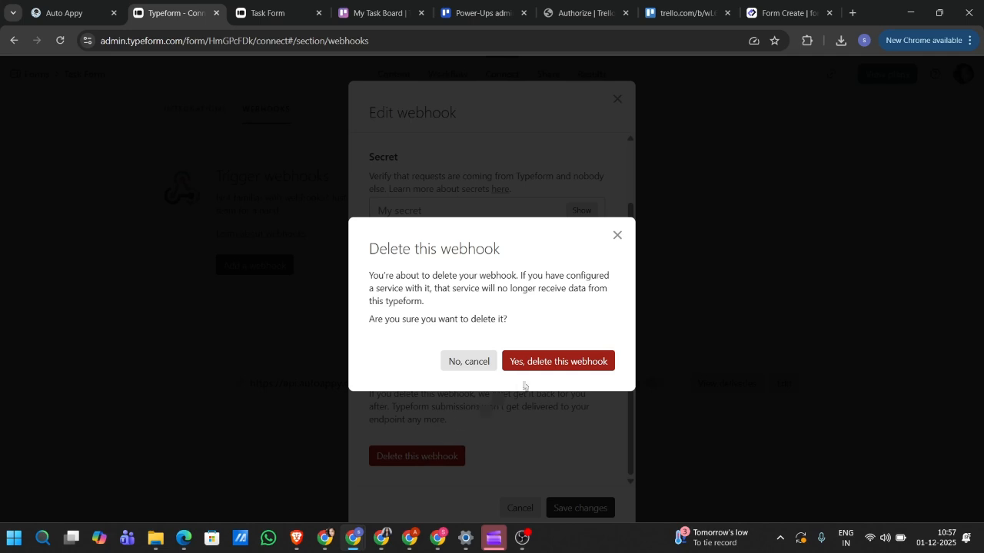
{"action": "left_click", "coordinate": [551, 362]}
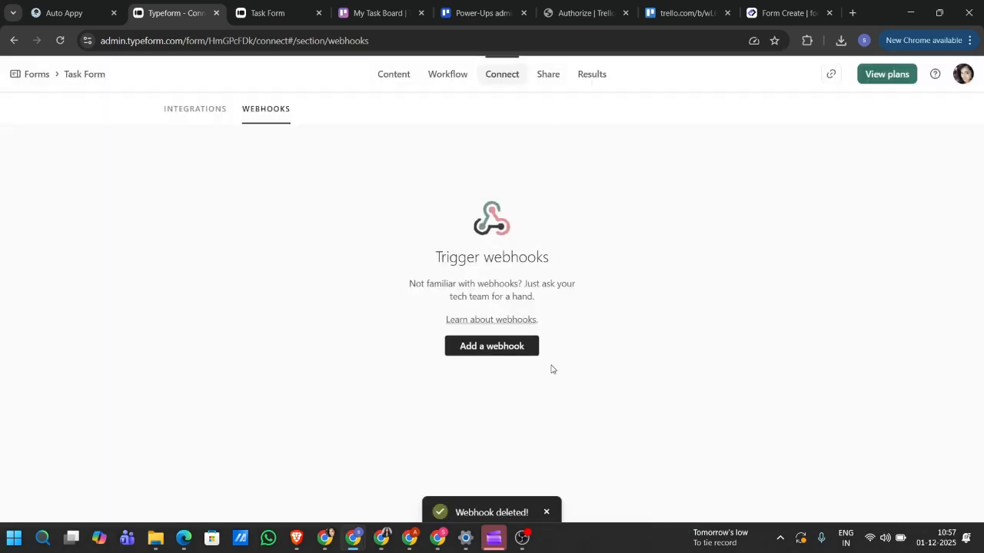
- Add a webhook with the pasted Auto Appy URL as its endpoint and switch it on
{"action": "left_click", "coordinate": [507, 347]}
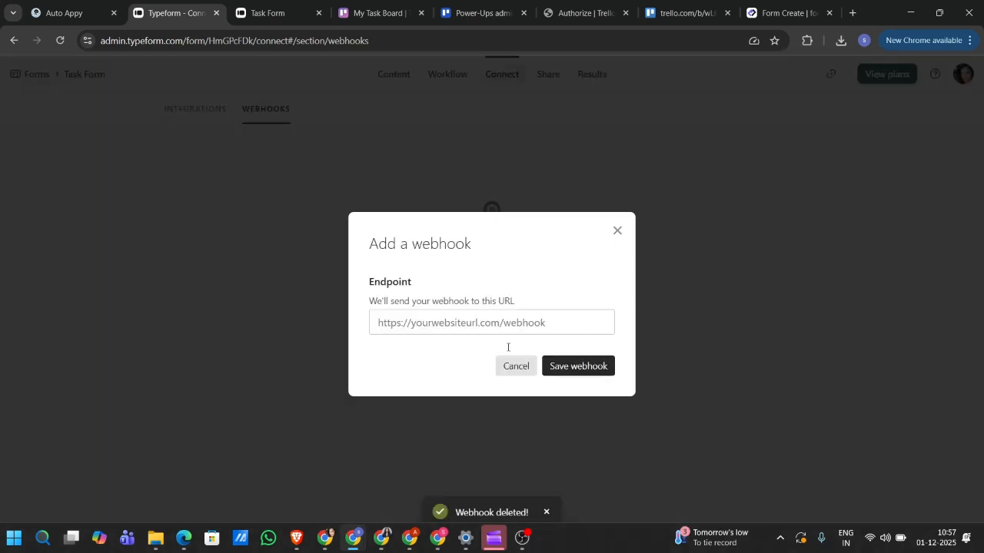
{"action": "left_click", "coordinate": [463, 330]}
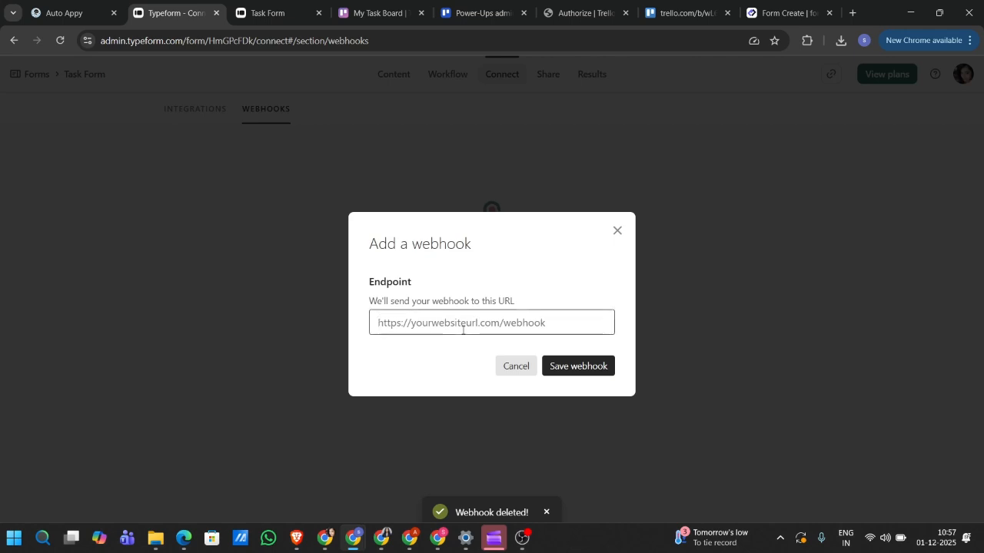
{"action": "key", "text": "ctrl+v"}
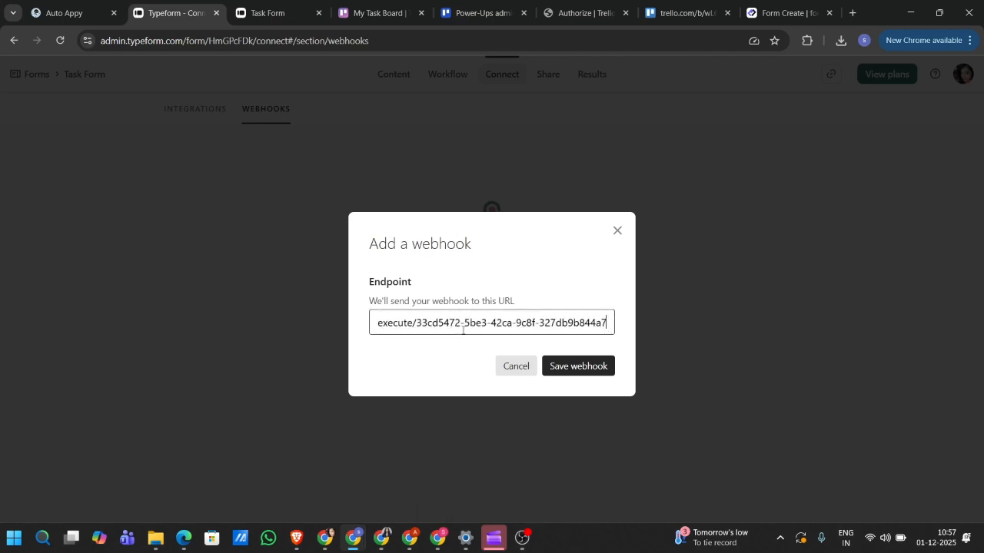
{"action": "left_click", "coordinate": [562, 366]}
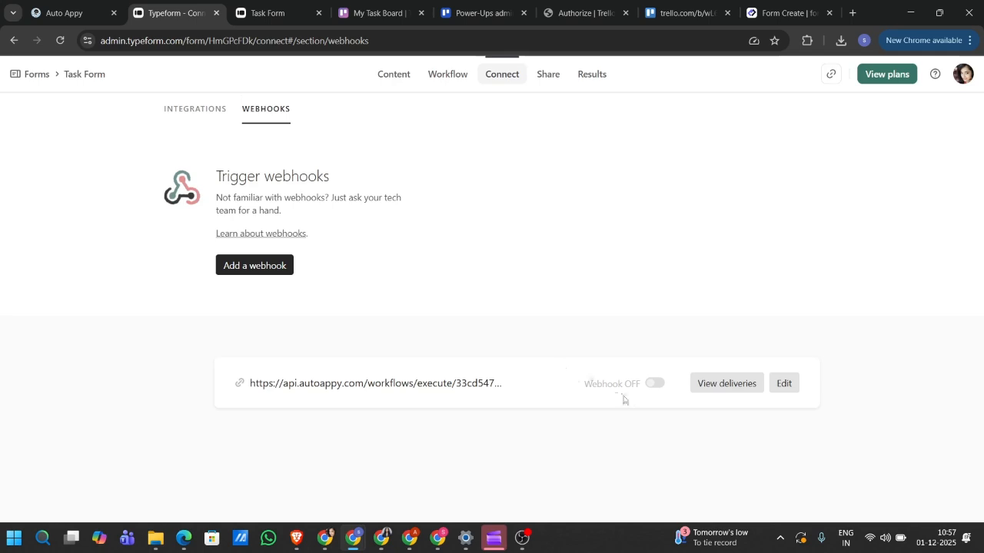
{"action": "left_click", "coordinate": [655, 384]}
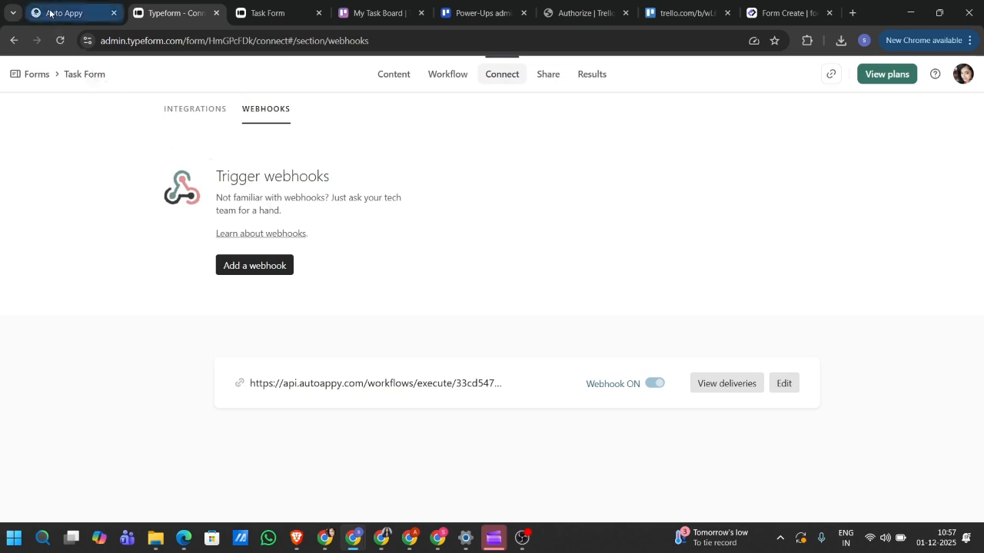
- Start sample-data capture on the Auto Appy Typeform trigger, then return to the Typeform webhooks page
{"action": "left_click", "coordinate": [97, 10]}
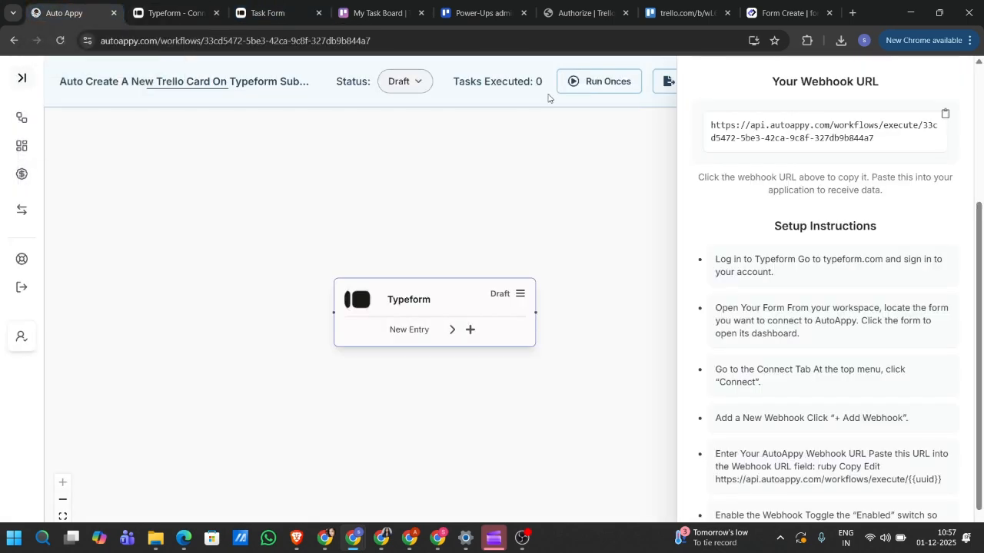
{"action": "scroll", "coordinate": [866, 186], "scroll_direction": "up", "scroll_amount": 3}
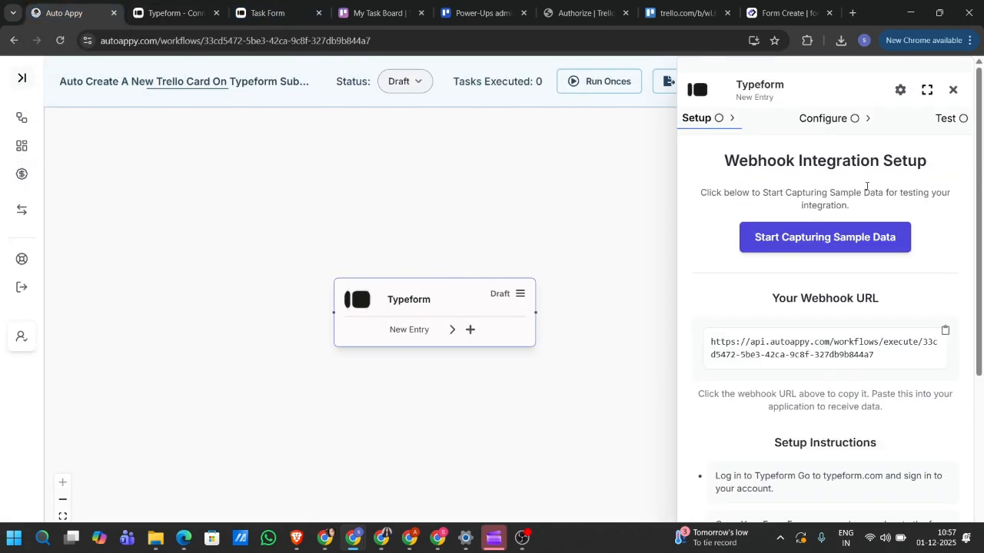
{"action": "left_click", "coordinate": [825, 237]}
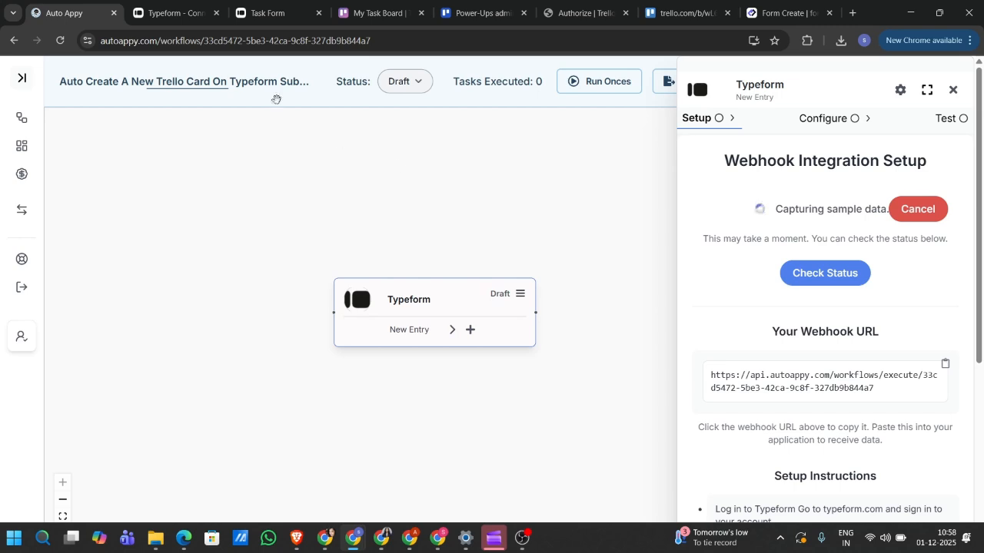
{"action": "left_click", "coordinate": [193, 3]}
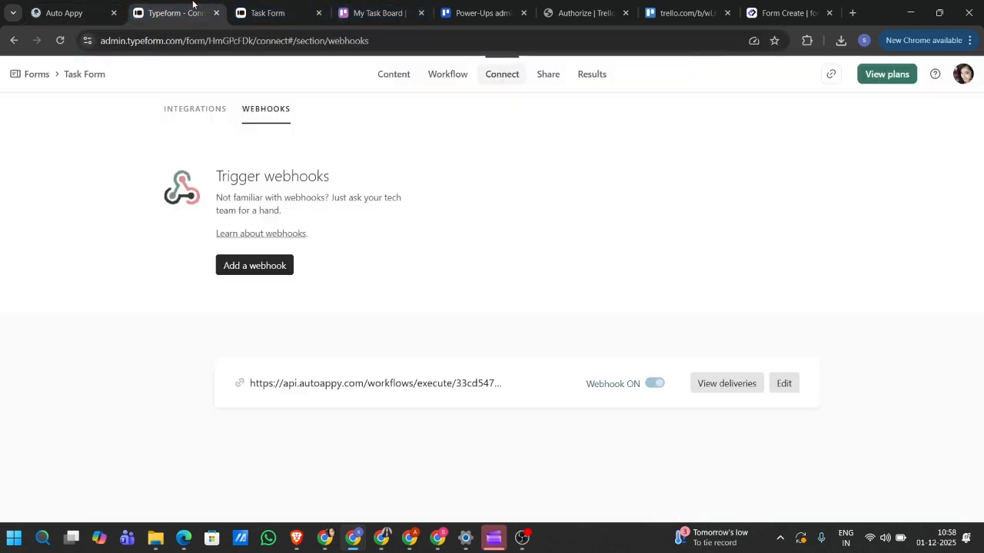
- Copy the Task Form's public share link and load it in a new browser tab
{"action": "left_click", "coordinate": [551, 73]}
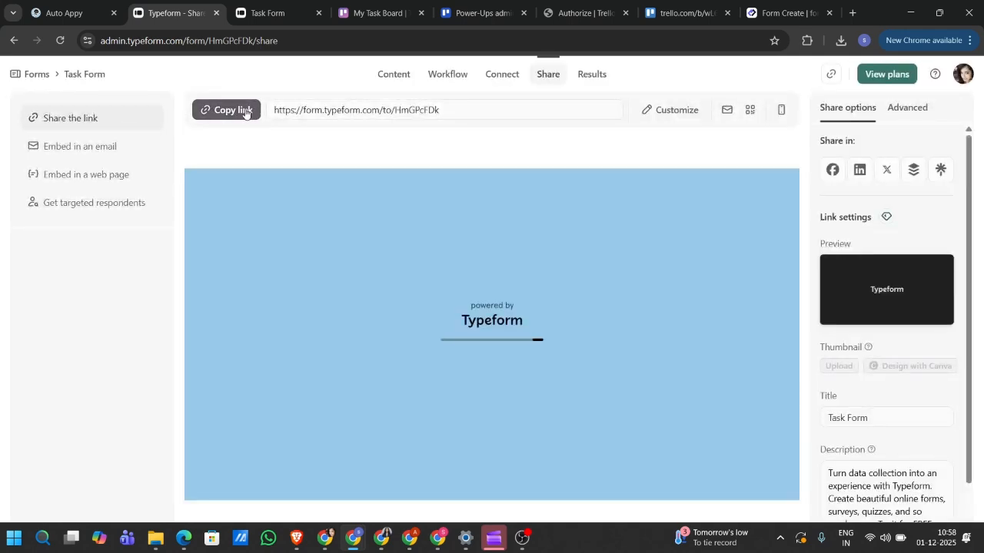
{"action": "left_click", "coordinate": [243, 109]}
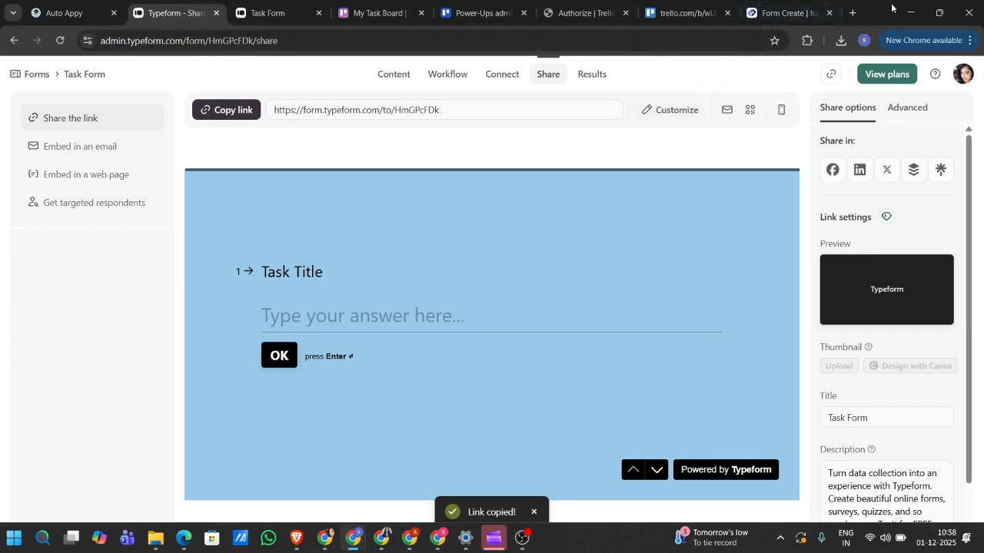
{"action": "left_click", "coordinate": [851, 12]}
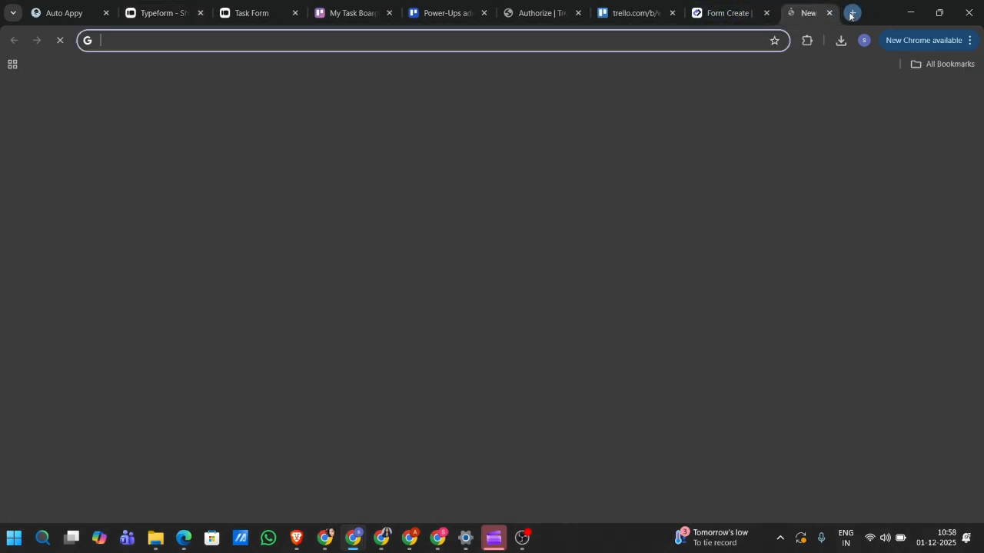
{"action": "left_click", "coordinate": [687, 47]}
{"action": "key", "text": "ctrl+v"}
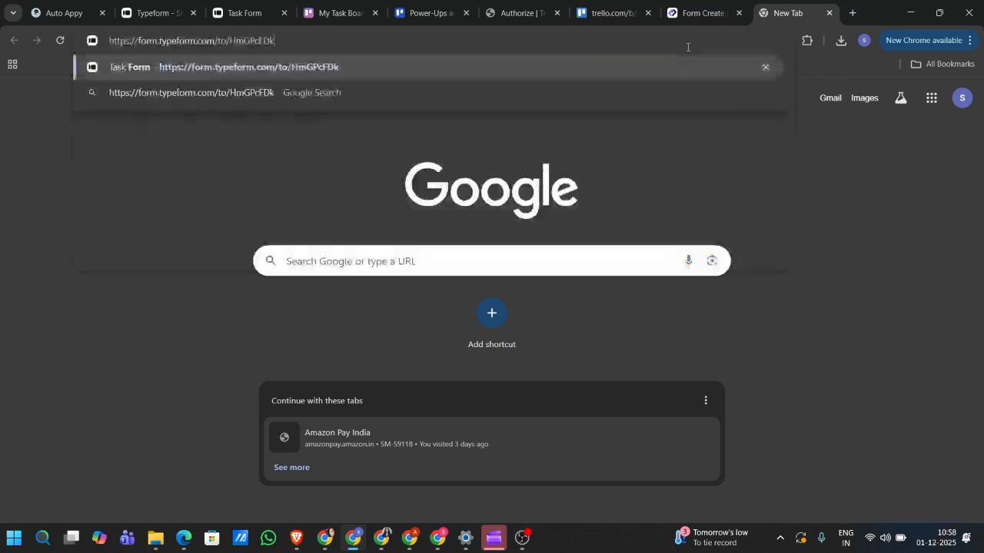
{"action": "key", "text": "Return"}
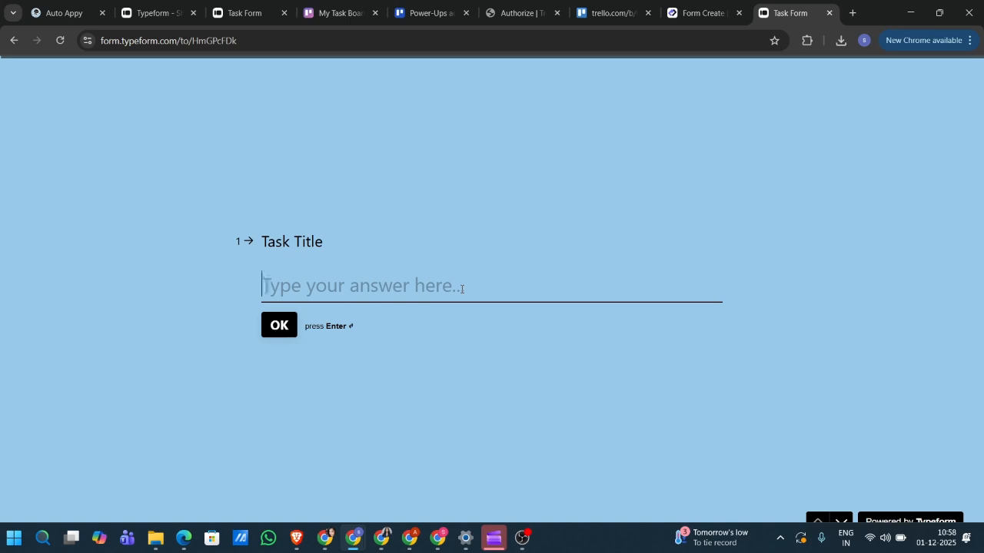
- Answer Task Title 'Salses Feedback Meeting', urgency 'Its On Priority' and Due Date '2 December 2025'
{"action": "type", "text": "Sals"}
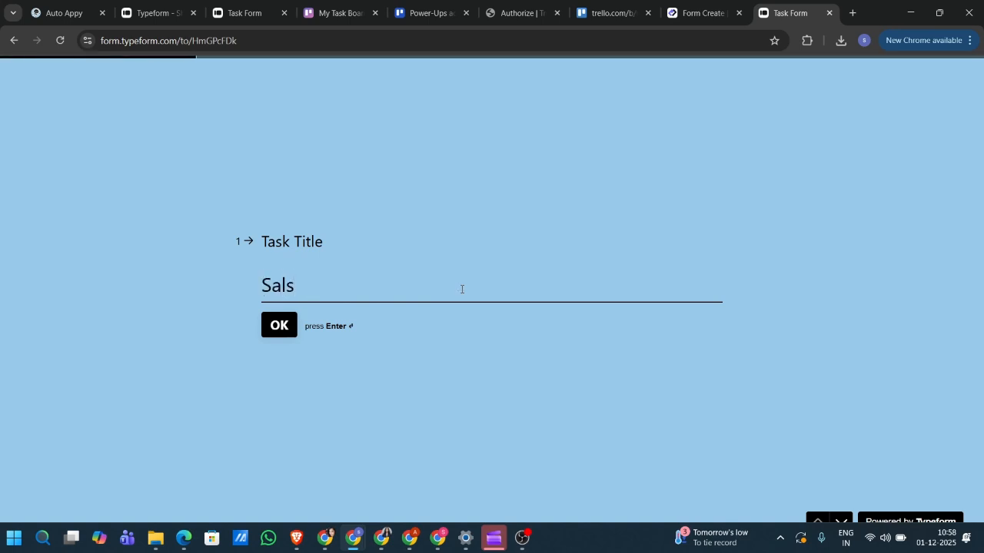
{"action": "key", "text": "BackSpace"}
{"action": "type", "text": "es Feedba"}
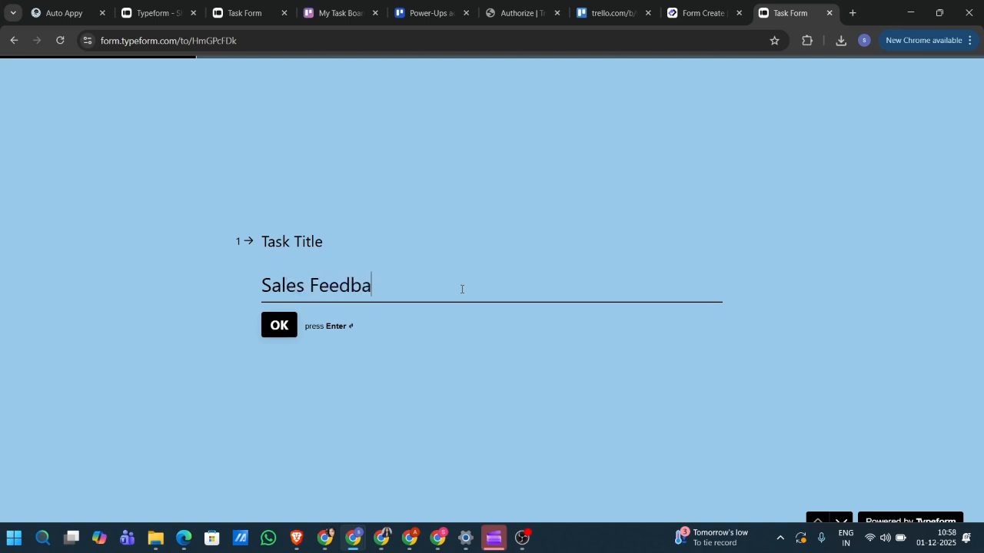
{"action": "type", "text": "ck Meeting"}
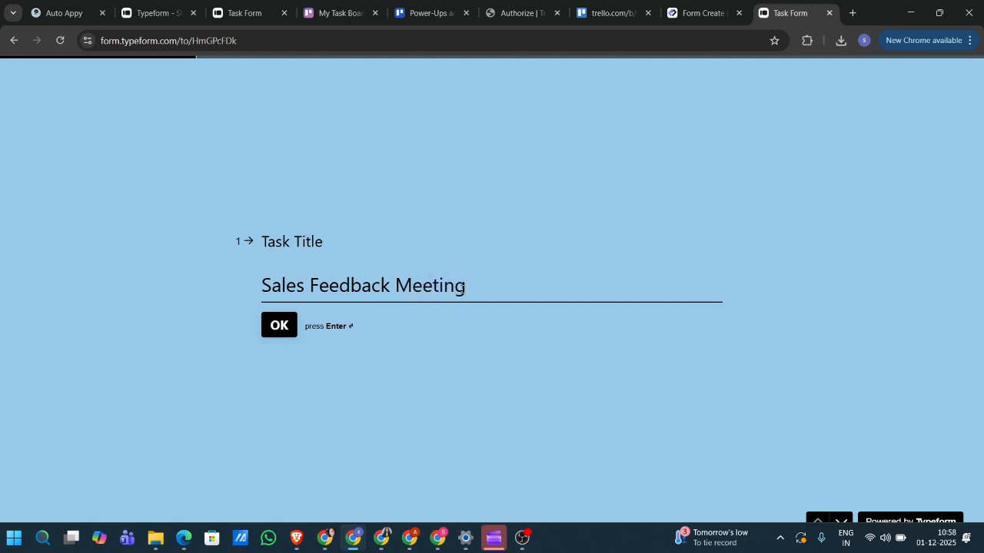
{"action": "key", "text": "Return"}
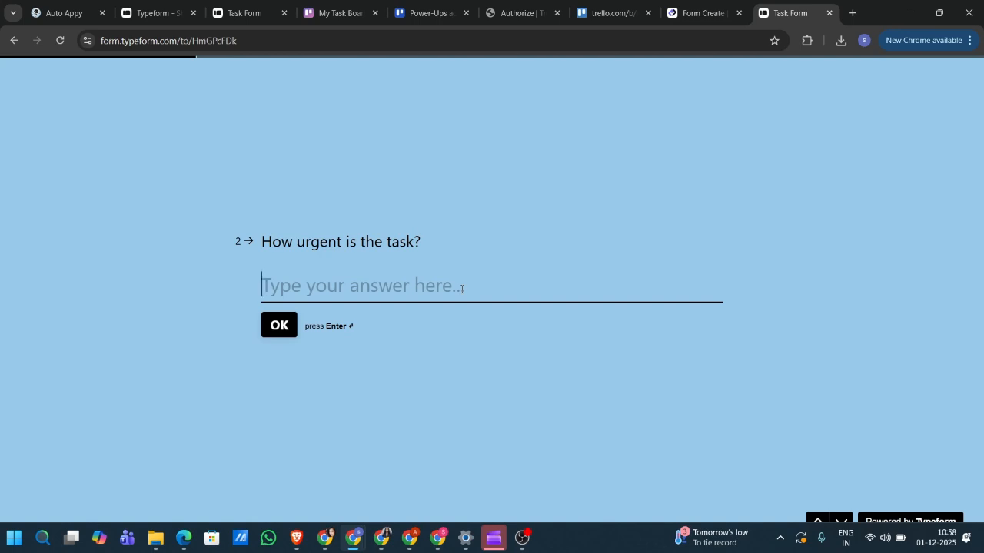
{"action": "type", "text": "Its"}
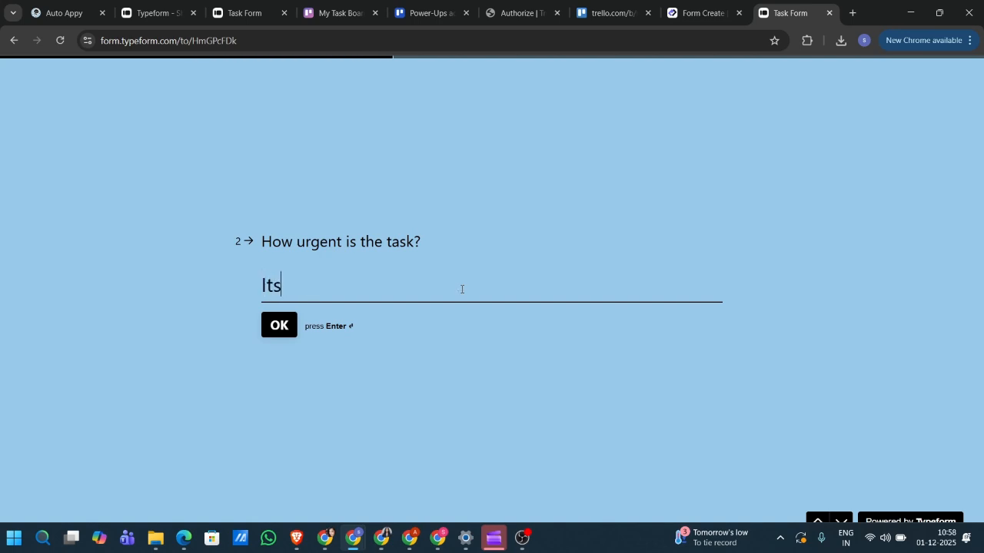
{"action": "type", "text": " On Prior"}
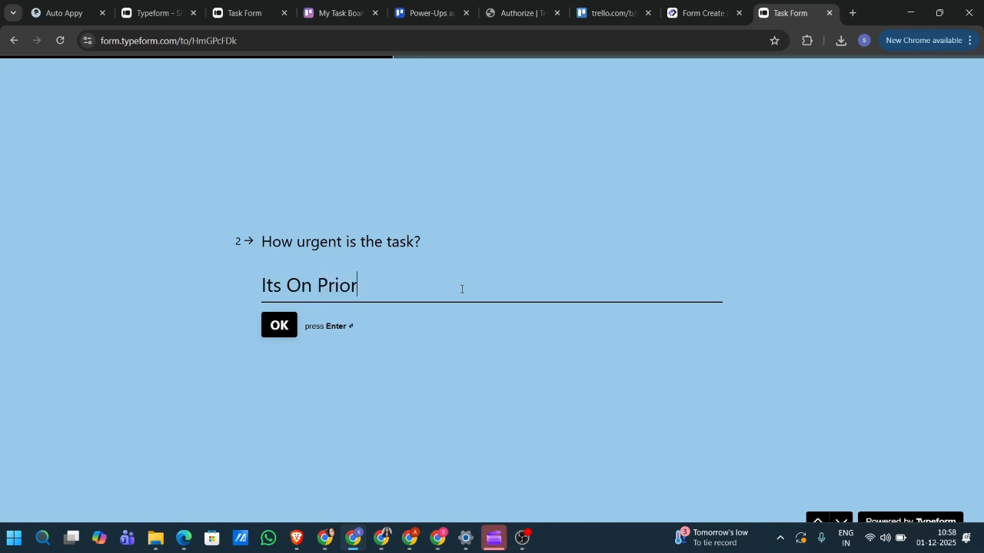
{"action": "type", "text": "ity"}
{"action": "key", "text": "Return"}
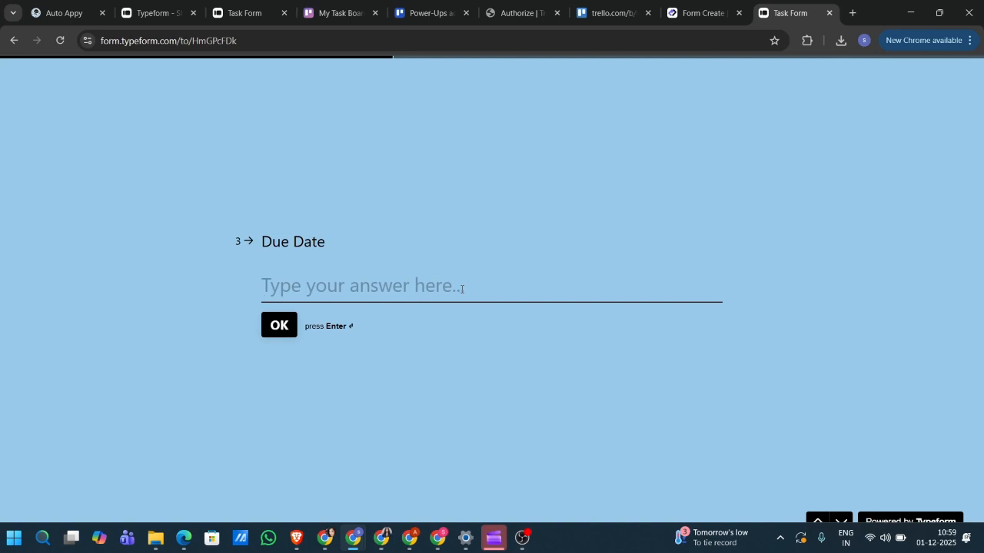
{"action": "type", "text": "2 De"}
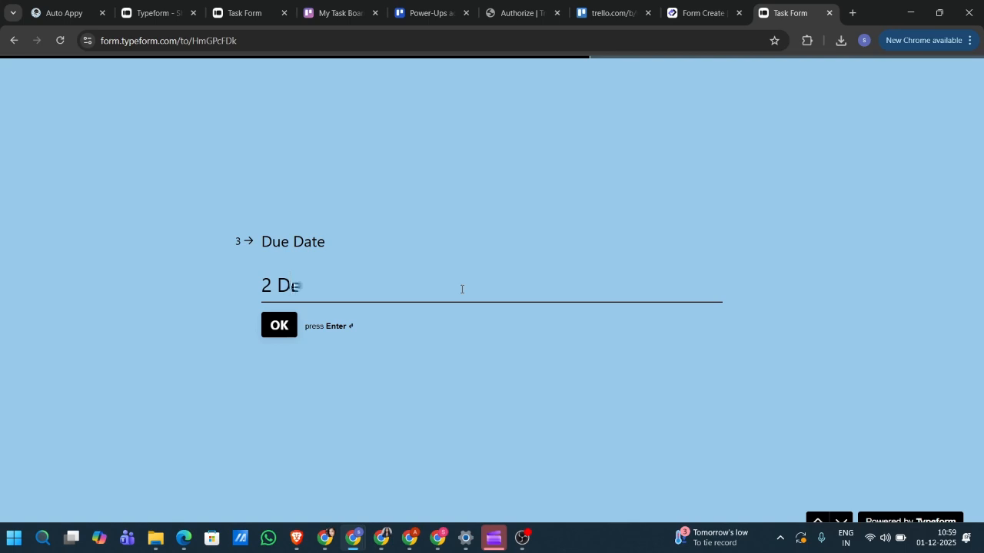
{"action": "type", "text": "cember 2020"}
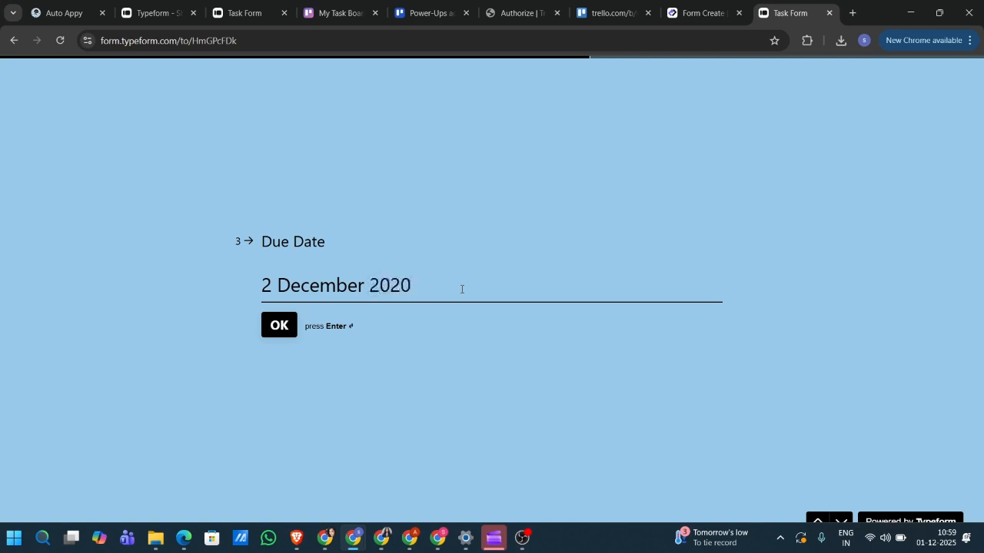
{"action": "key", "text": "BackSpace"}
{"action": "type", "text": "5"}
{"action": "key", "text": "Return"}
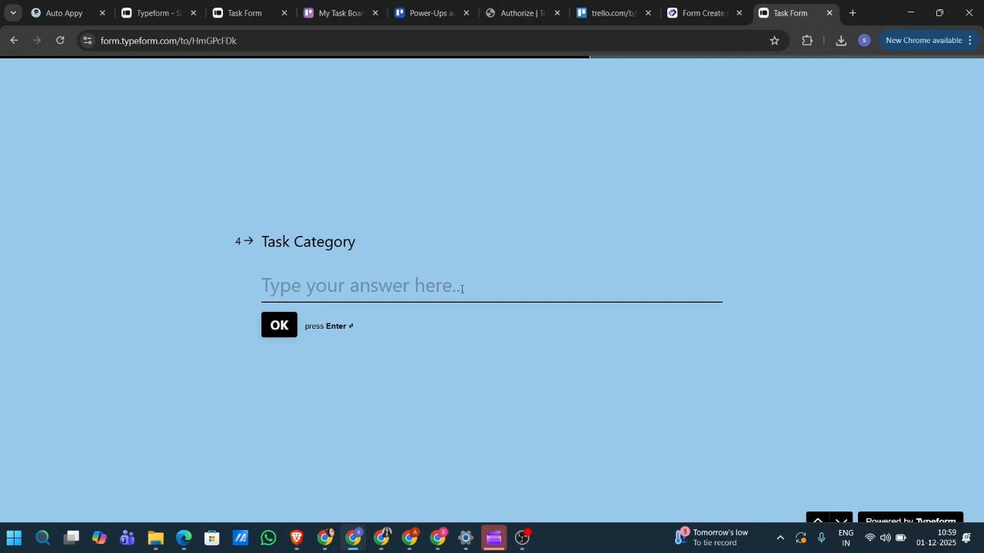
- Enter 'Marketing & Content' as Task Category, fill in the respondent's e-mail, and submit
{"action": "type", "text": "M"}
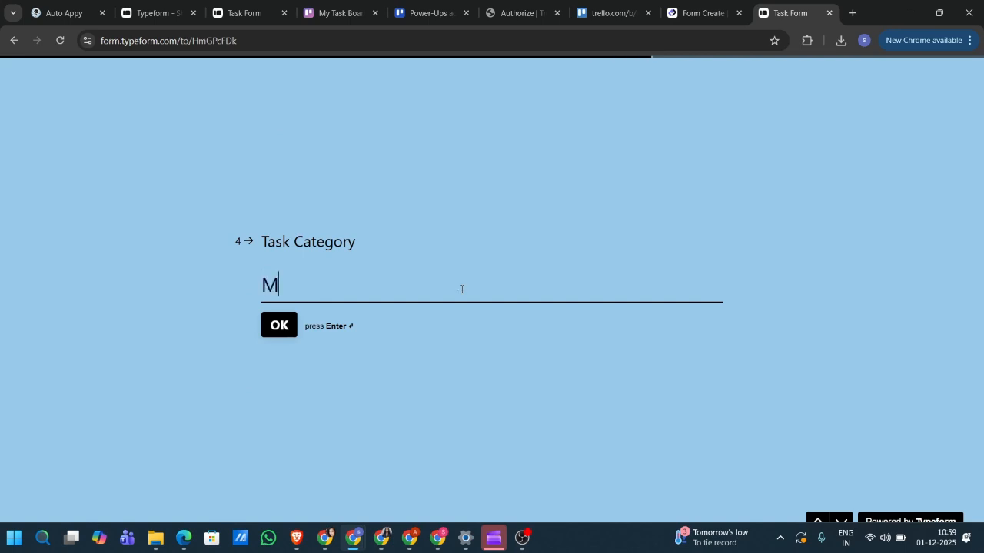
{"action": "type", "text": "arketing"}
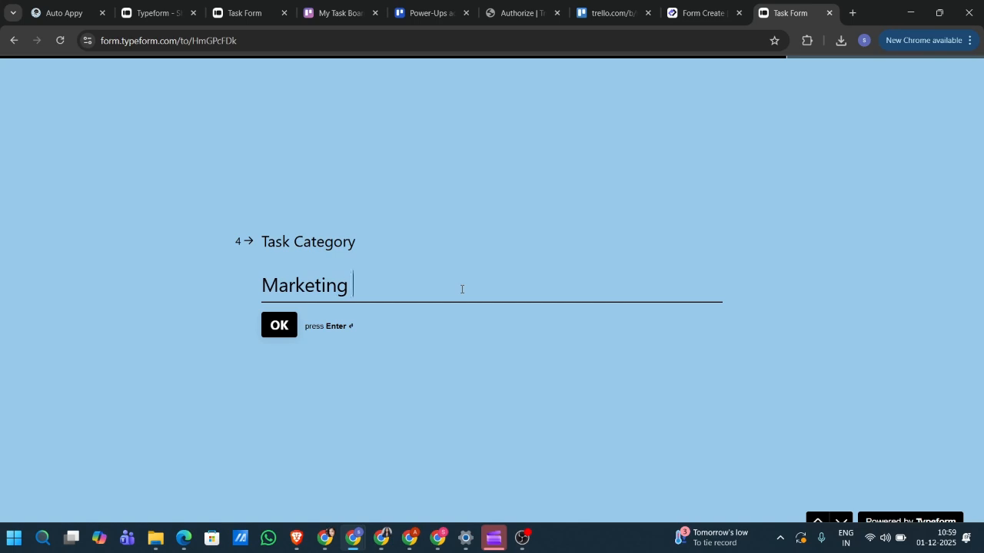
{"action": "type", "text": " & Content"}
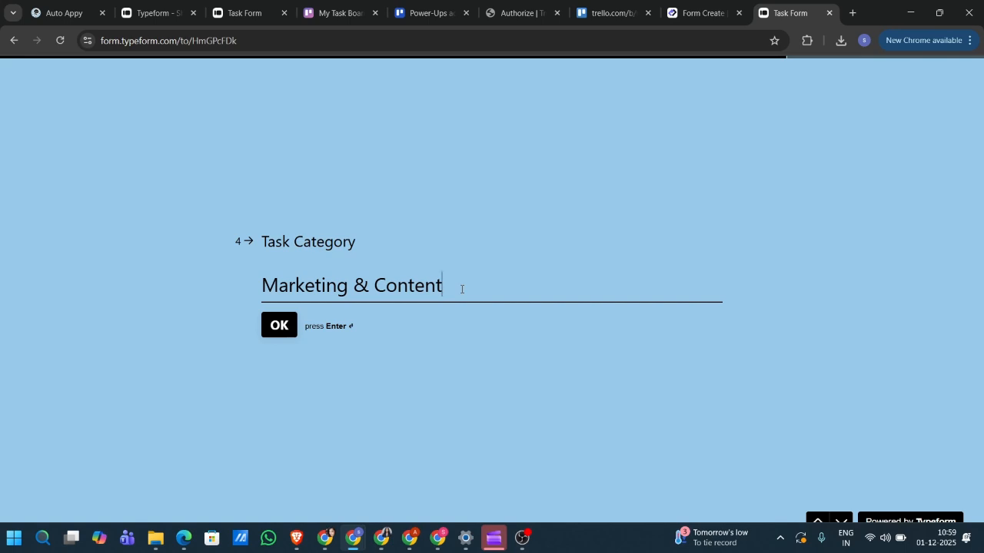
{"action": "key", "text": "Return"}
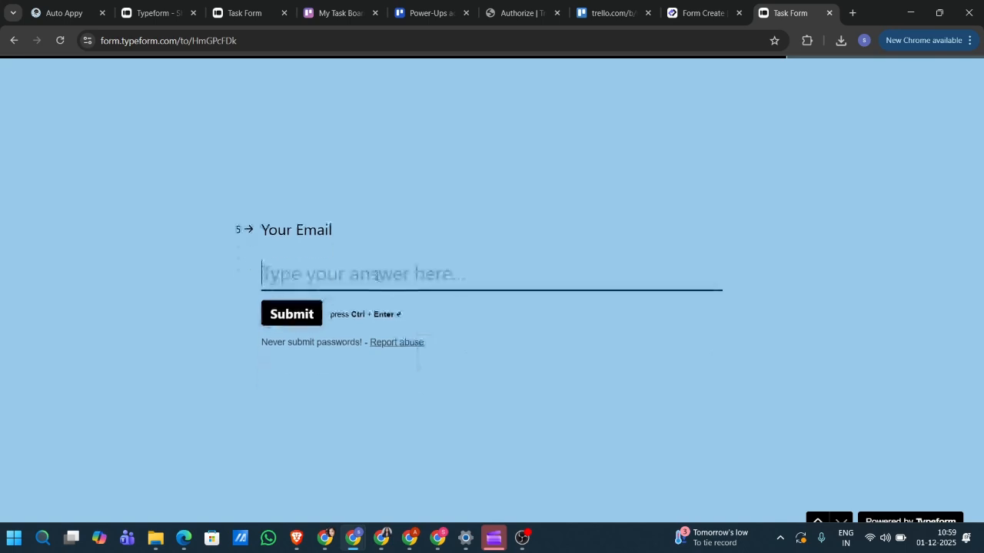
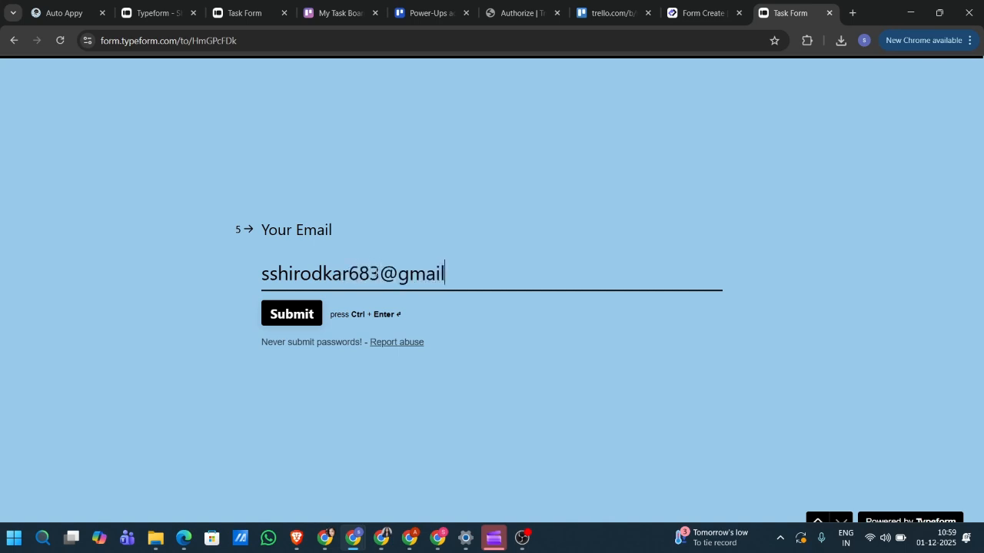
{"action": "key", "text": "ctrl+Return"}
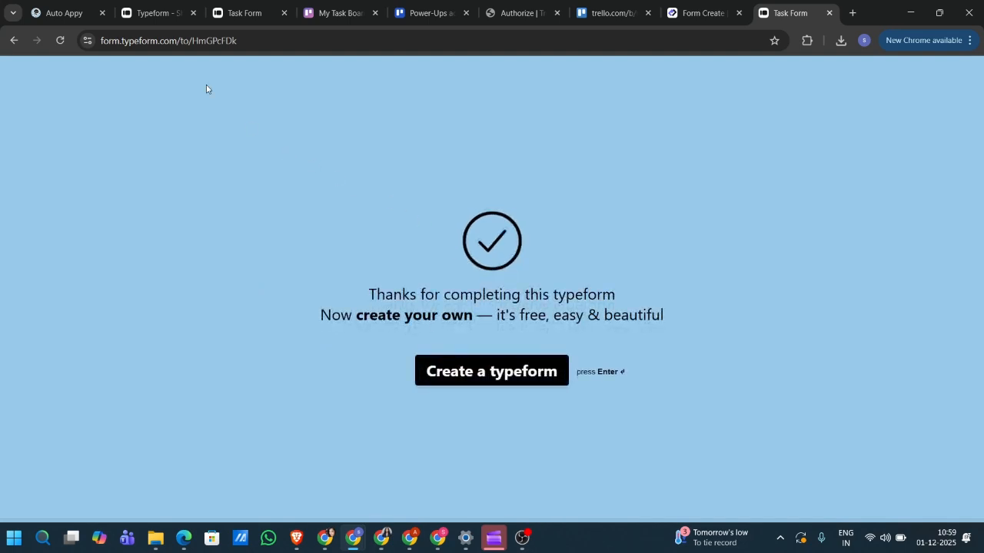
- Check status to capture the submitted Task Form response as sample data, then close the Typeform panel
{"action": "left_click", "coordinate": [61, 13]}
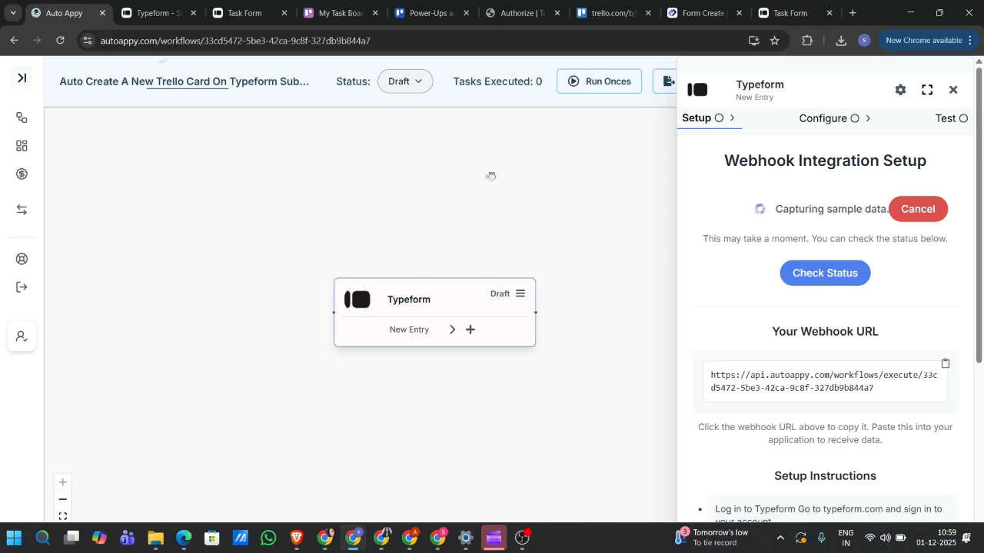
{"action": "left_click", "coordinate": [813, 272]}
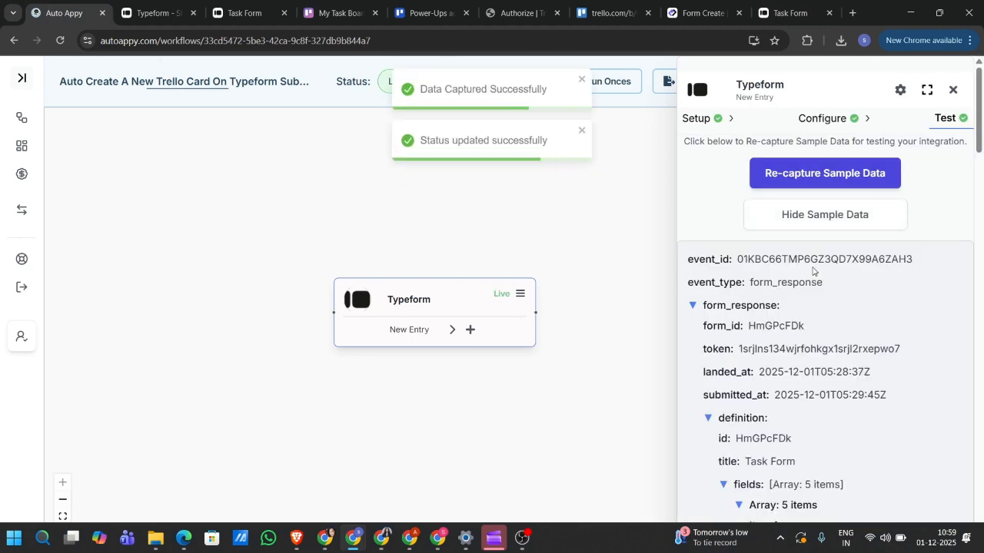
{"action": "scroll", "coordinate": [845, 330], "scroll_direction": "down", "scroll_amount": 5}
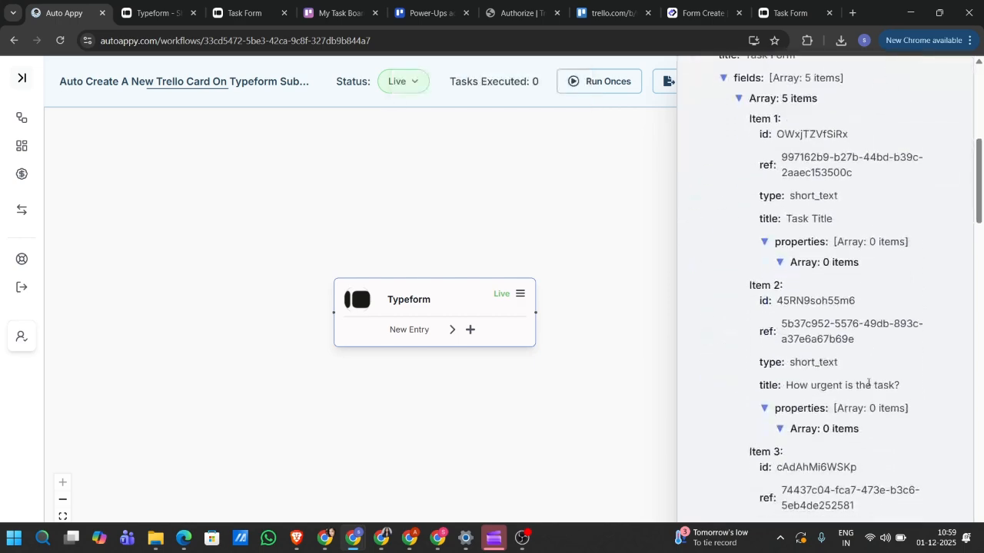
{"action": "scroll", "coordinate": [867, 382], "scroll_direction": "down", "scroll_amount": 15}
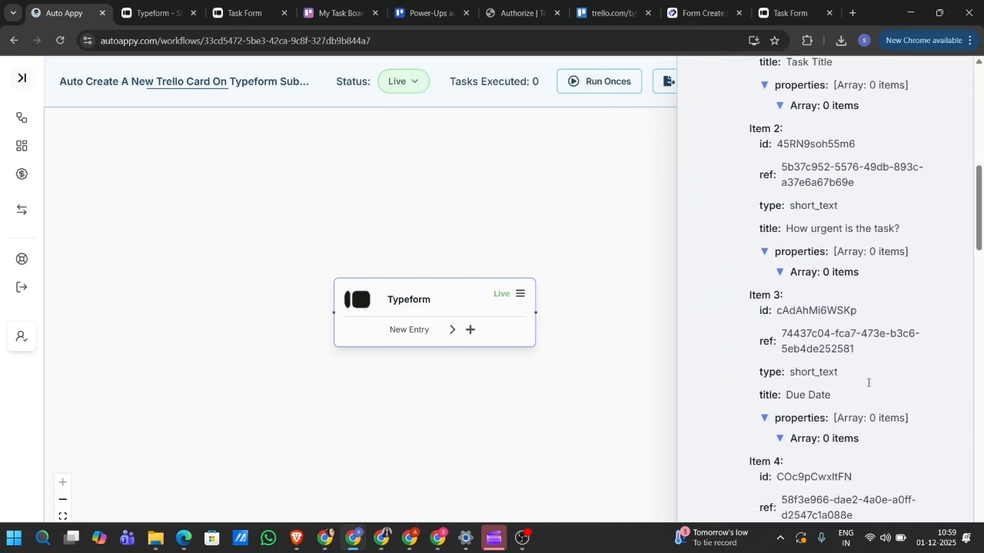
{"action": "scroll", "coordinate": [867, 386], "scroll_direction": "down", "scroll_amount": 9}
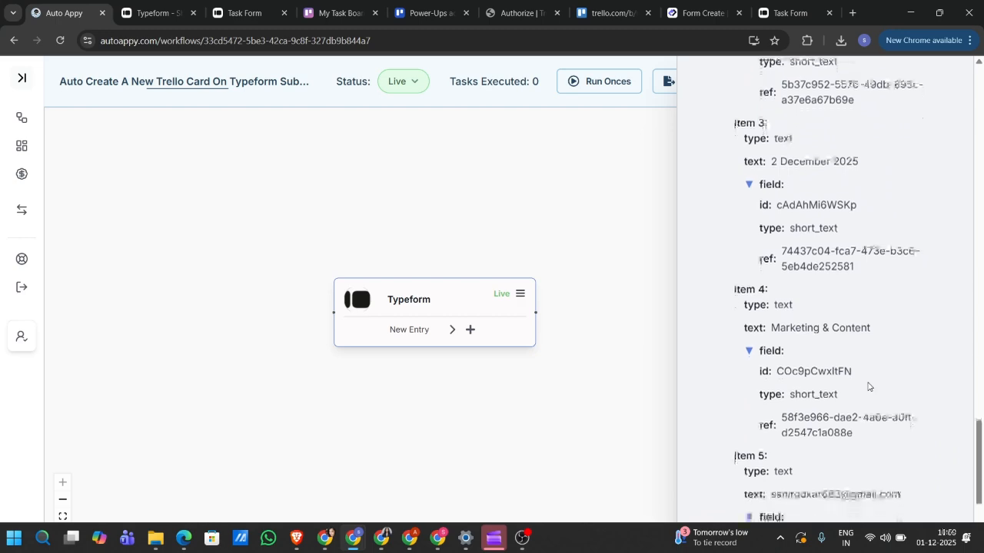
{"action": "scroll", "coordinate": [867, 387], "scroll_direction": "up", "scroll_amount": 20}
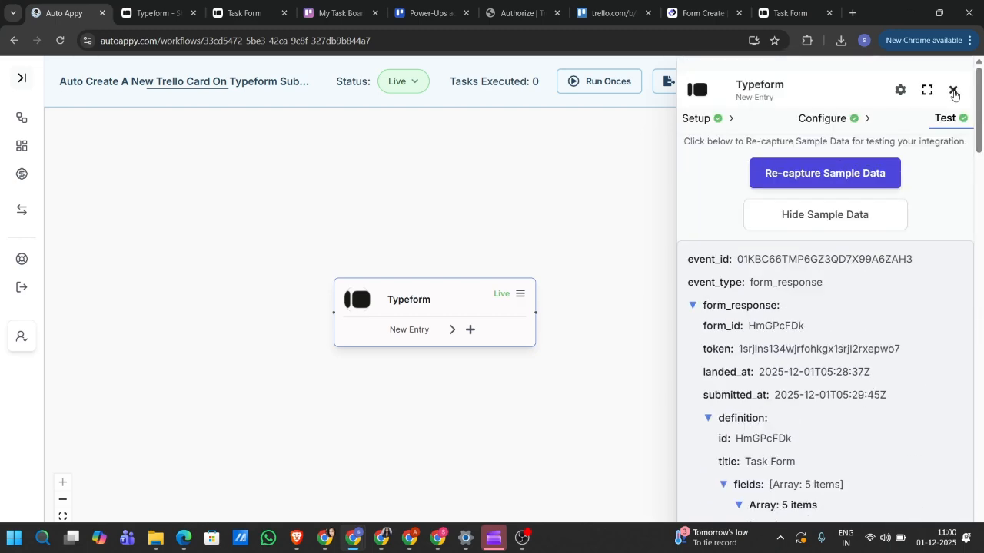
{"action": "left_click", "coordinate": [953, 91]}
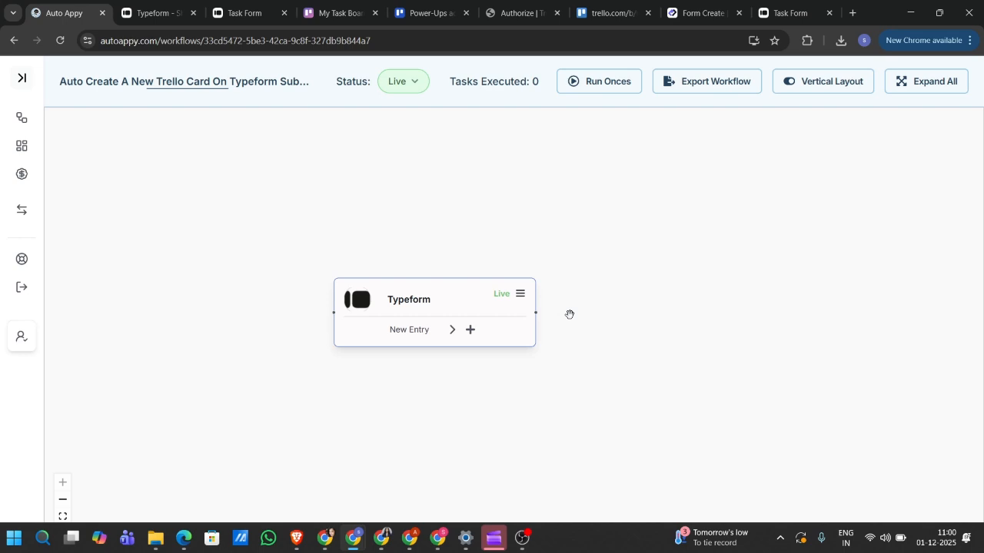
- Add a Trello step with the Create Card (Plain Text) action after the Typeform trigger
{"action": "left_click", "coordinate": [469, 330]}
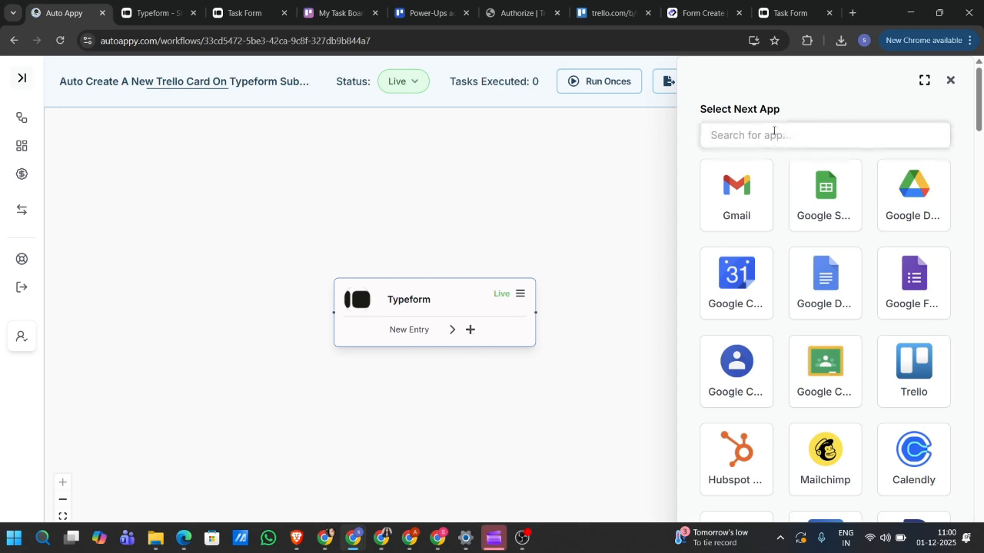
{"action": "type", "text": "trello"}
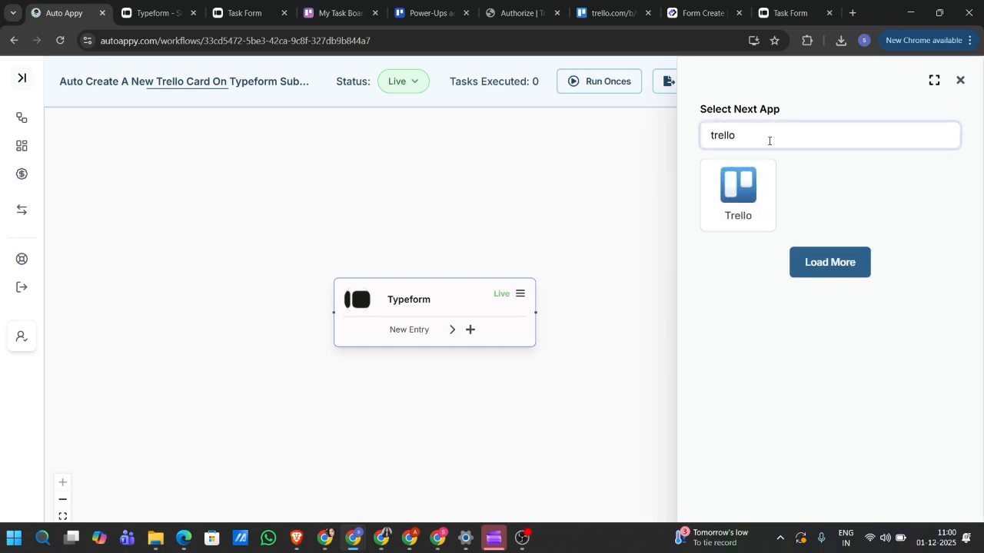
{"action": "left_click", "coordinate": [750, 185]}
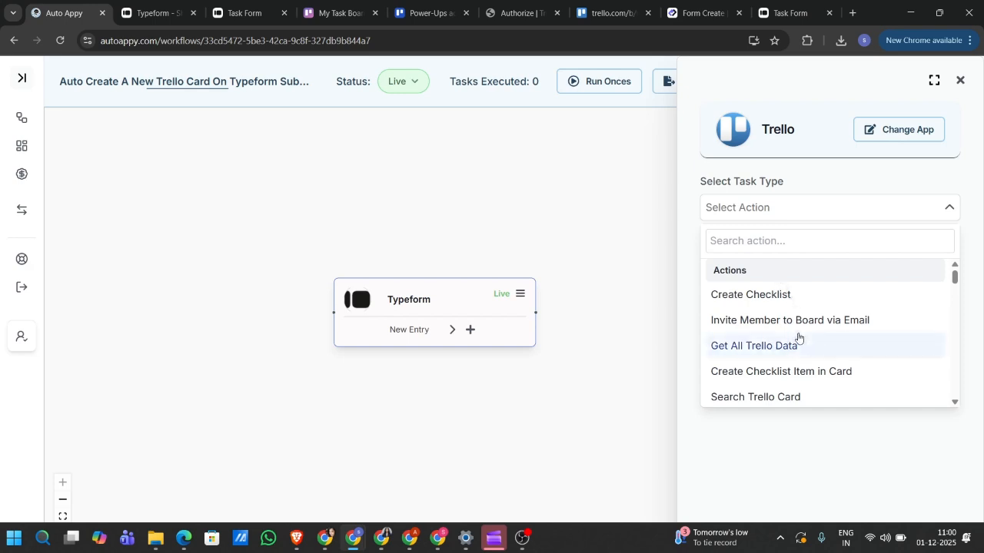
{"action": "scroll", "coordinate": [798, 338], "scroll_direction": "down", "scroll_amount": 5}
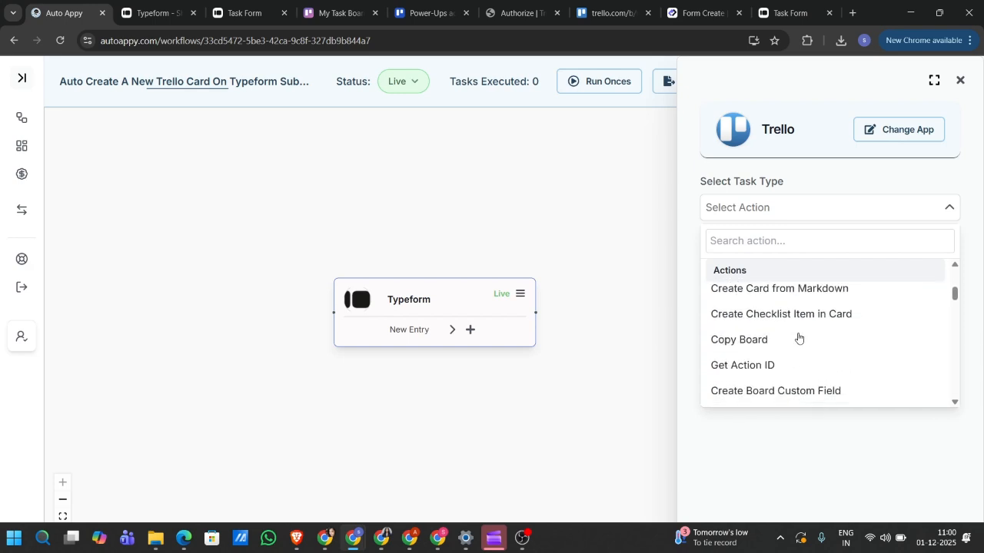
{"action": "scroll", "coordinate": [799, 338], "scroll_direction": "down", "scroll_amount": 8}
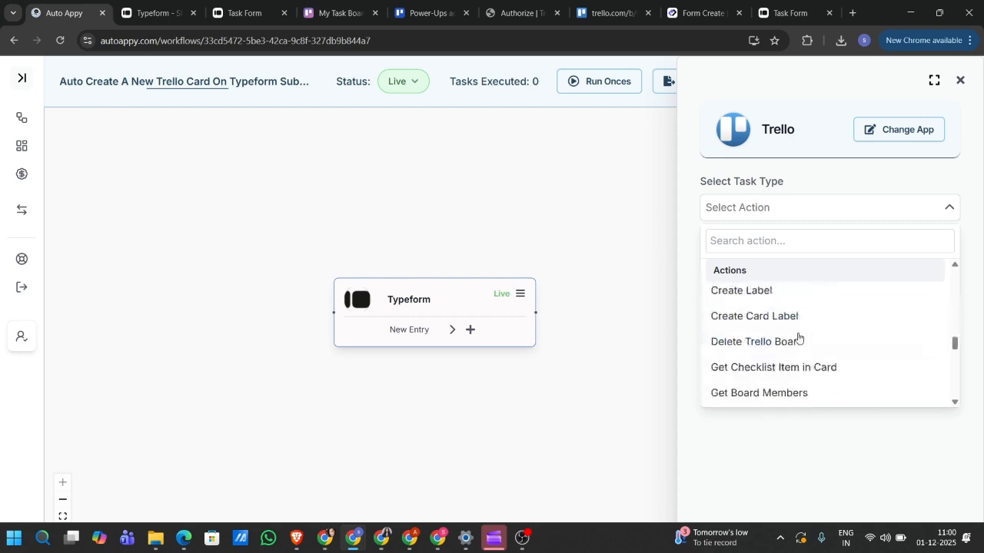
{"action": "scroll", "coordinate": [798, 338], "scroll_direction": "down", "scroll_amount": 10}
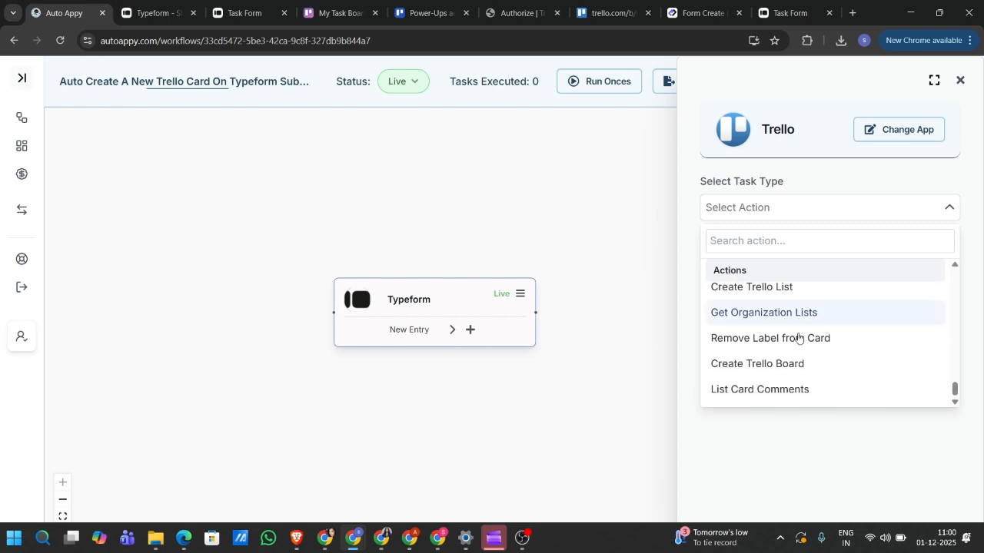
{"action": "left_click", "coordinate": [781, 246]}
{"action": "type", "text": "pl"}
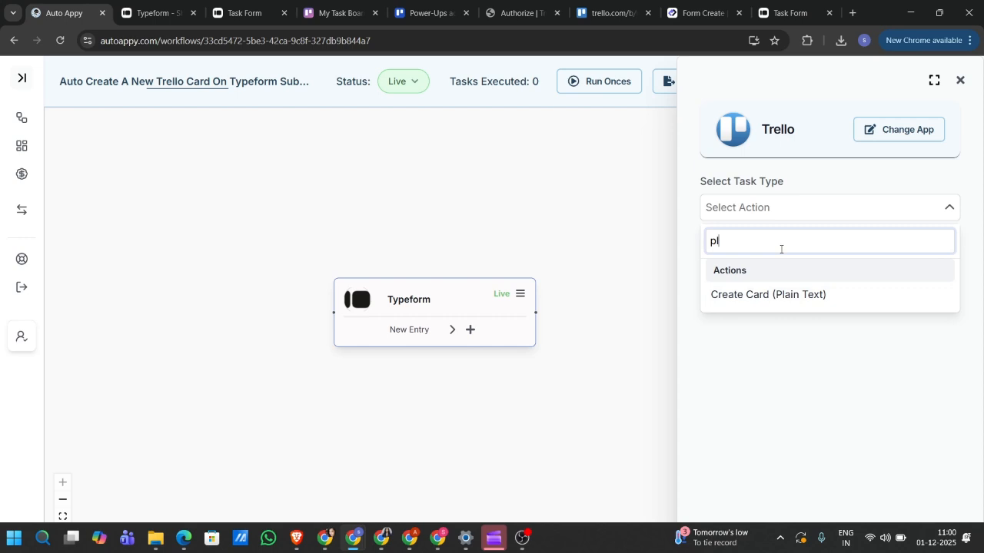
{"action": "left_click", "coordinate": [759, 307]}
{"action": "left_click", "coordinate": [819, 248]}
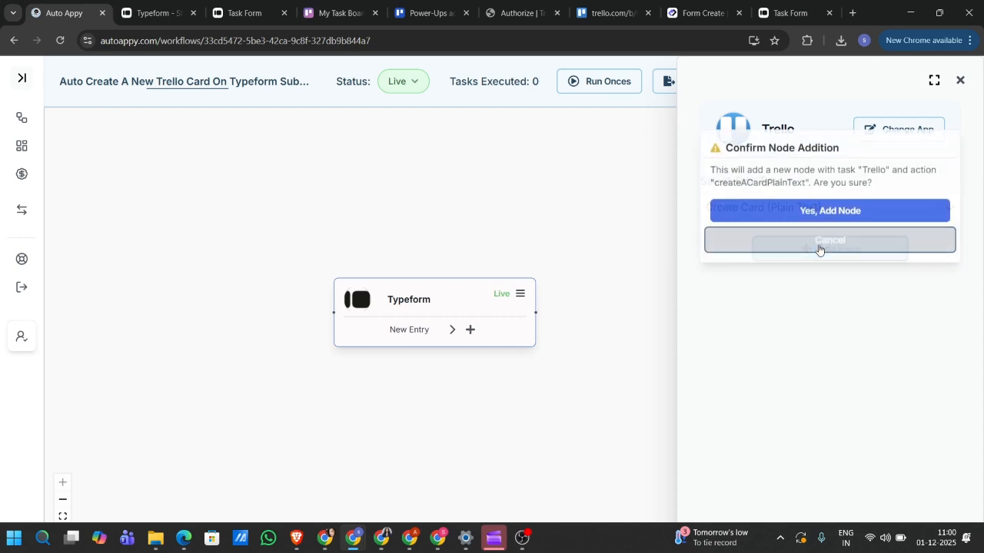
{"action": "left_click", "coordinate": [788, 213]}
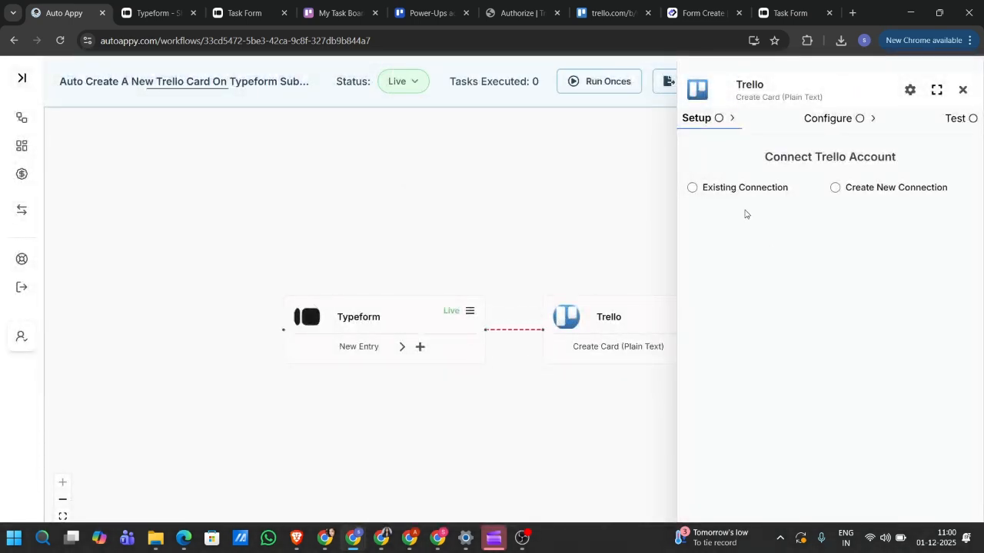
- Start a new Trello connection named 'Typeform Trello Aunthentication', then go to Trello's Power-Up admin page
{"action": "left_click", "coordinate": [836, 189]}
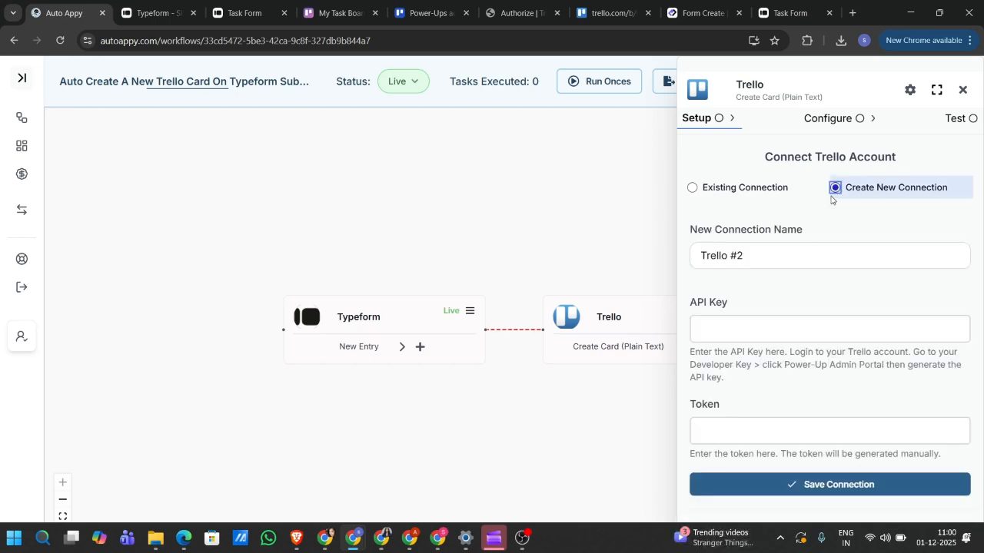
{"action": "left_click", "coordinate": [799, 257]}
{"action": "key", "text": "ctrl+a"}
{"action": "key", "text": "BackSpace"}
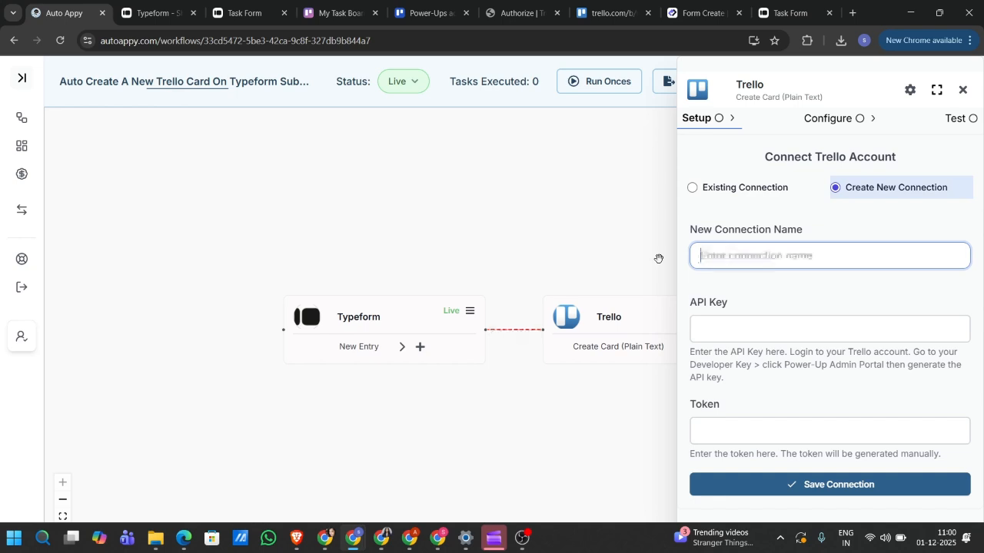
{"action": "type", "text": "Typef"}
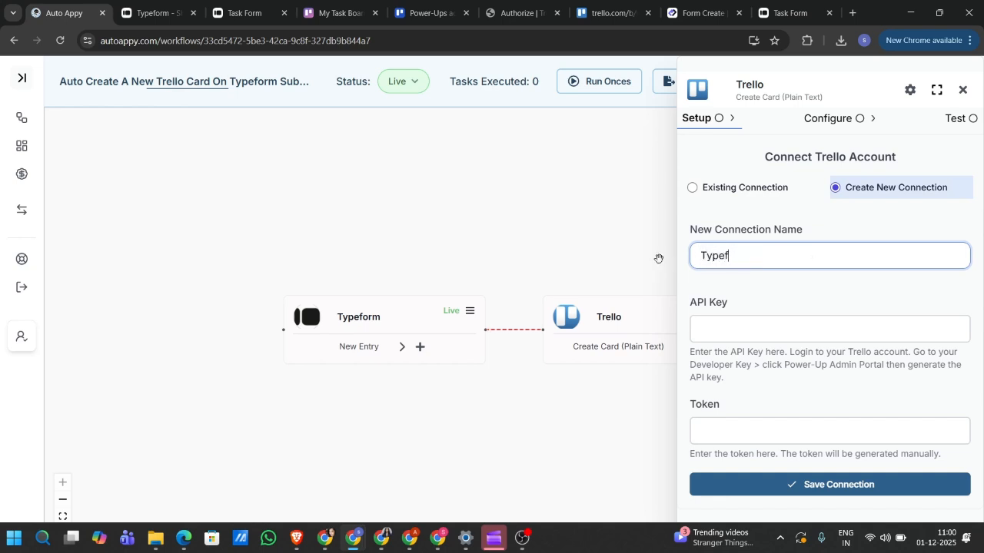
{"action": "type", "text": "orm Trello Aun"}
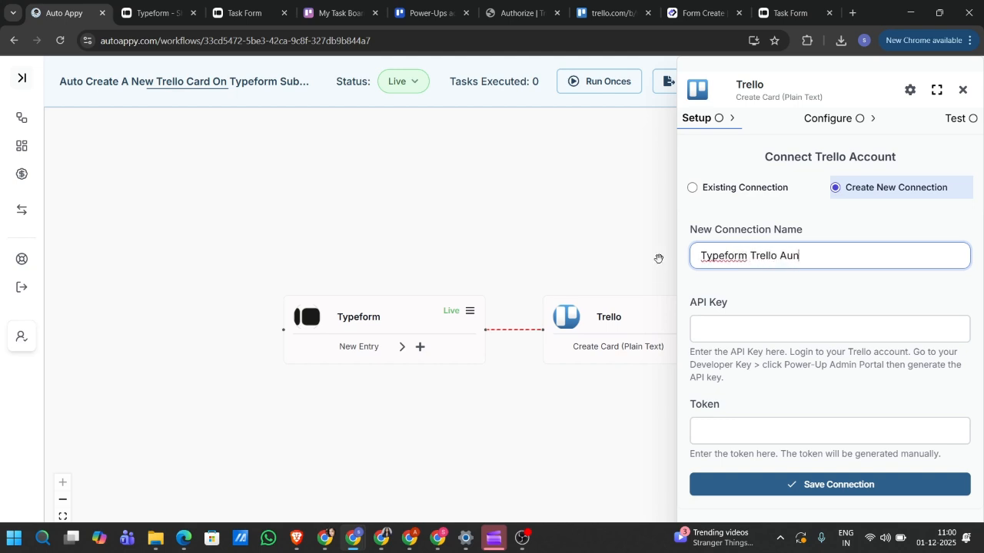
{"action": "type", "text": "thentication"}
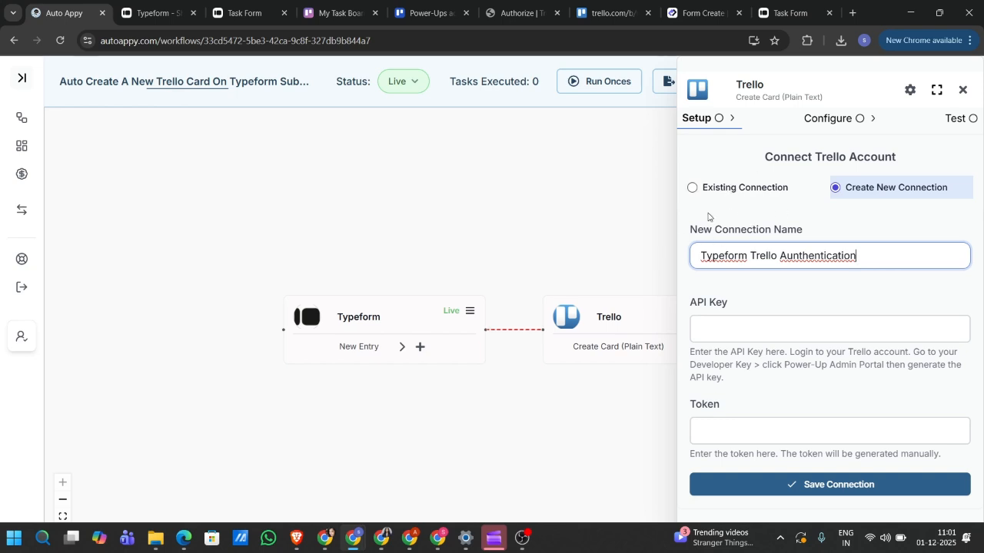
{"action": "left_click", "coordinate": [751, 324]}
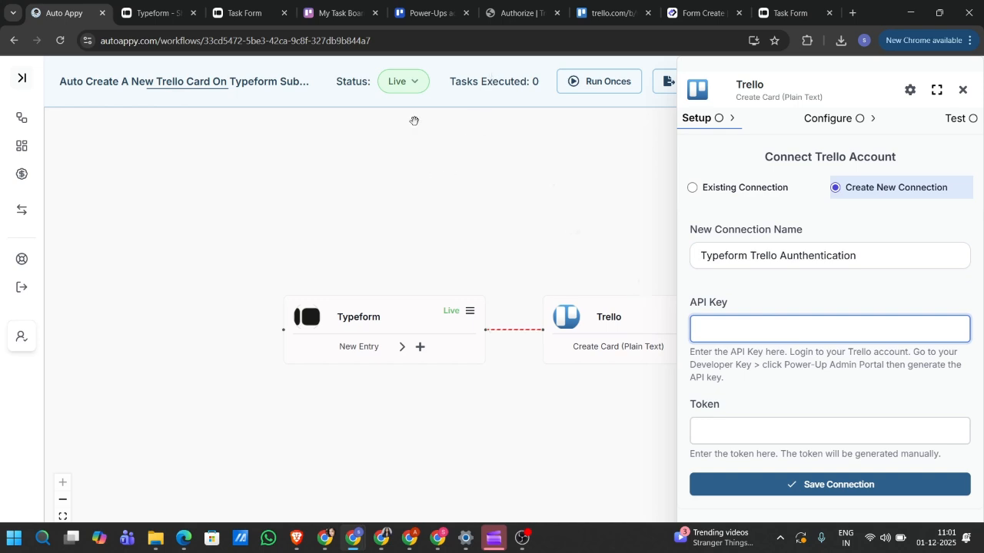
{"action": "left_click", "coordinate": [411, 8]}
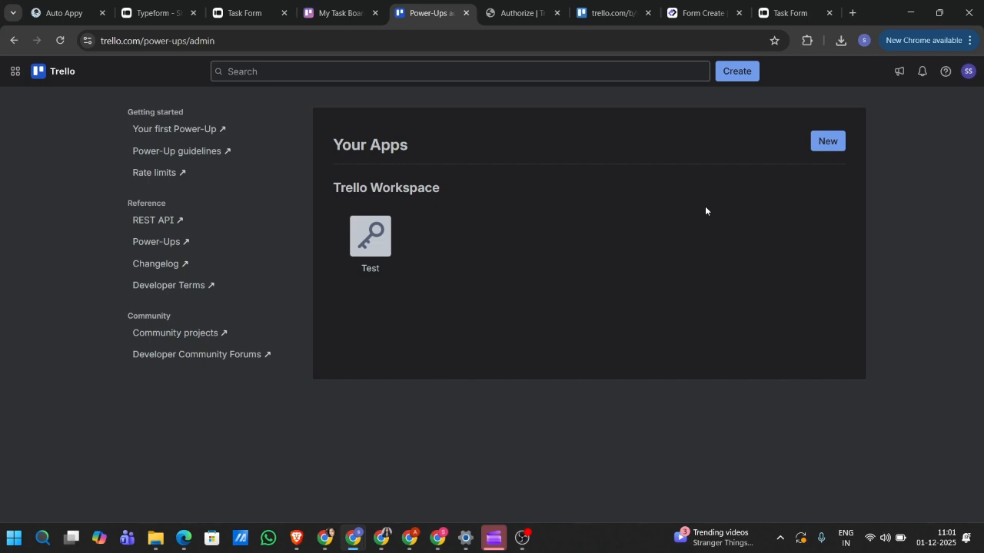
- Begin a new Power-Up named 'Test 1' and assign it to Trello Workspace
{"action": "left_click", "coordinate": [829, 146]}
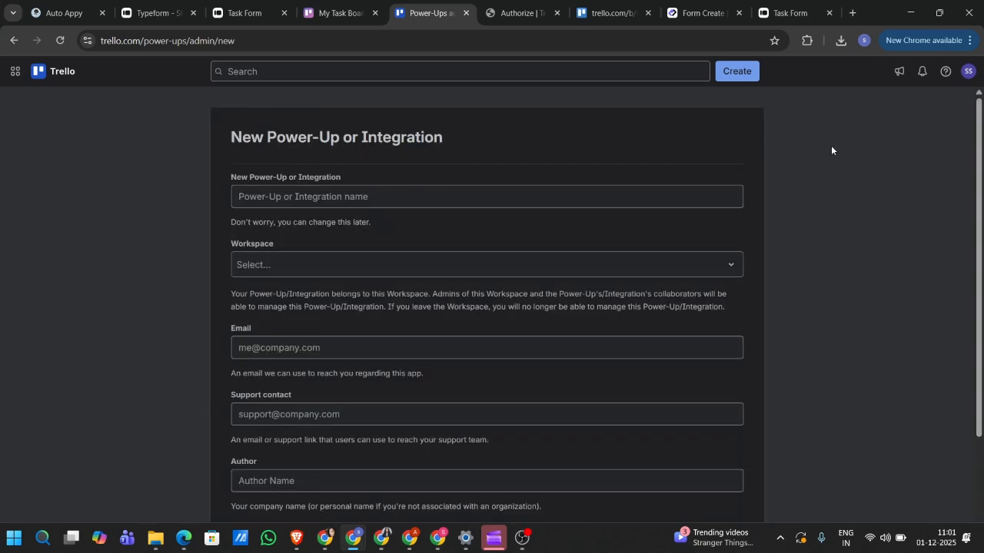
{"action": "left_click", "coordinate": [446, 198]}
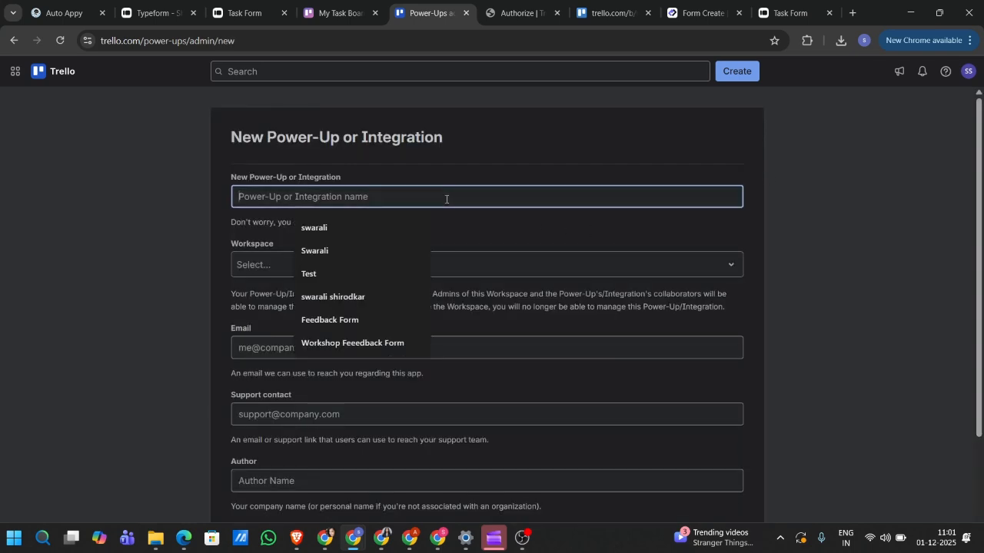
{"action": "type", "text": "Test 1"}
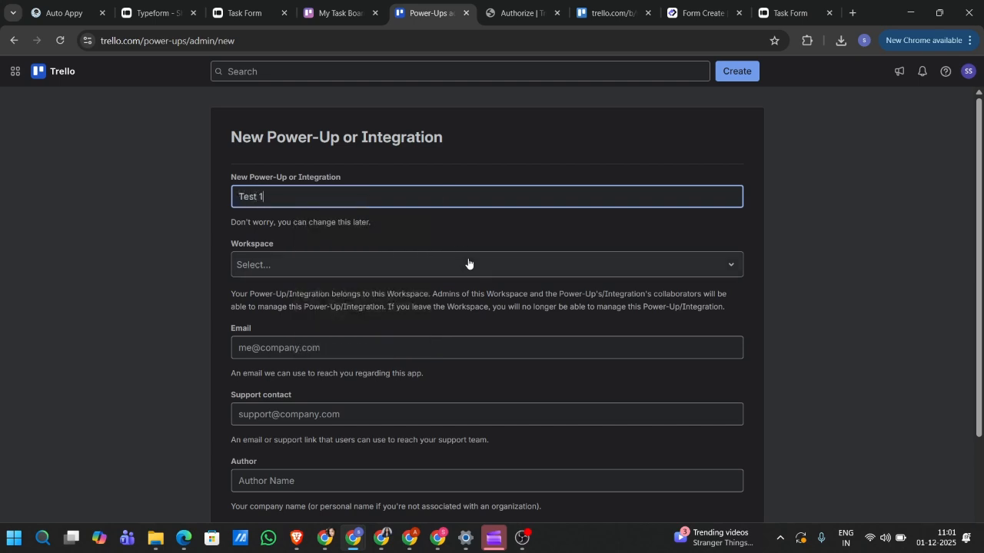
{"action": "left_click", "coordinate": [468, 264]}
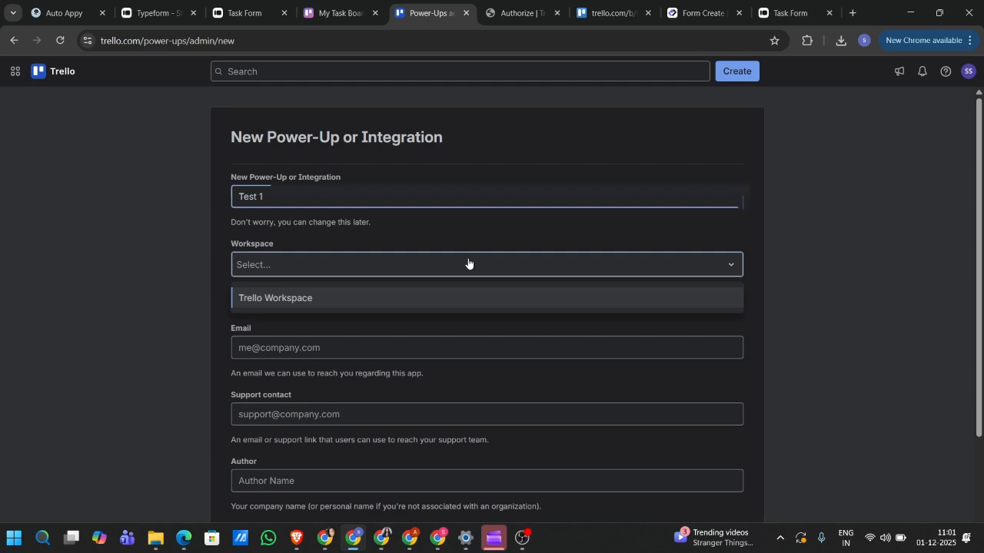
{"action": "left_click", "coordinate": [353, 300]}
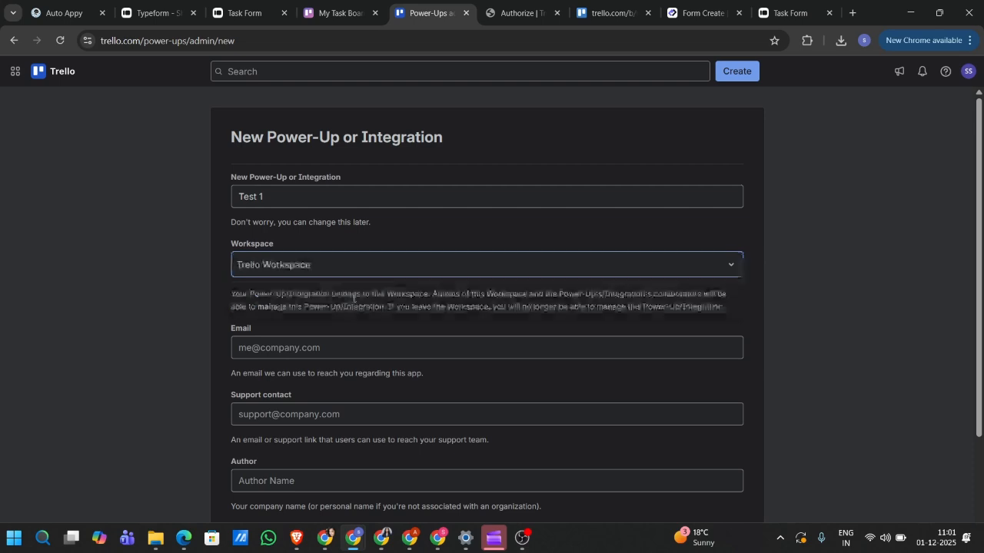
{"action": "left_click", "coordinate": [311, 21]}
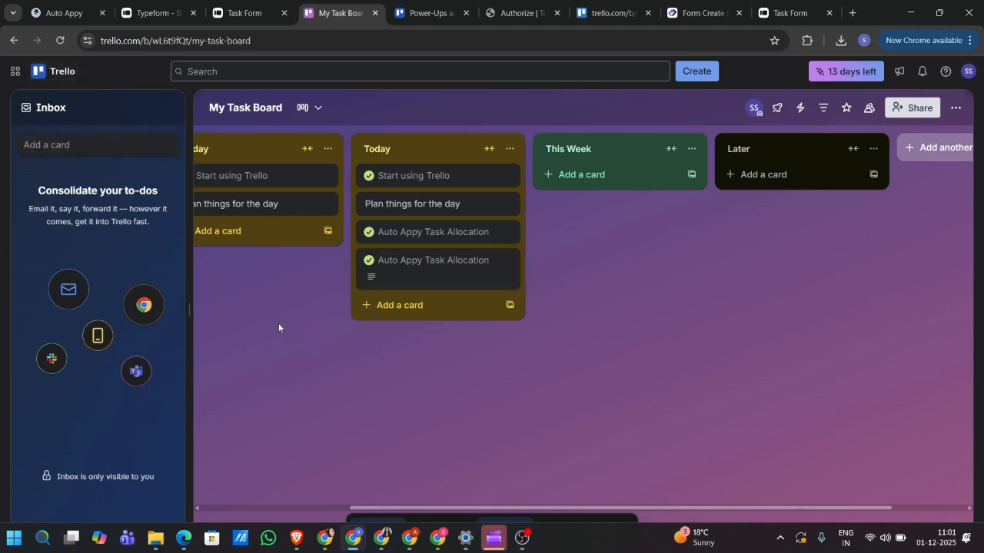
{"action": "scroll", "coordinate": [285, 308], "scroll_direction": "left", "scroll_amount": 3}
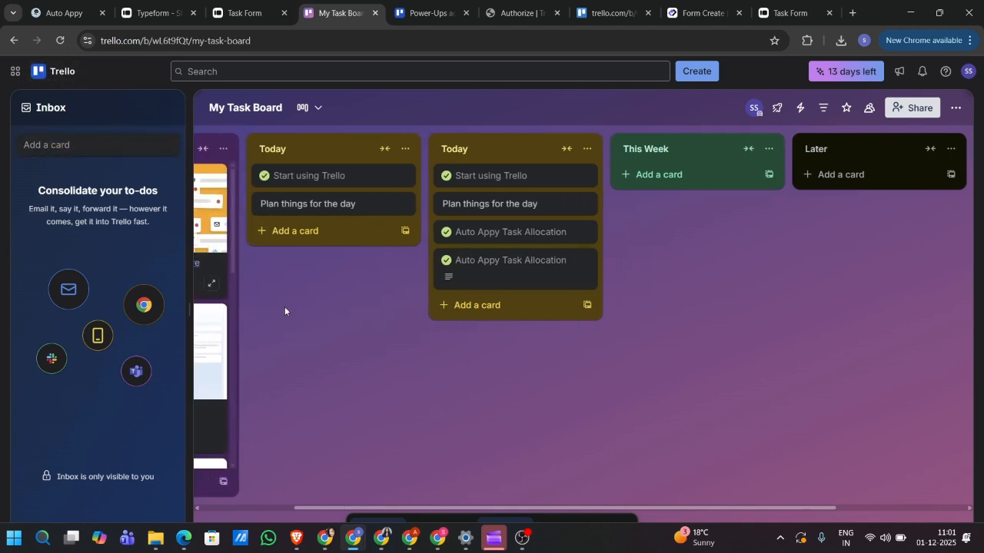
{"action": "scroll", "coordinate": [284, 310], "scroll_direction": "right", "scroll_amount": 4}
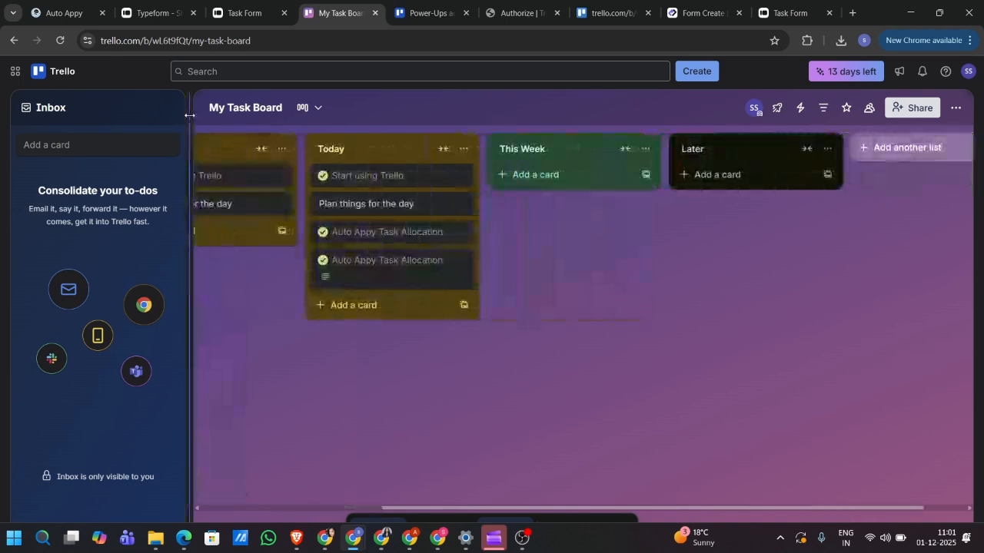
{"action": "left_click", "coordinate": [435, 4]}
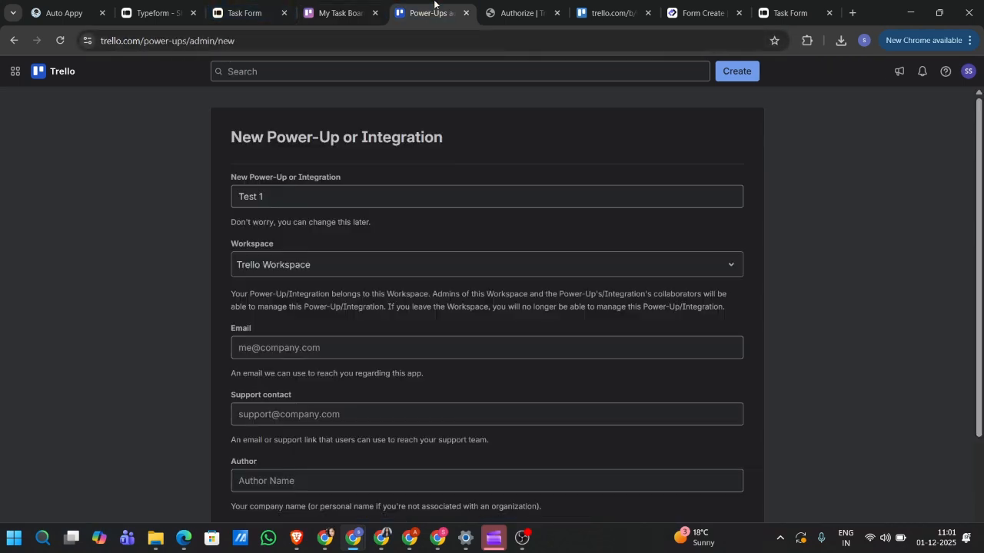
- Fill the Power-Up's contact email, support contact and author from saved entries
{"action": "scroll", "coordinate": [451, 260], "scroll_direction": "down", "scroll_amount": 1}
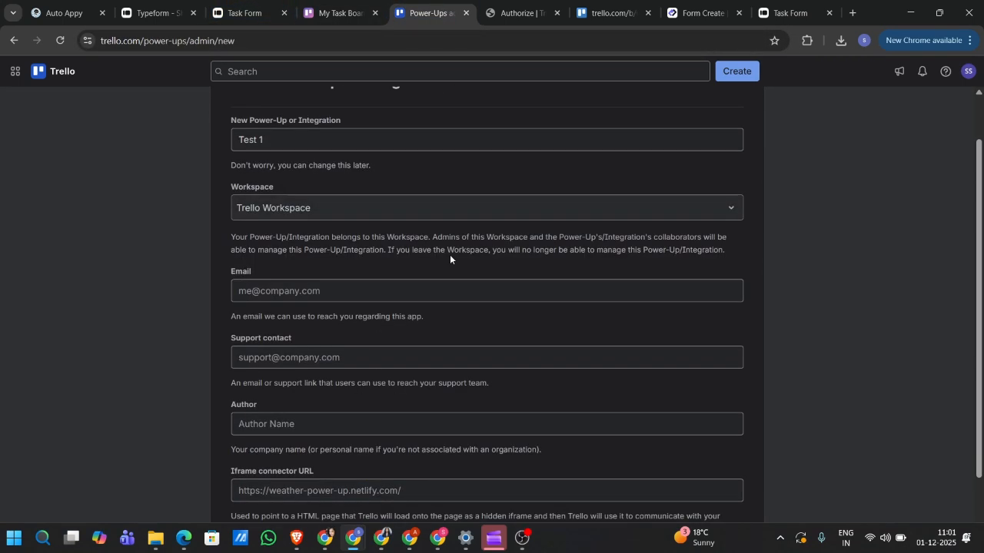
{"action": "left_click", "coordinate": [381, 294]}
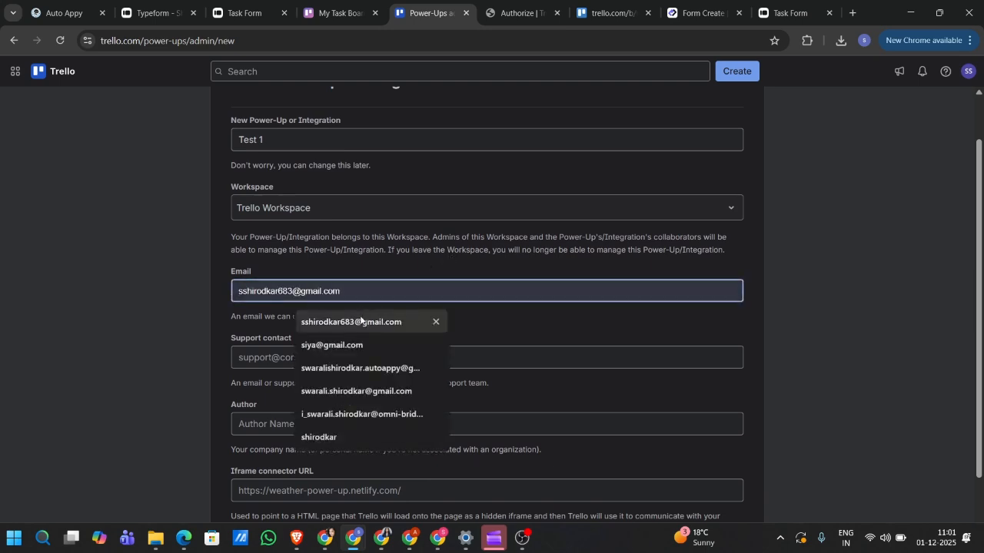
{"action": "left_click", "coordinate": [360, 320]}
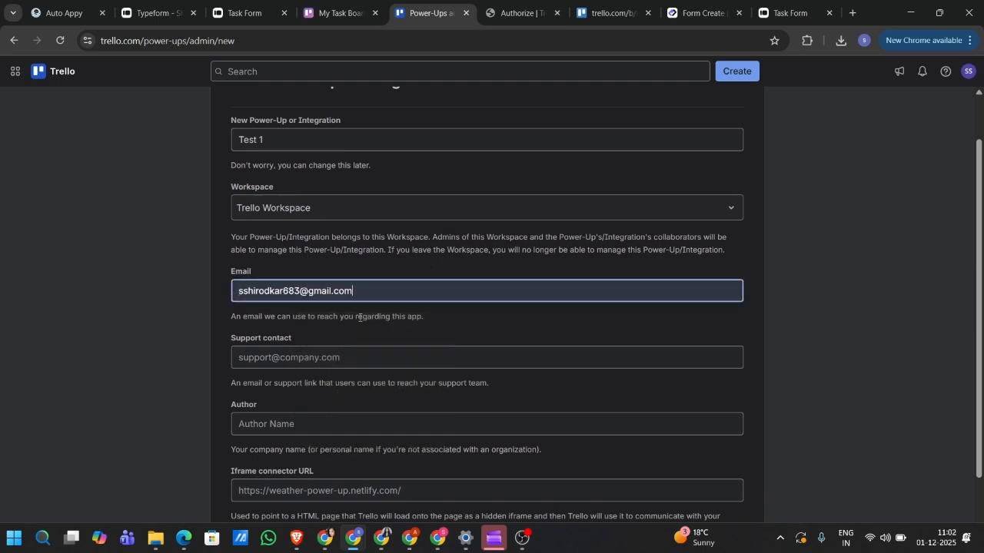
{"action": "scroll", "coordinate": [359, 317], "scroll_direction": "down", "scroll_amount": 1}
{"action": "left_click", "coordinate": [342, 299]}
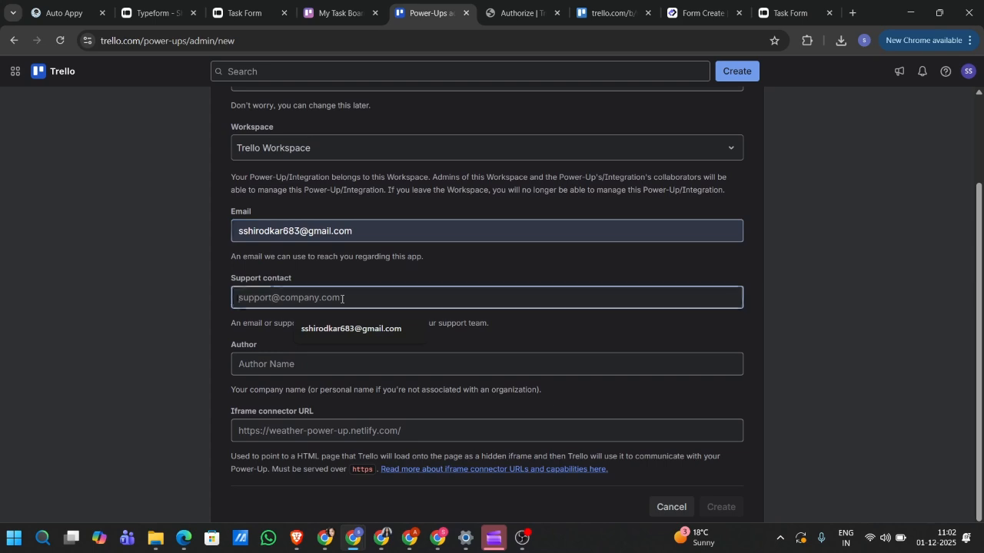
{"action": "left_click", "coordinate": [336, 329]}
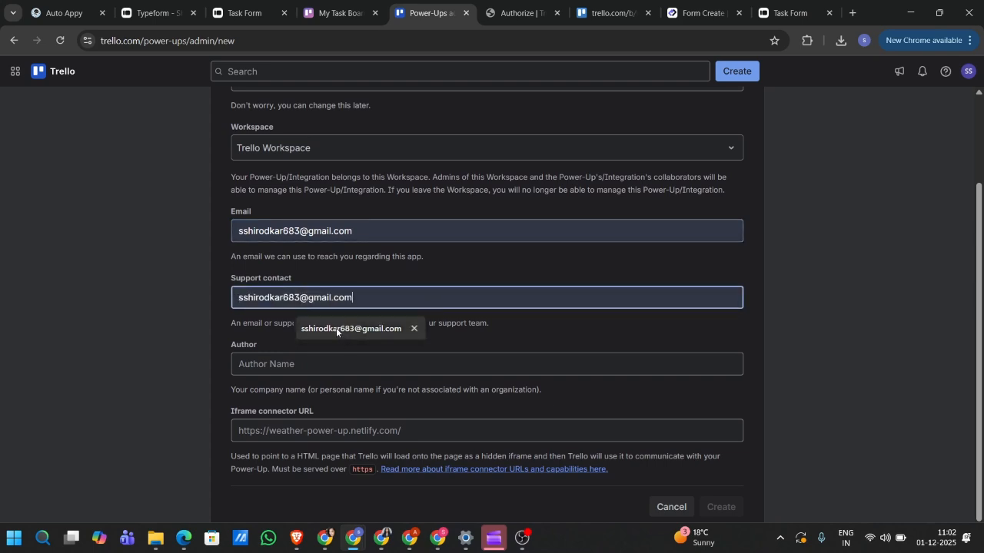
{"action": "left_click", "coordinate": [324, 367]}
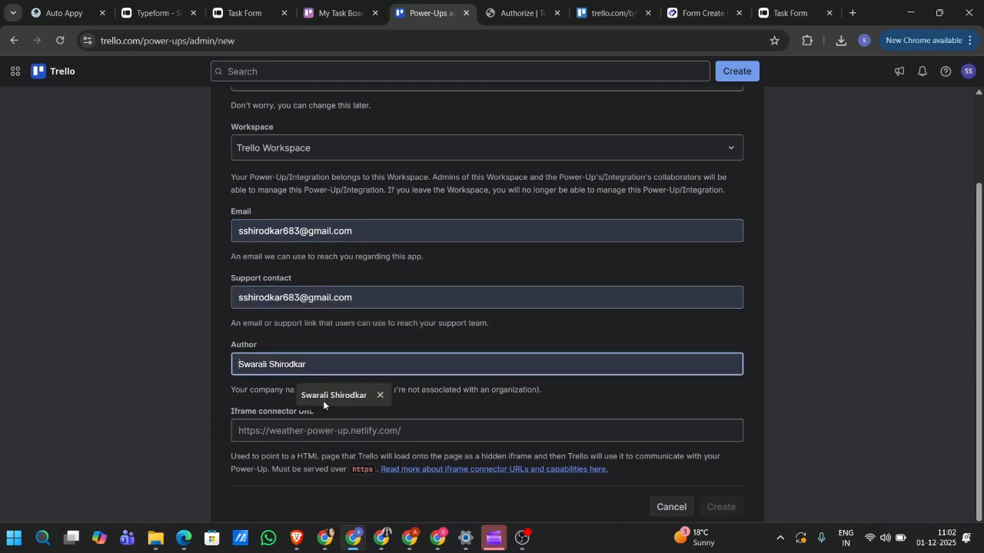
{"action": "left_click", "coordinate": [322, 400]}
- Check the iframe connector URL requirement against Auto Appy, then create the Test 1 Power-Up
{"action": "scroll", "coordinate": [323, 401], "scroll_direction": "down", "scroll_amount": 1}
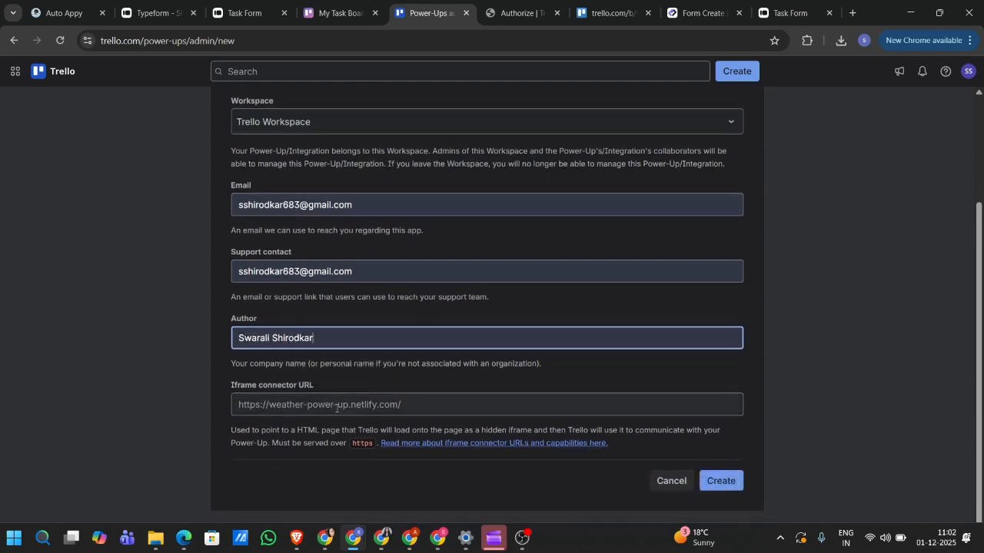
{"action": "left_click", "coordinate": [333, 405]}
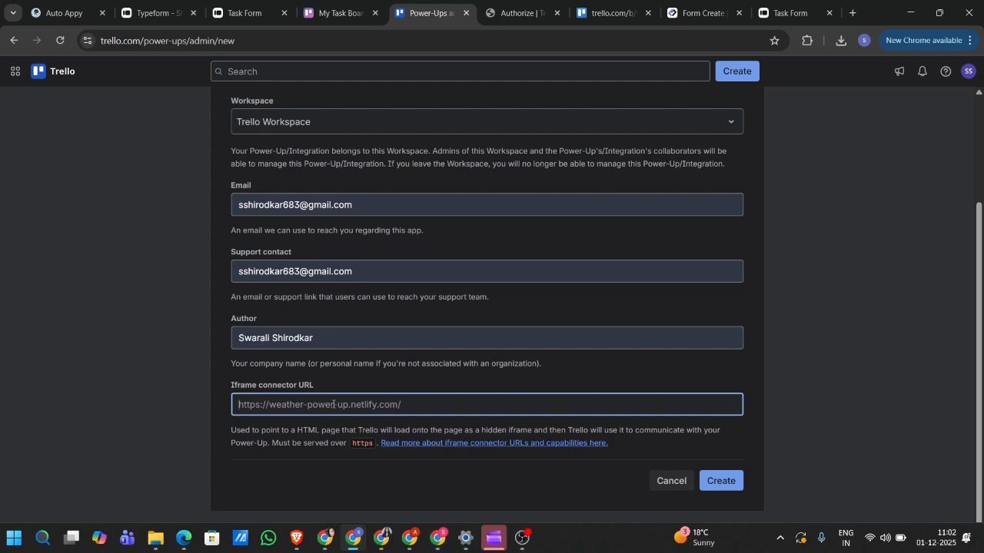
{"action": "left_click", "coordinate": [76, 11]}
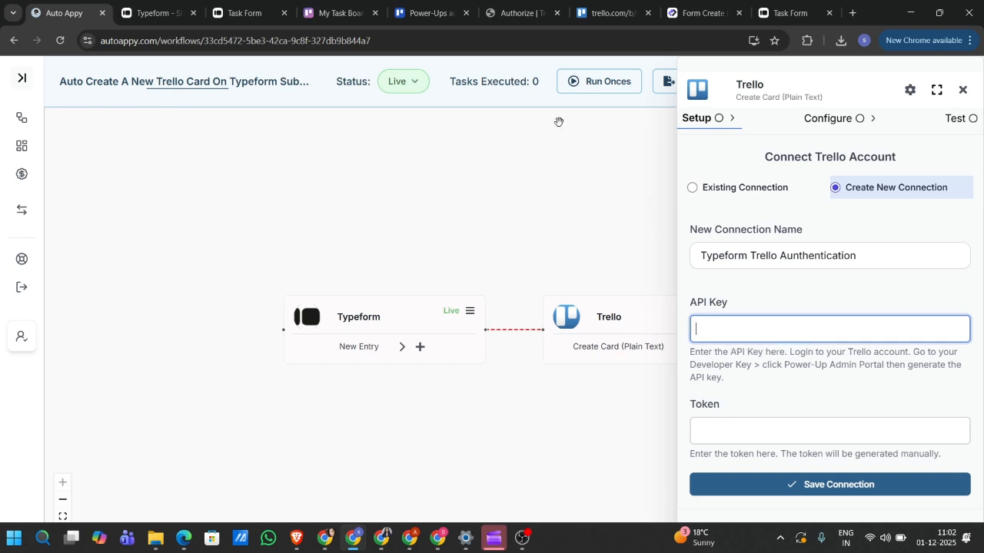
{"action": "left_click", "coordinate": [415, 6]}
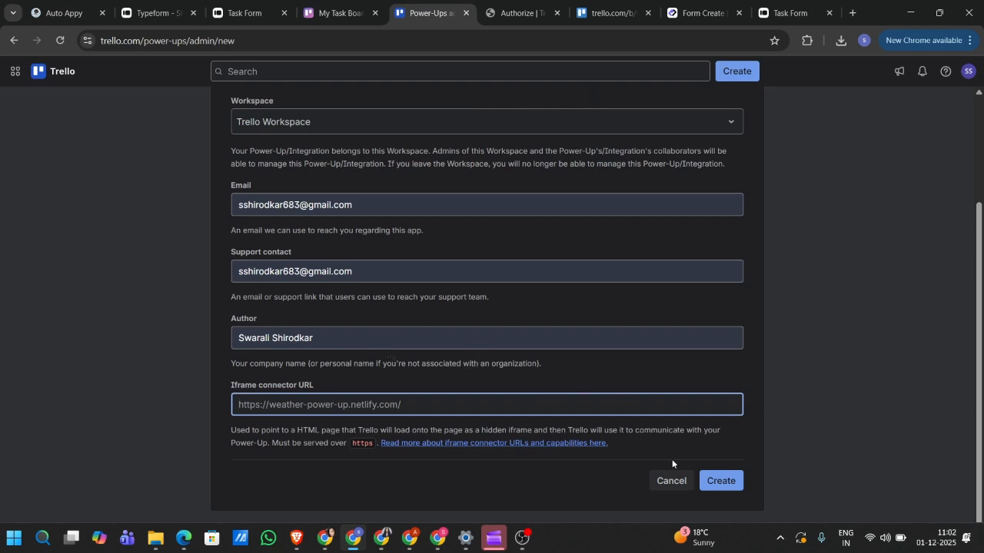
{"action": "left_click", "coordinate": [716, 480]}
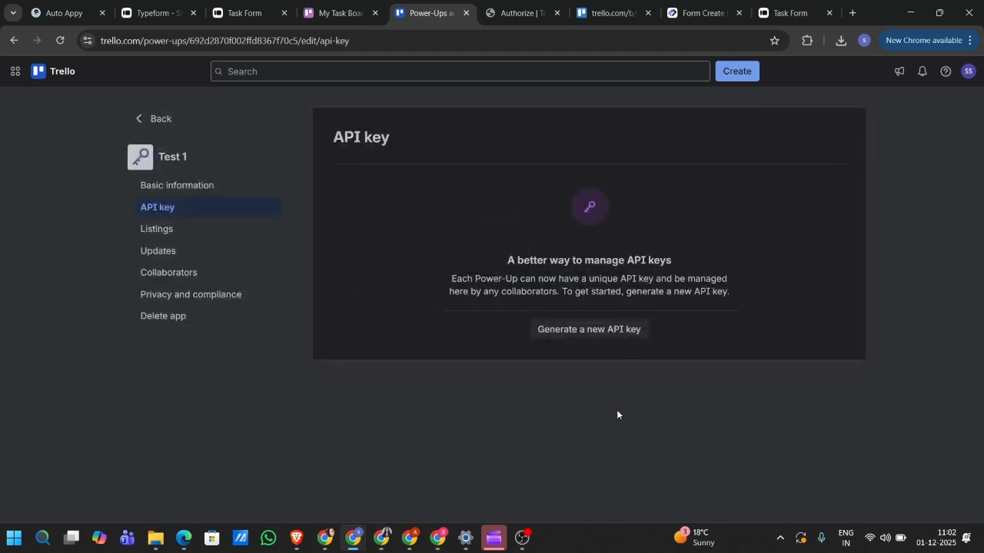
- Generate a new API key for Test 1, copy it, and paste it into Auto Appy's connection
{"action": "left_click", "coordinate": [580, 335]}
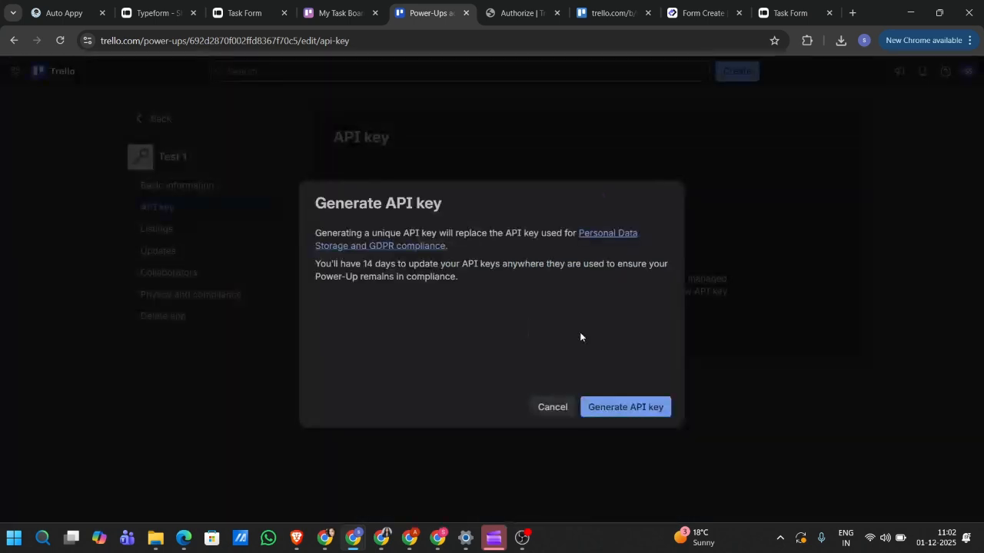
{"action": "left_click", "coordinate": [630, 406]}
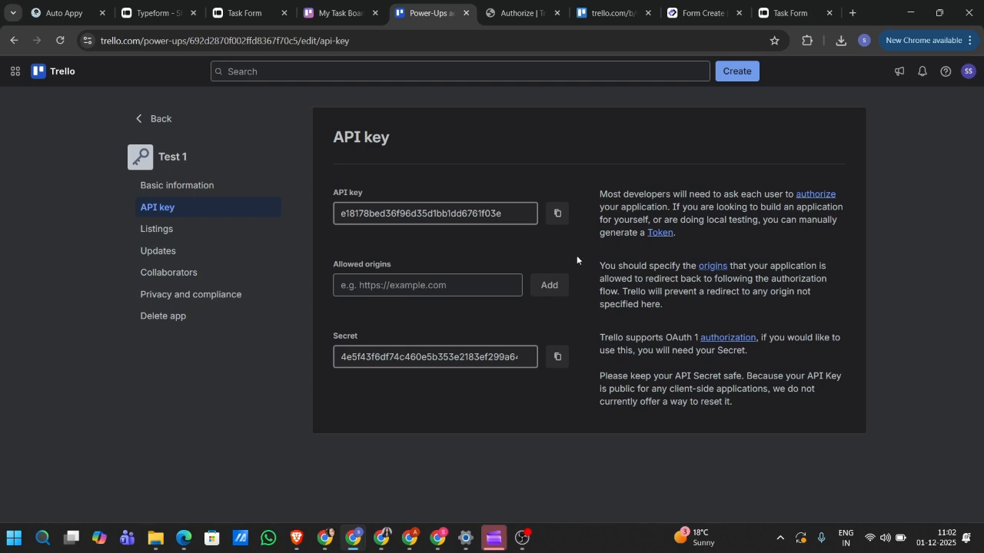
{"action": "left_click", "coordinate": [557, 217]}
{"action": "left_click", "coordinate": [65, 12]}
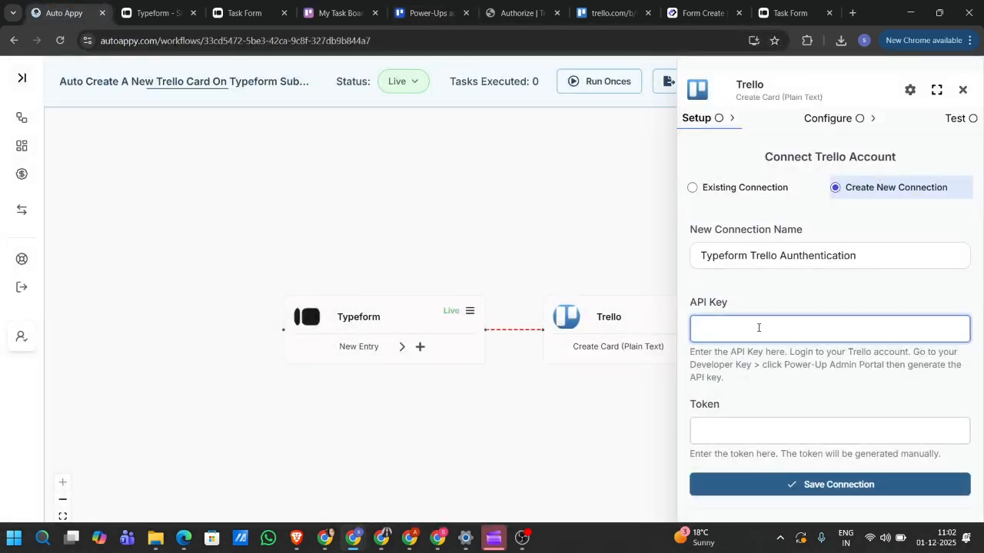
{"action": "key", "text": "ctrl+v"}
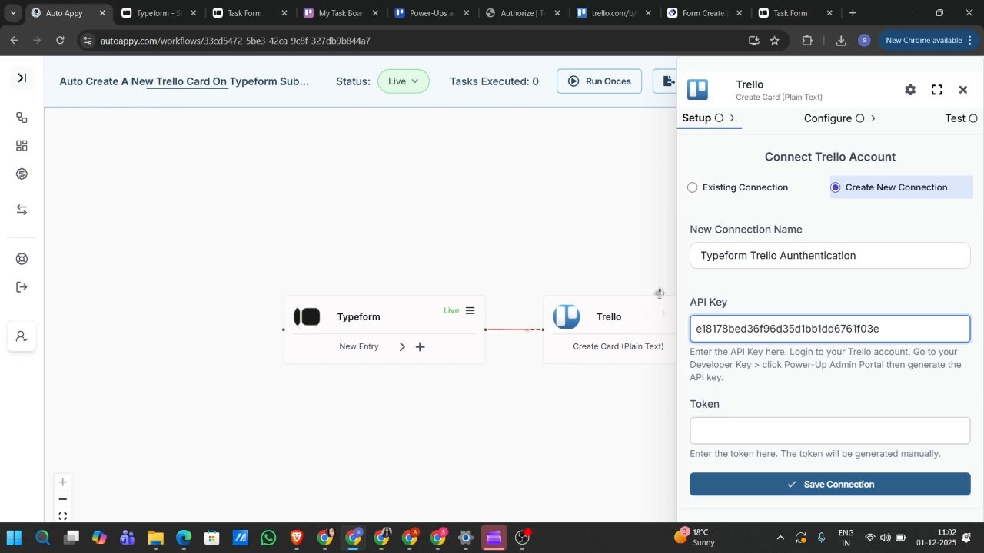
- Return to Trello's API key page for the Test 1 Power-Up
{"action": "left_click", "coordinate": [427, 12]}
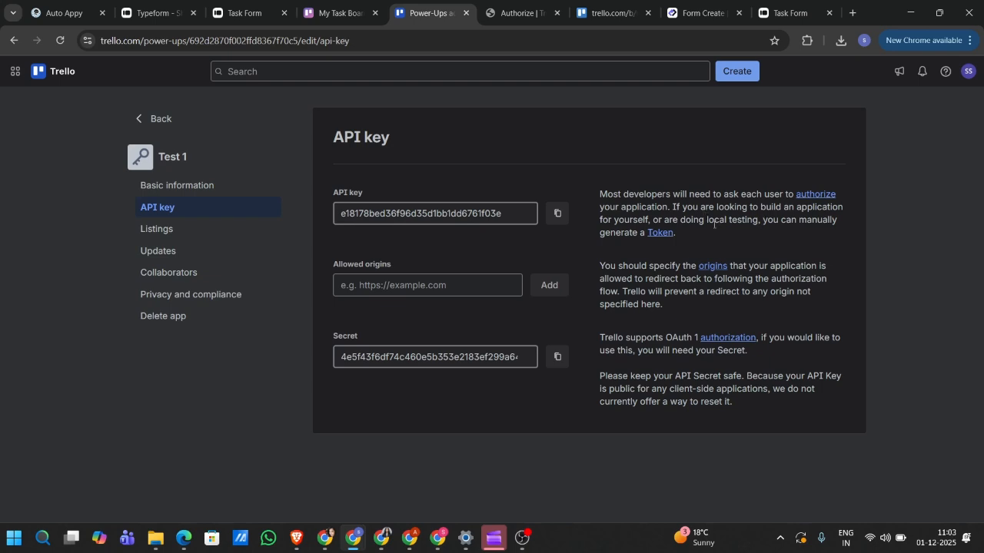
- Allow Test 1 access to the Trello account and select the issued access token
{"action": "left_click", "coordinate": [660, 233]}
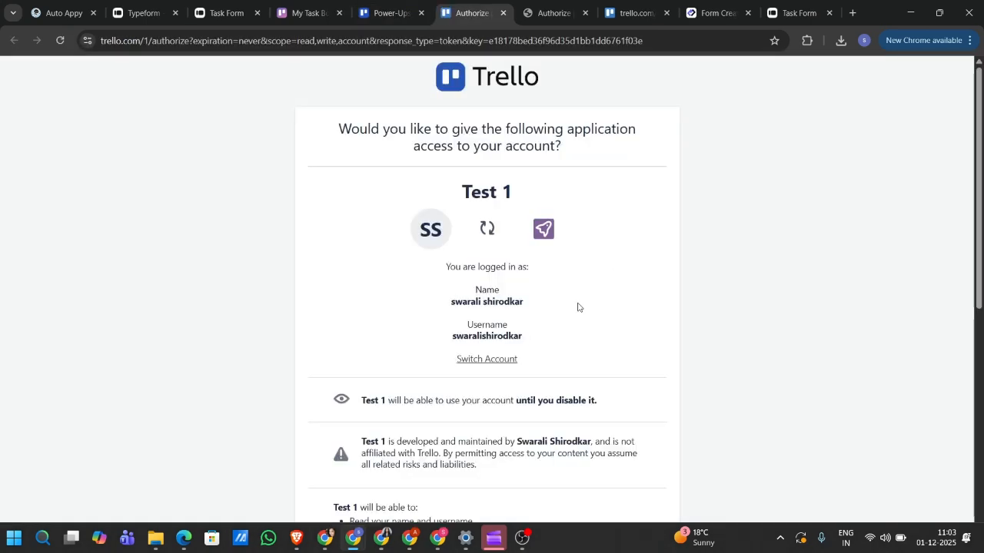
{"action": "scroll", "coordinate": [579, 307], "scroll_direction": "down", "scroll_amount": 6}
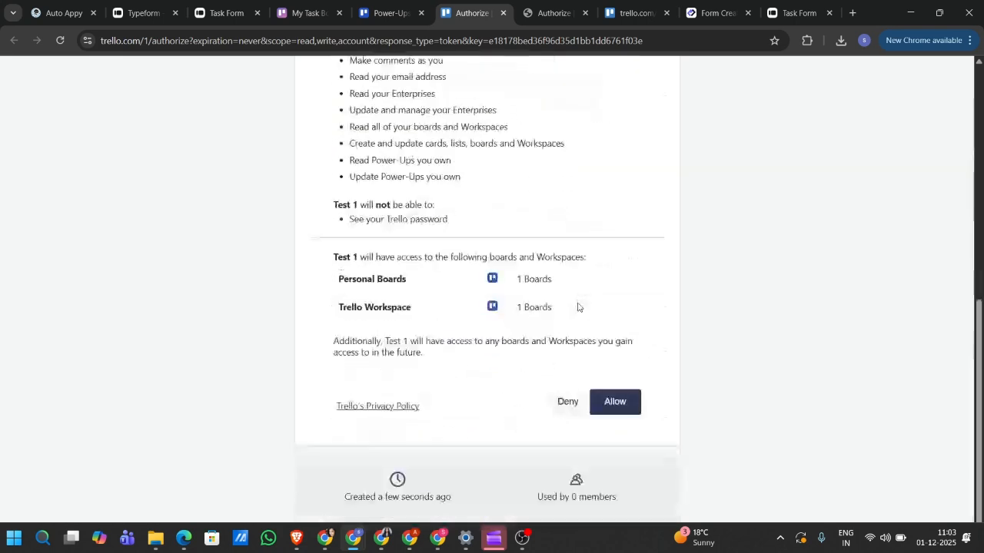
{"action": "left_click", "coordinate": [619, 405]}
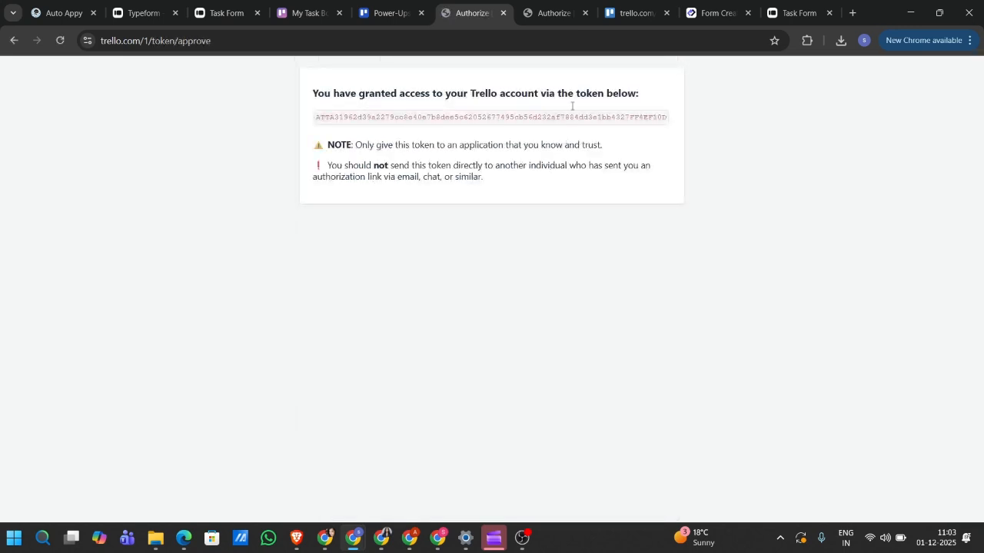
{"action": "left_click", "coordinate": [584, 12]}
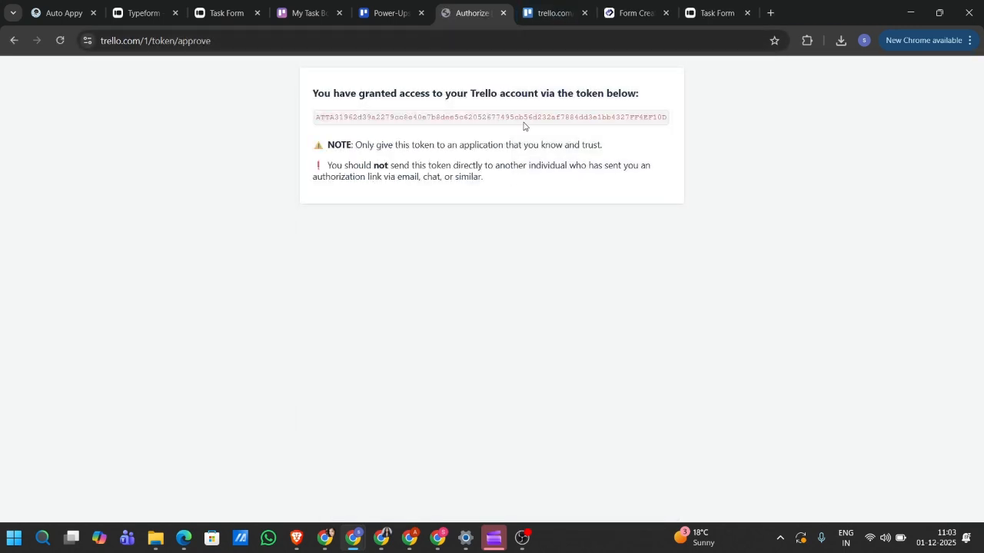
{"action": "left_click_drag", "start_coordinate": [333, 117], "coordinate": [674, 116]}
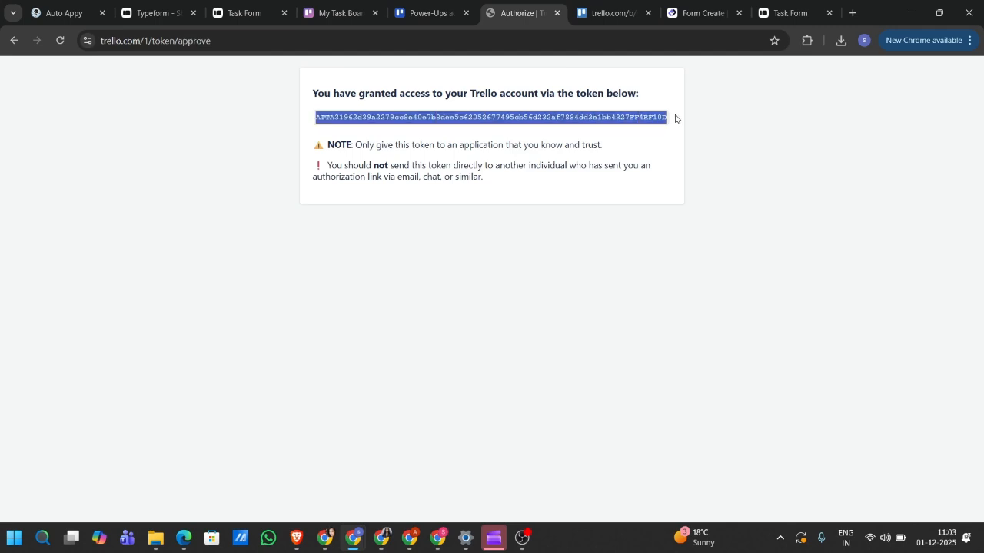
{"action": "left_click", "coordinate": [666, 105]}
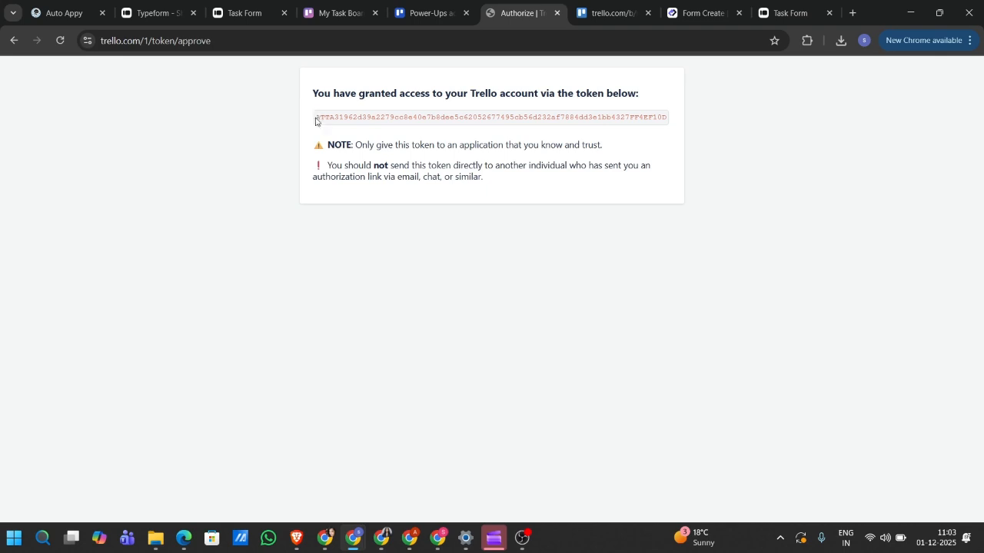
{"action": "left_click_drag", "start_coordinate": [315, 119], "coordinate": [703, 121]}
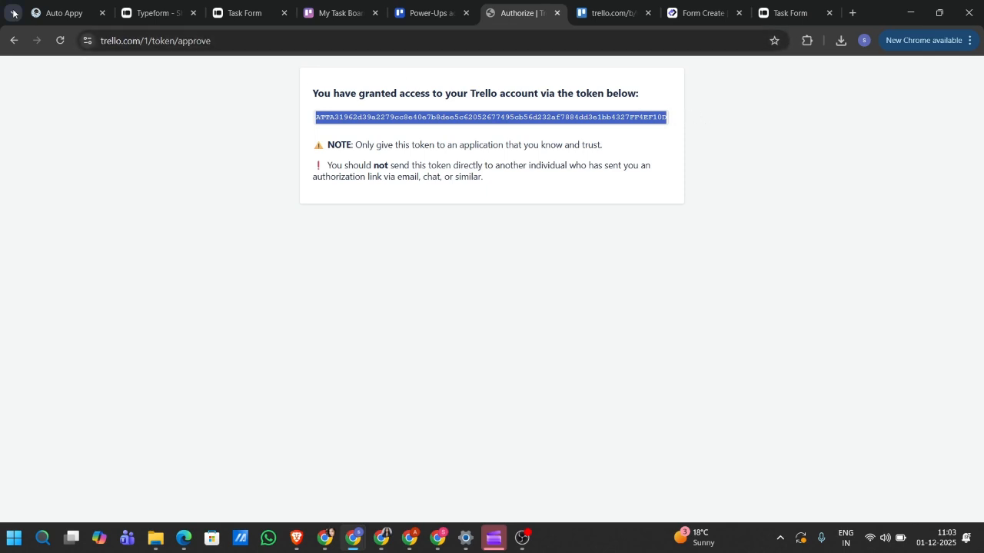
{"action": "left_click", "coordinate": [51, 13]}
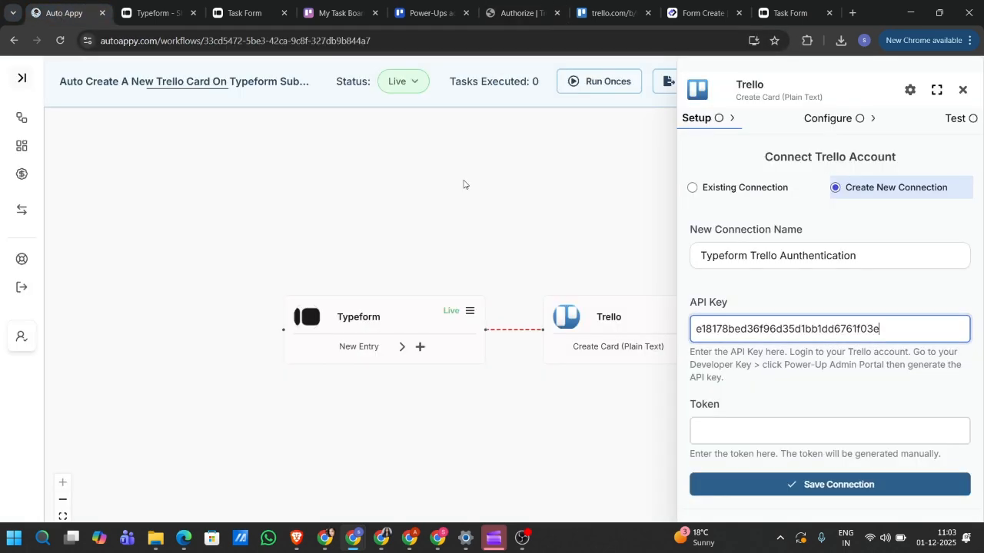
- Paste the token into the Token field, save the Trello connection, and go to My Task Board
{"action": "left_click", "coordinate": [756, 427]}
{"action": "key", "text": "ctrl+v"}
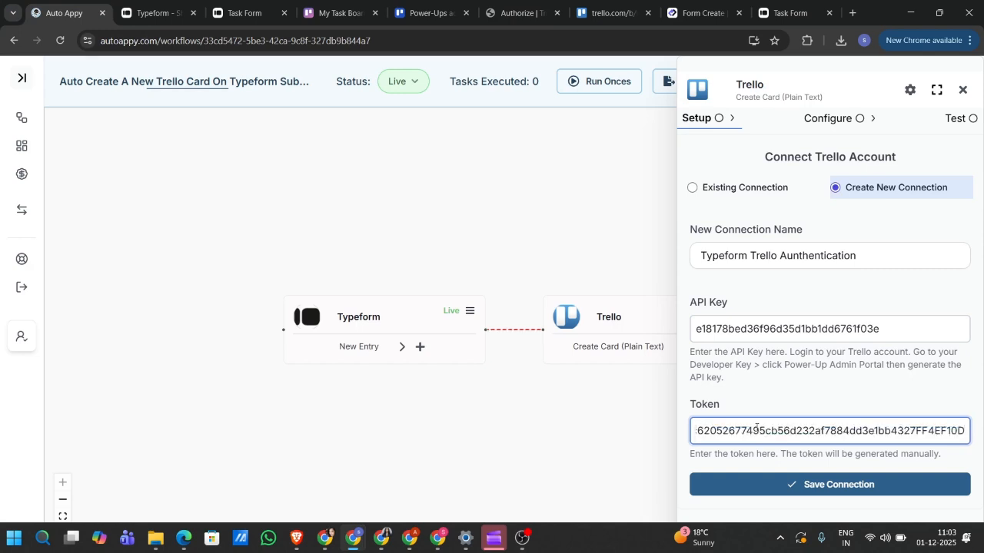
{"action": "left_click", "coordinate": [834, 485]}
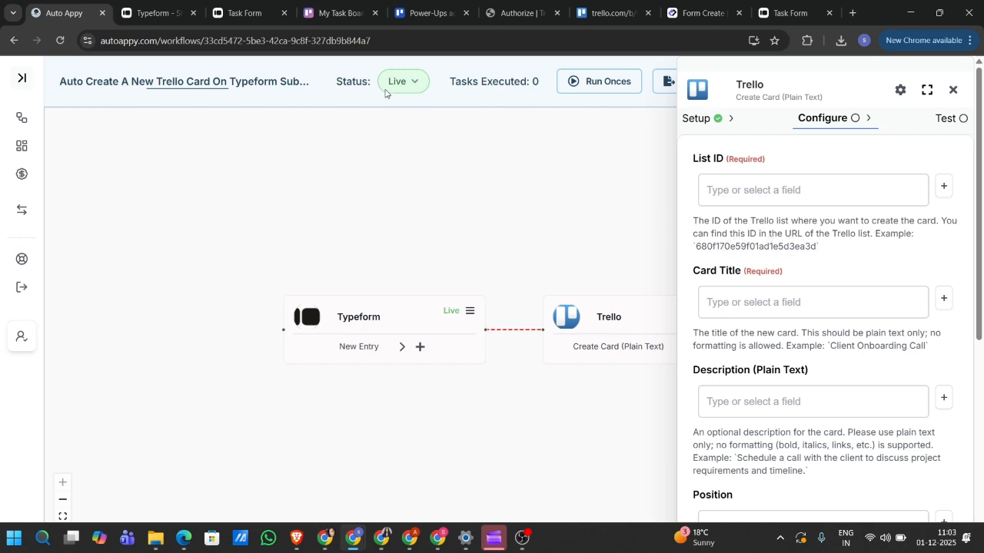
{"action": "left_click", "coordinate": [331, 13]}
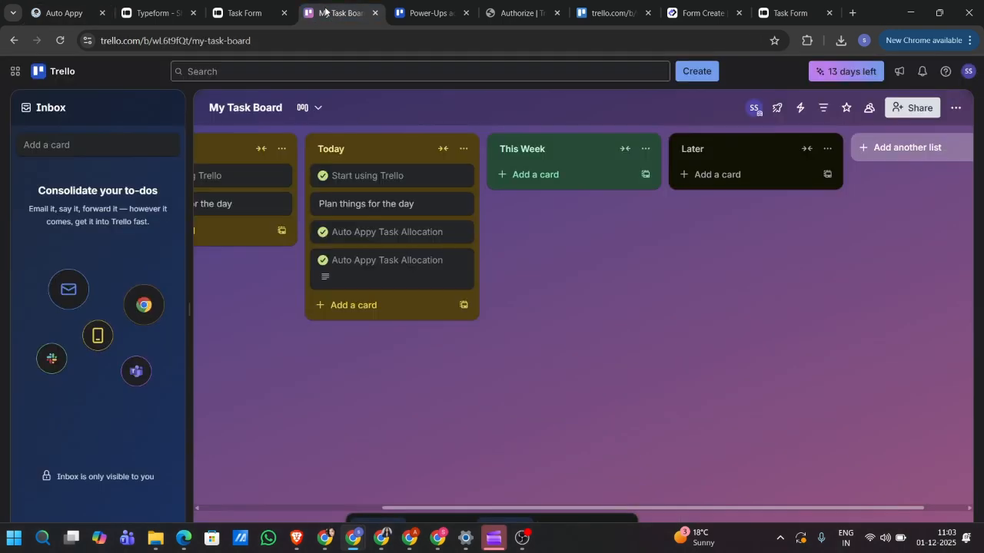
- Check the Today list's actions menu, then select the My Task Board web address
{"action": "left_click", "coordinate": [466, 151]}
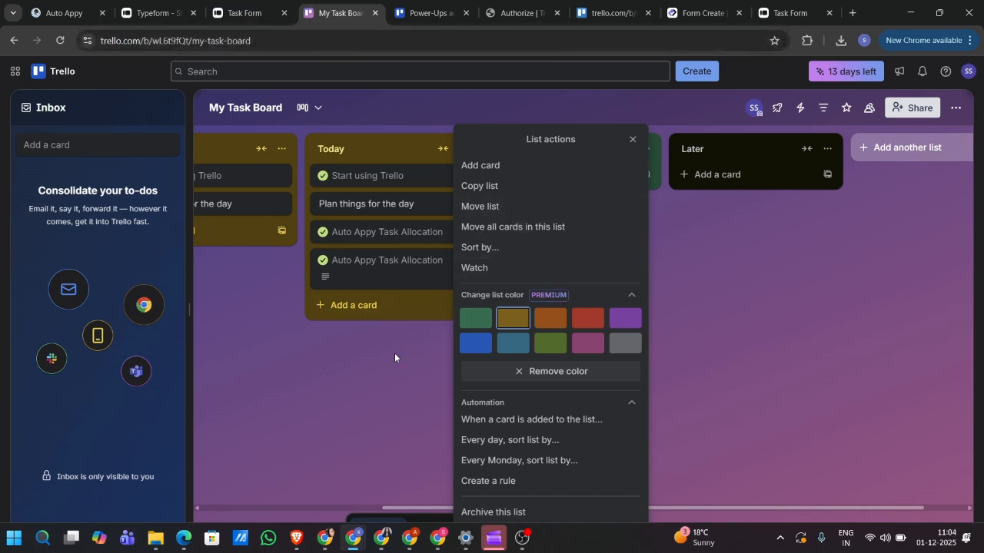
{"action": "key", "text": "Escape"}
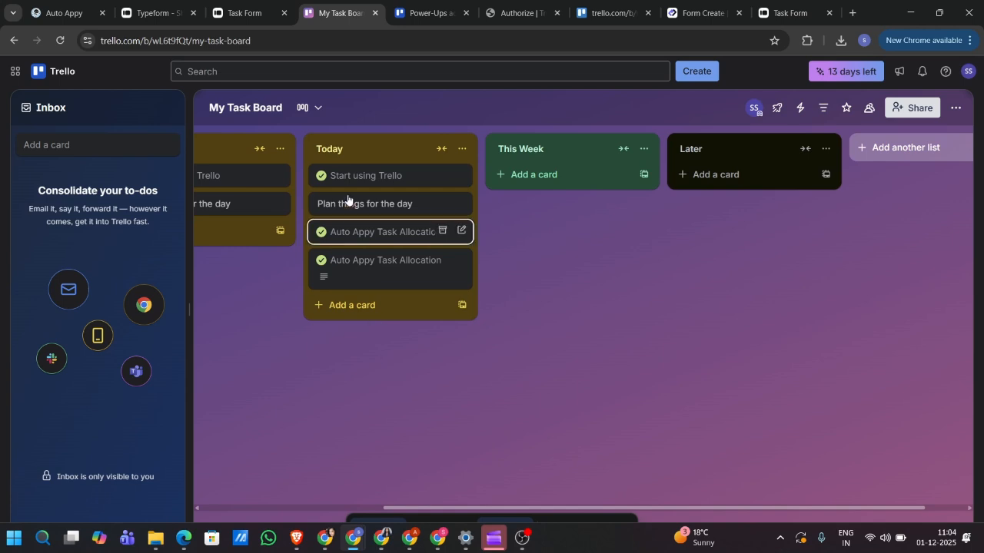
{"action": "left_click", "coordinate": [308, 43]}
{"action": "key", "text": "ctrl+c"}
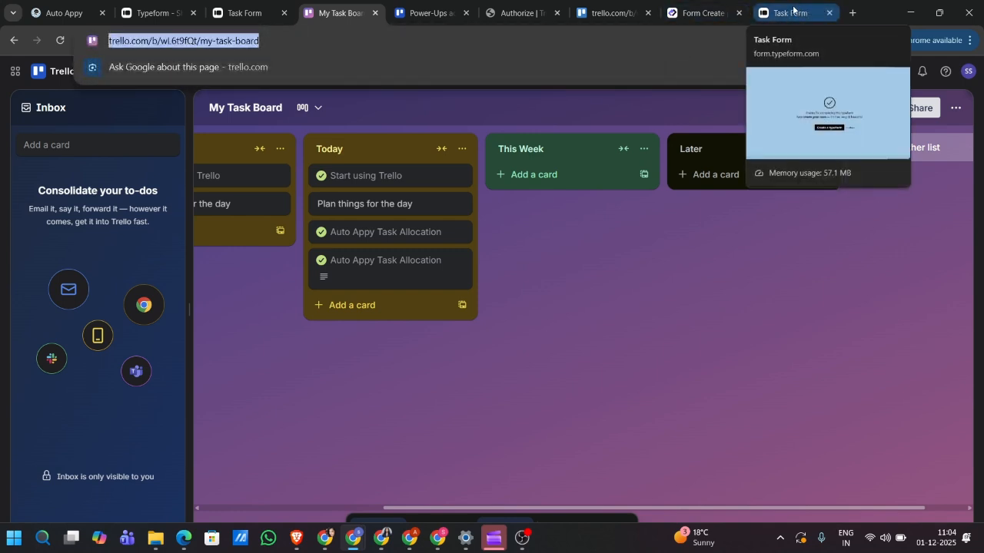
- Load the board's JSON data by opening the board URL plus '.json' in a new tab
{"action": "left_click", "coordinate": [852, 13]}
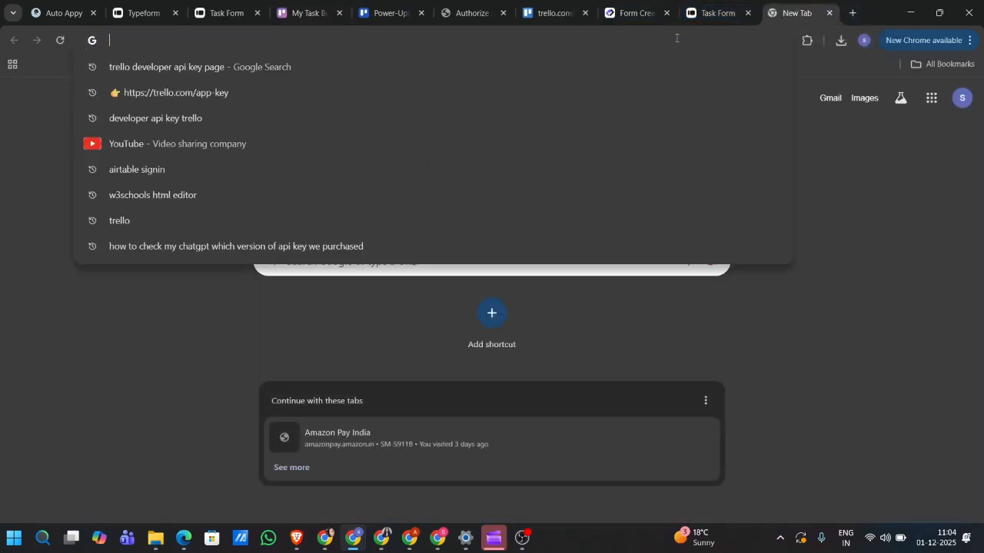
{"action": "key", "text": "ctrl+v"}
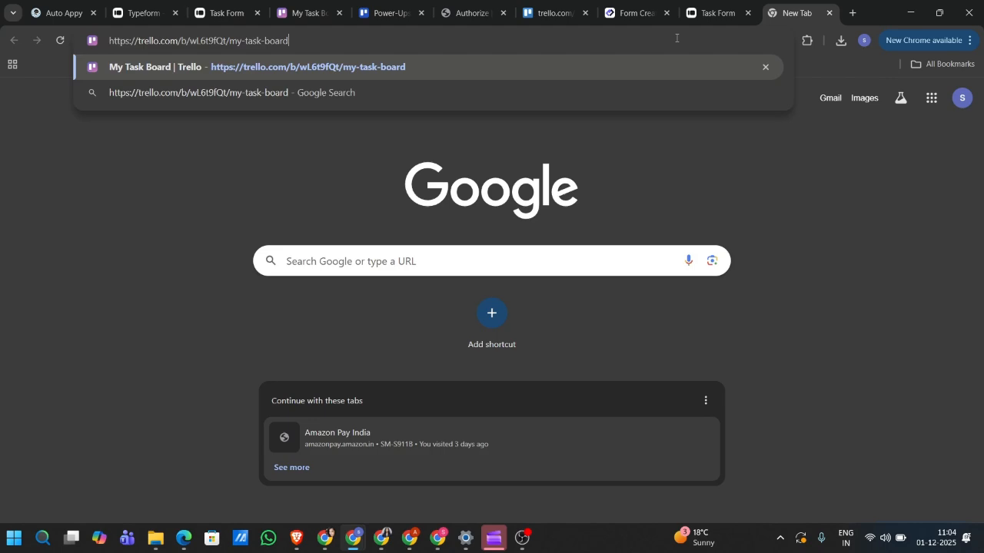
{"action": "type", "text": "."}
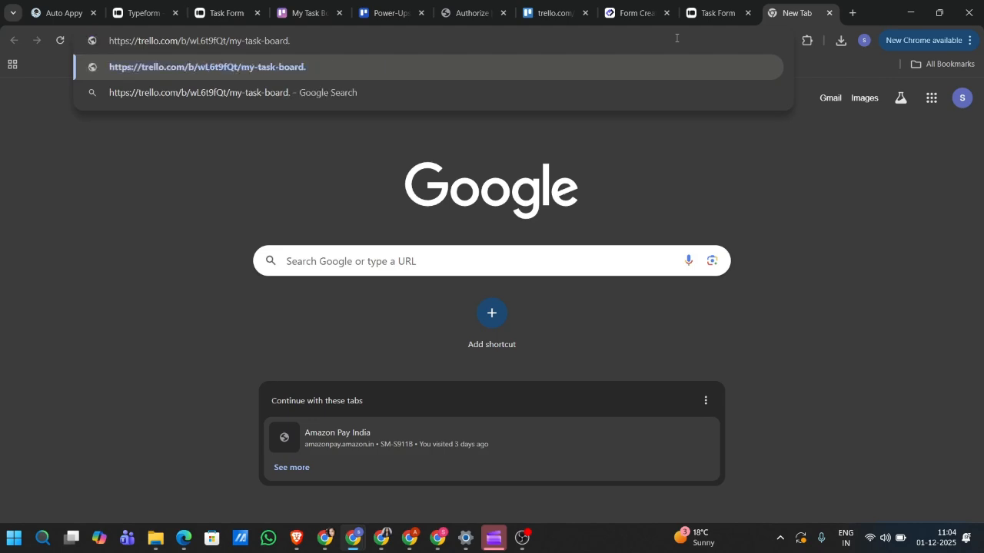
{"action": "type", "text": "json"}
{"action": "key", "text": "Return"}
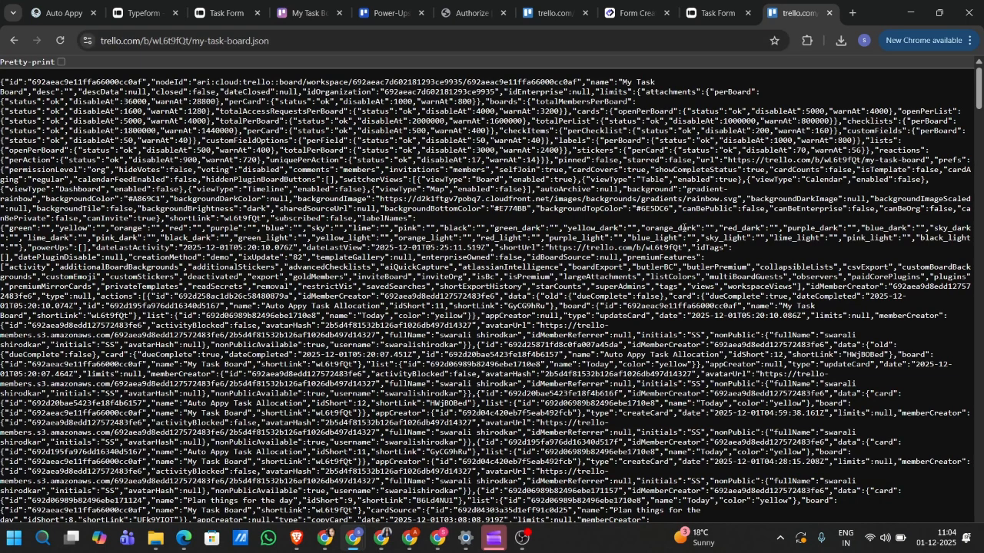
- Search the board JSON for 'Today' and step through to the fifth match
{"action": "key", "text": "ctrl+f"}
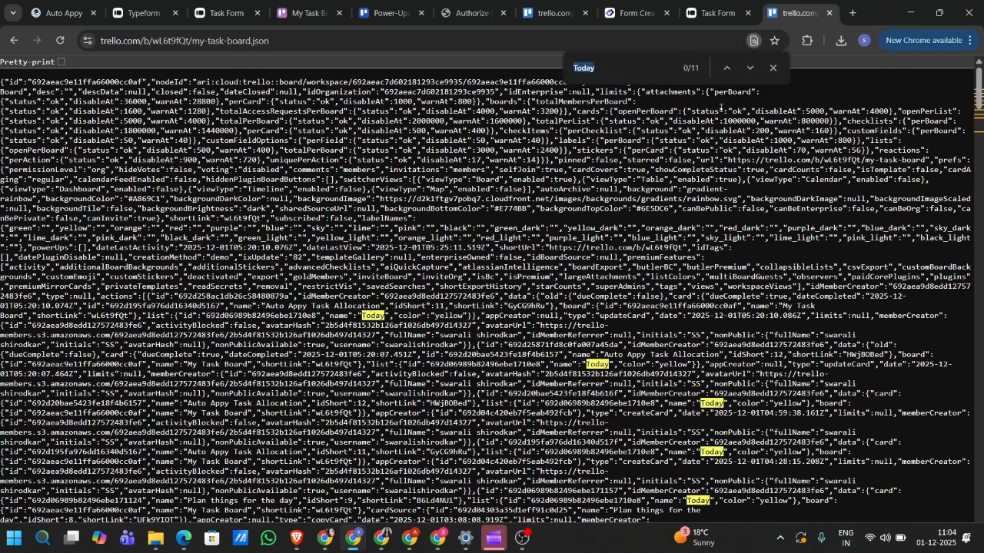
{"action": "left_click", "coordinate": [633, 70]}
{"action": "key", "text": "Return"}
{"action": "double_click", "coordinate": [634, 70]}
{"action": "left_click", "coordinate": [751, 69]}
{"action": "left_click", "coordinate": [751, 69]}
{"action": "left_click", "coordinate": [751, 69]}
{"action": "left_click", "coordinate": [751, 70]}
- Select and copy the Today list's id 692d06989b82496ebe1710e8
{"action": "scroll", "coordinate": [660, 415], "scroll_direction": "down", "scroll_amount": 2}
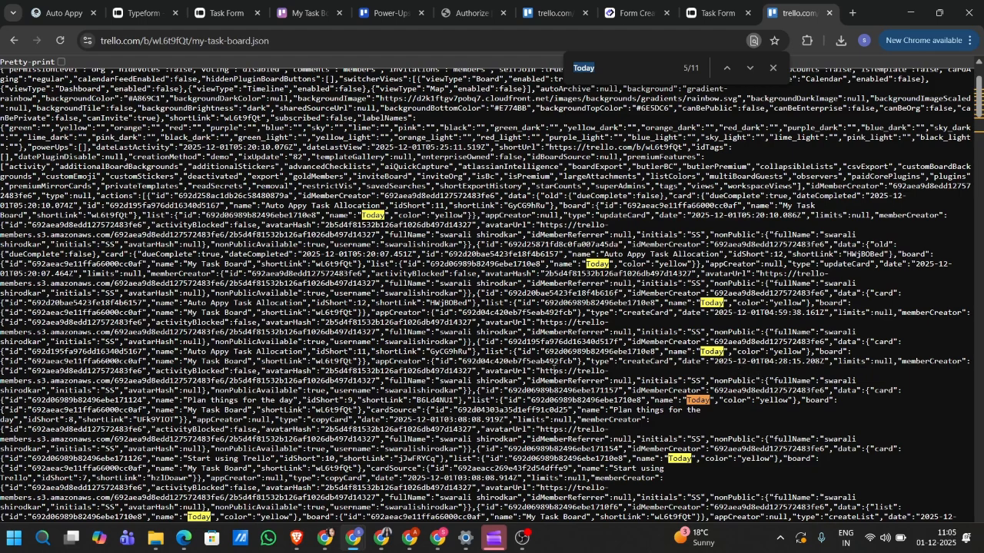
{"action": "scroll", "coordinate": [542, 353], "scroll_direction": "down", "scroll_amount": 1}
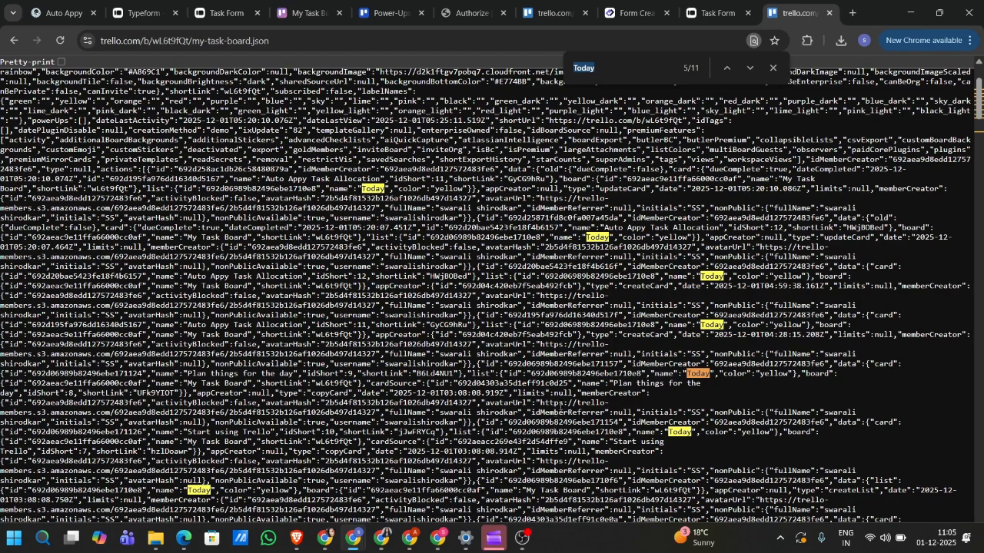
{"action": "scroll", "coordinate": [563, 405], "scroll_direction": "down", "scroll_amount": 1}
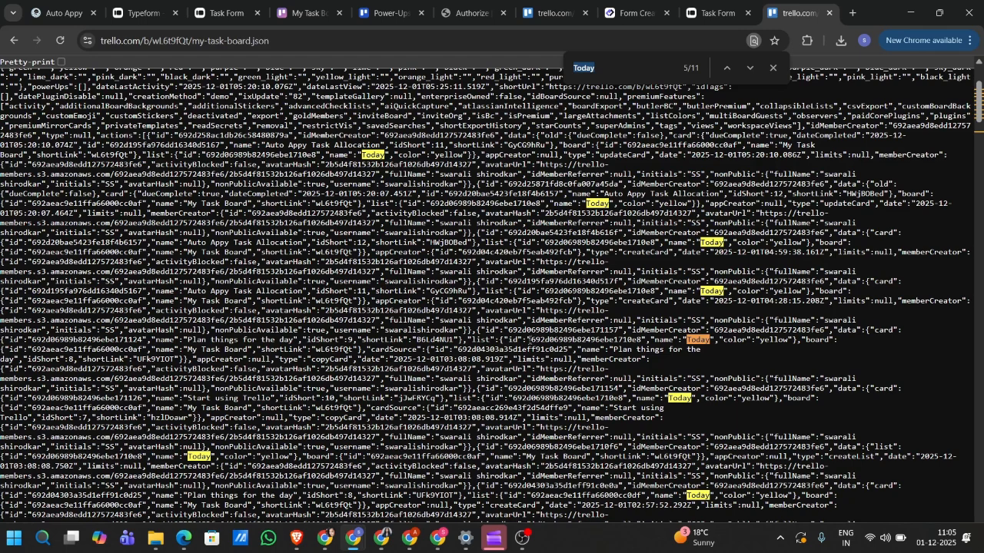
{"action": "left_click_drag", "start_coordinate": [528, 339], "coordinate": [644, 340]}
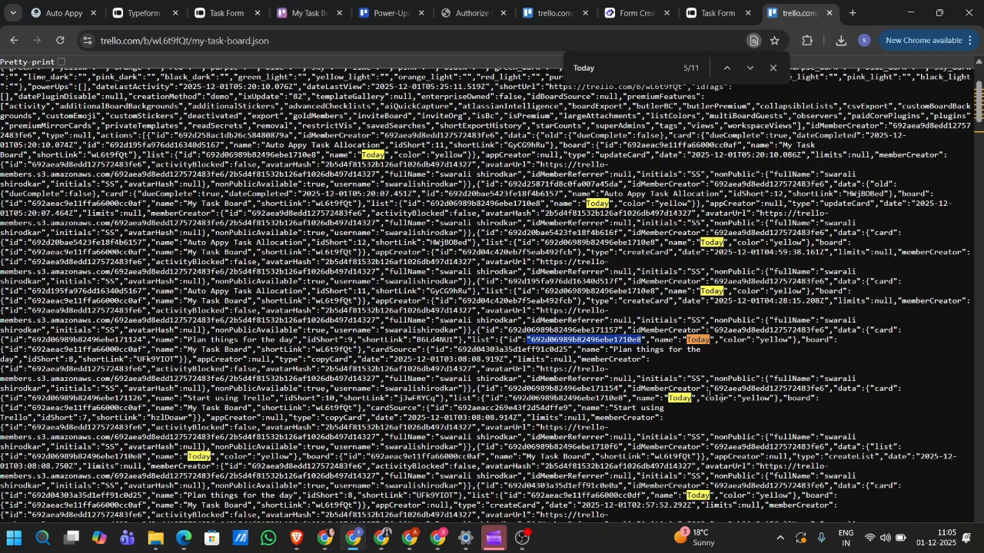
{"action": "left_click", "coordinate": [566, 338]}
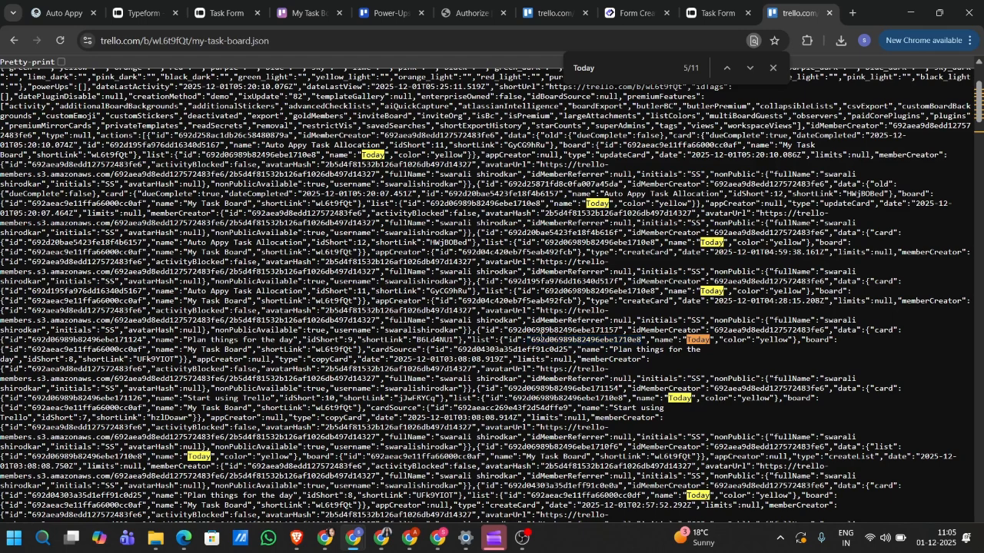
{"action": "left_click_drag", "start_coordinate": [532, 339], "coordinate": [647, 334]}
{"action": "key", "text": "ctrl+c"}
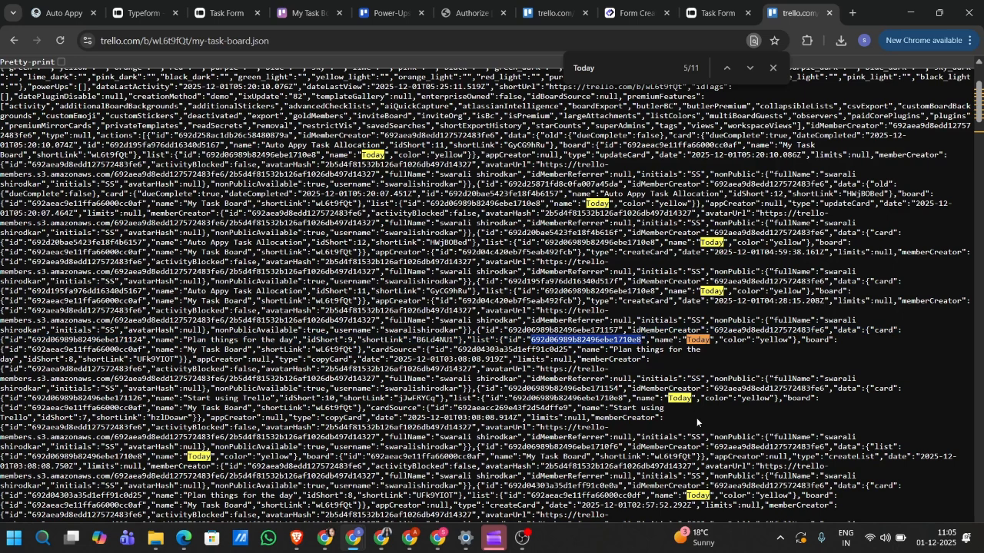
{"action": "left_click", "coordinate": [60, 6]}
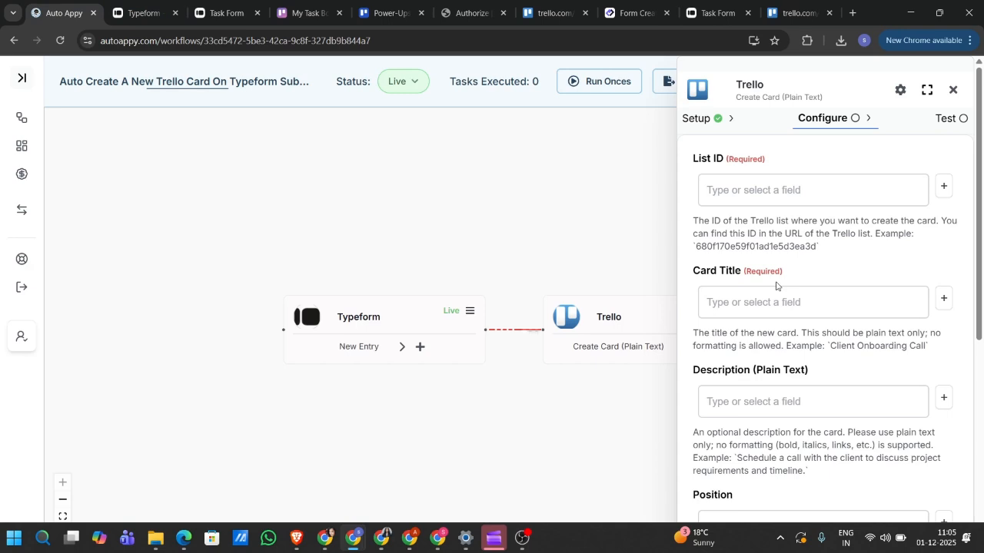
- Fill List ID with 692d06989b82496ebe1710e8 and Card Title with 'Todays Office Task'
{"action": "left_click", "coordinate": [805, 198]}
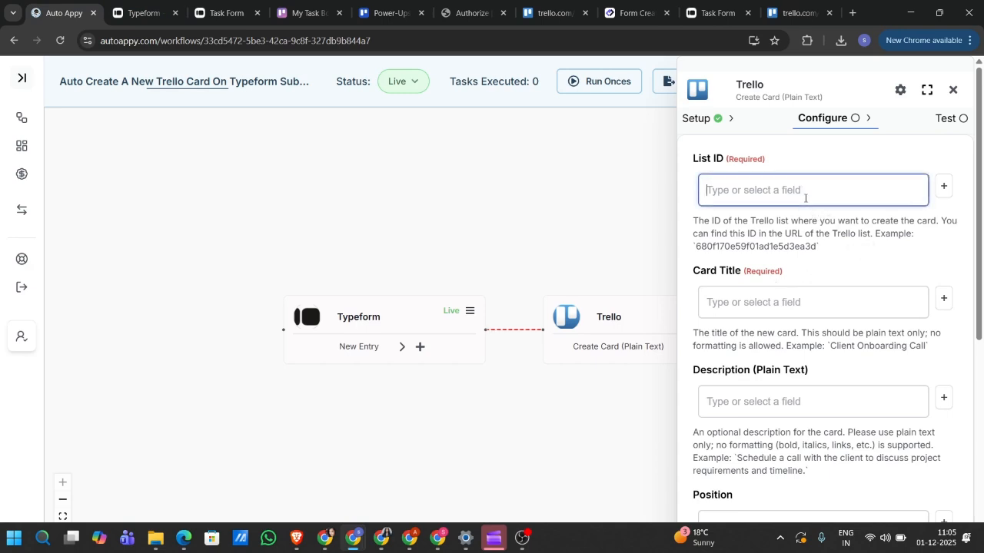
{"action": "key", "text": "ctrl+v"}
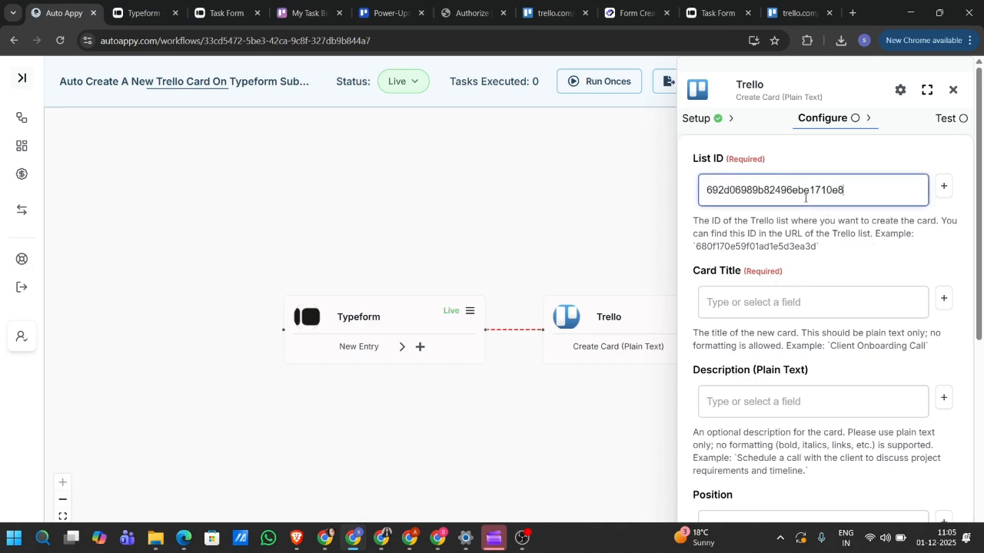
{"action": "left_click", "coordinate": [794, 307]}
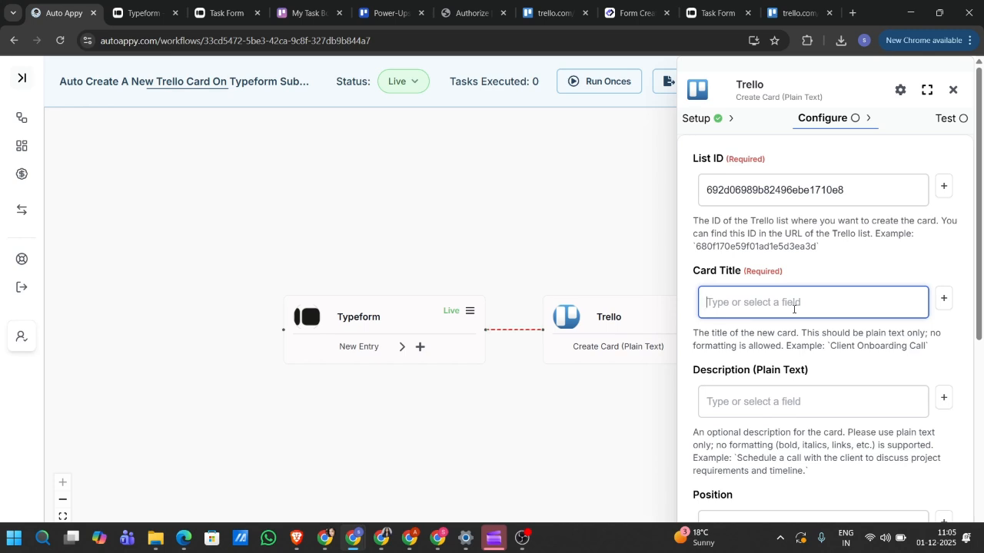
{"action": "type", "text": "Today"}
{"action": "type", "text": "s Tas"}
{"action": "key", "text": "BackSpace"}
{"action": "key", "text": "BackSpace"}
{"action": "key", "text": "BackSpace"}
{"action": "key", "text": "BackSpace"}
{"action": "type", "text": "Office Task"}
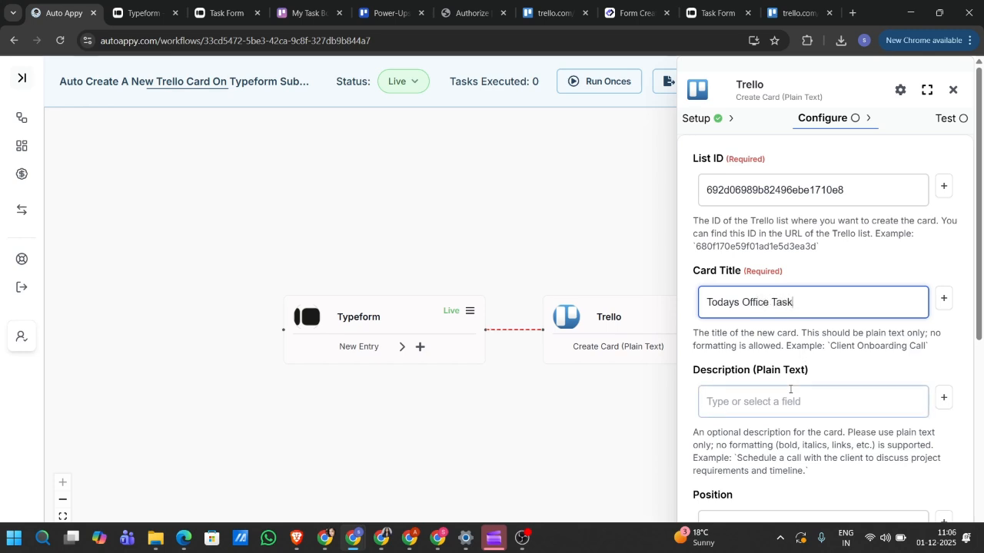
{"action": "scroll", "coordinate": [790, 389], "scroll_direction": "down", "scroll_amount": 1}
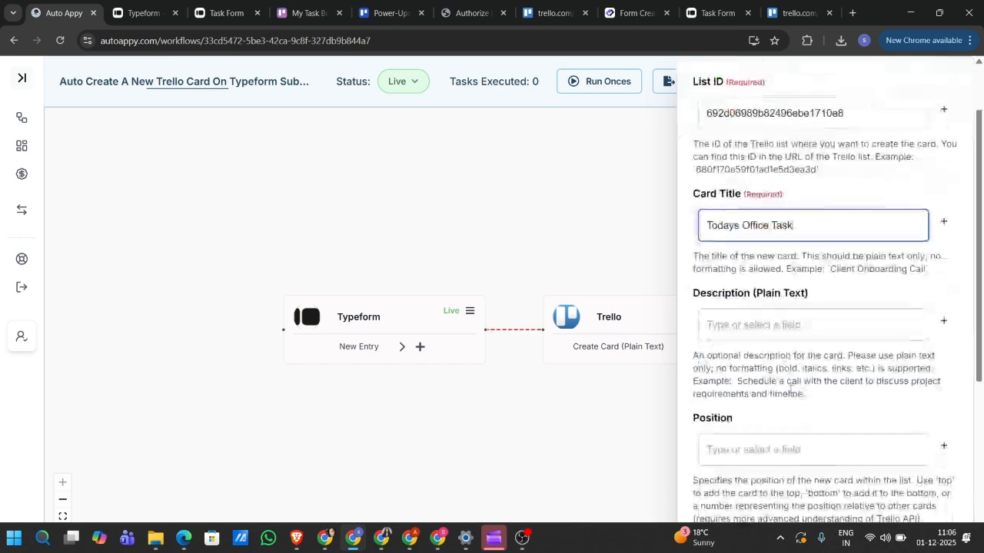
{"action": "left_click", "coordinate": [769, 317]}
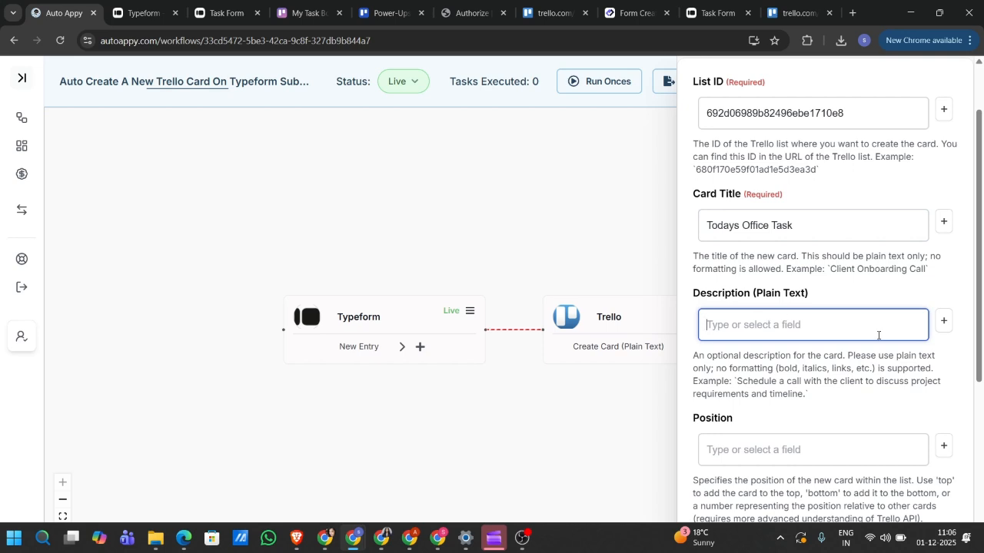
- Insert the Typeform lead email answer field into the card Description
{"action": "left_click", "coordinate": [944, 321]}
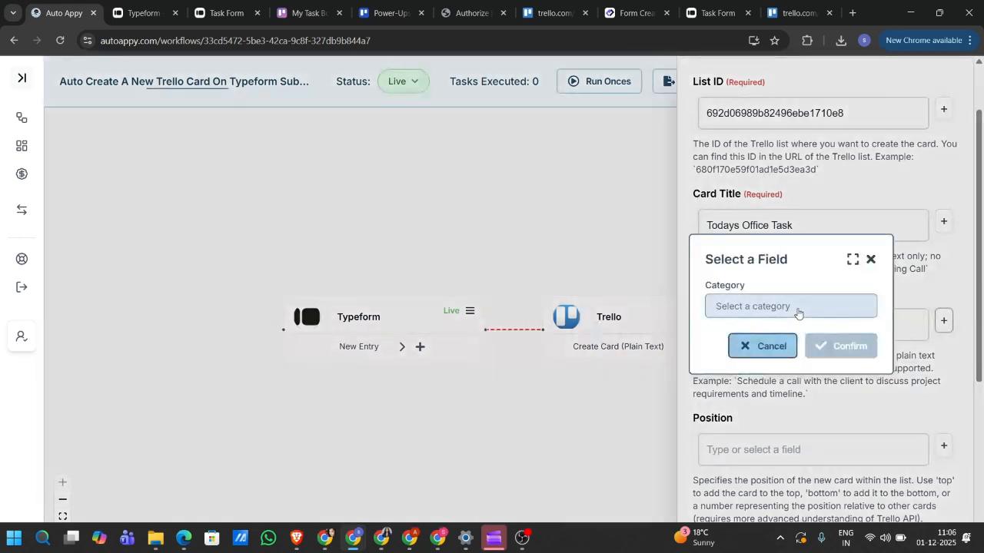
{"action": "left_click", "coordinate": [797, 308]}
{"action": "left_click", "coordinate": [756, 336]}
{"action": "left_click", "coordinate": [757, 335]}
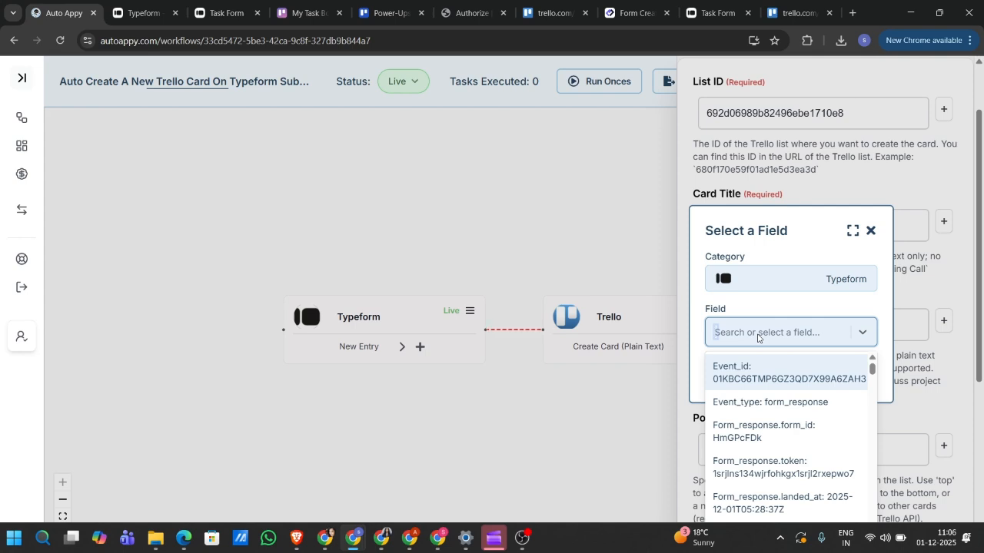
{"action": "type", "text": "ssh"}
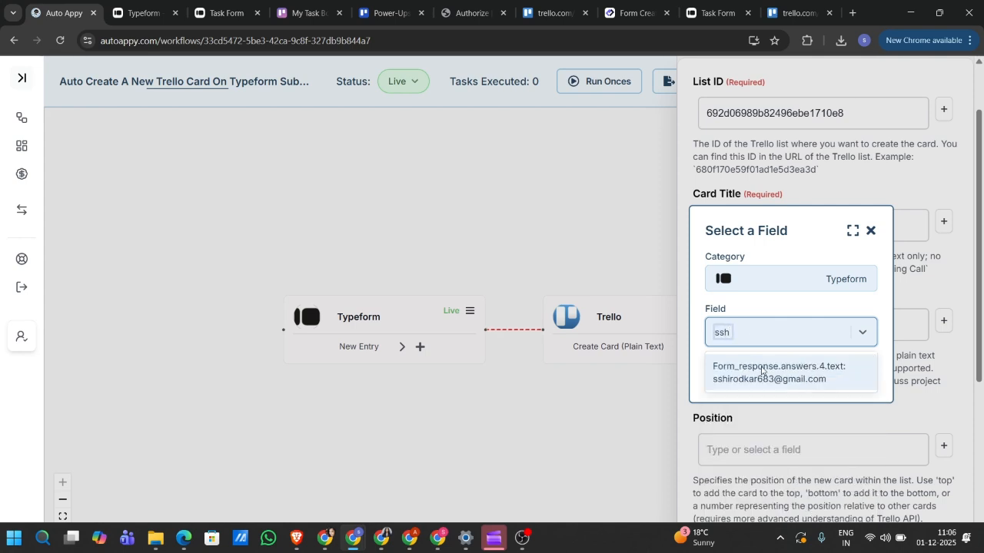
{"action": "left_click", "coordinate": [763, 372]}
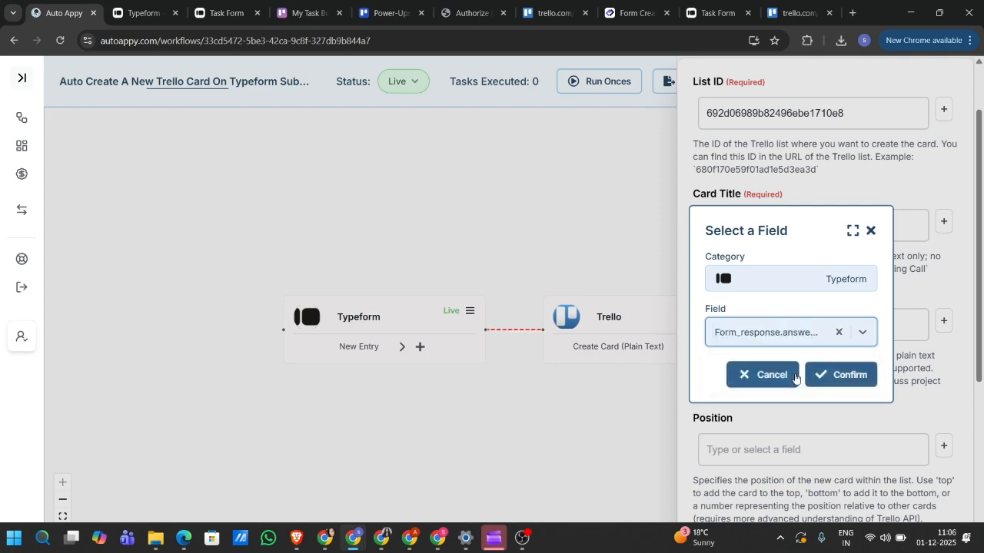
{"action": "left_click", "coordinate": [824, 374]}
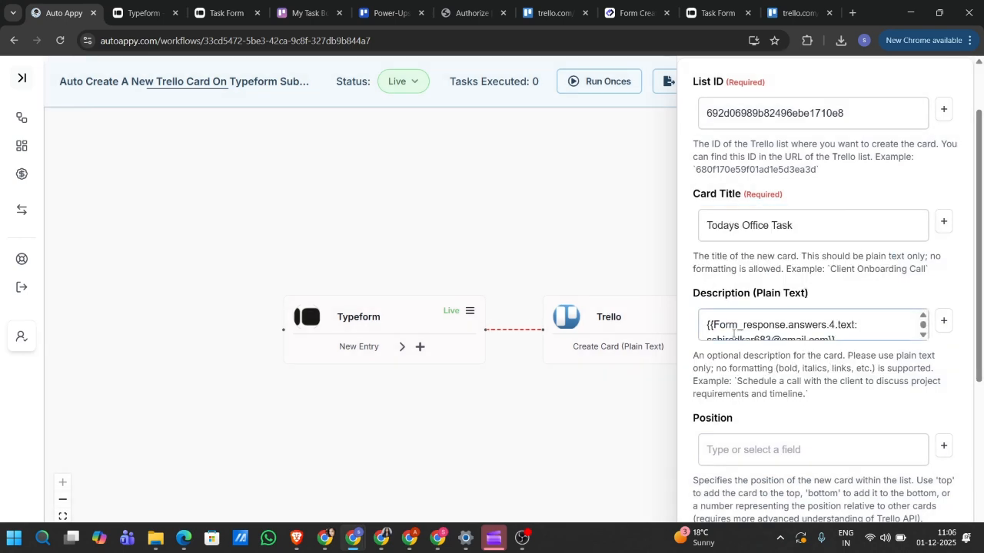
- Add a 'Lead details:' line above the email field and a new line after it
{"action": "scroll", "coordinate": [713, 323], "scroll_direction": "down", "scroll_amount": 1}
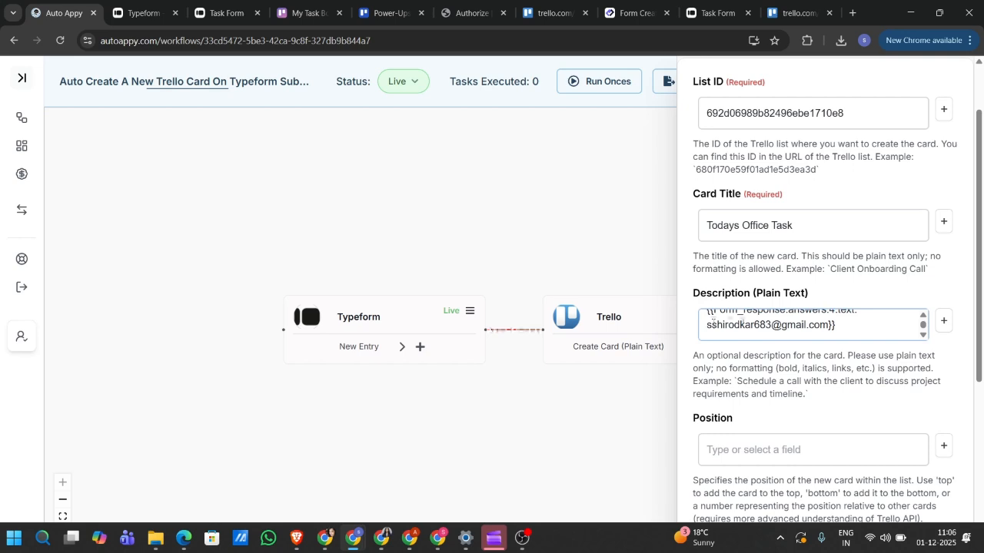
{"action": "left_click", "coordinate": [843, 333]}
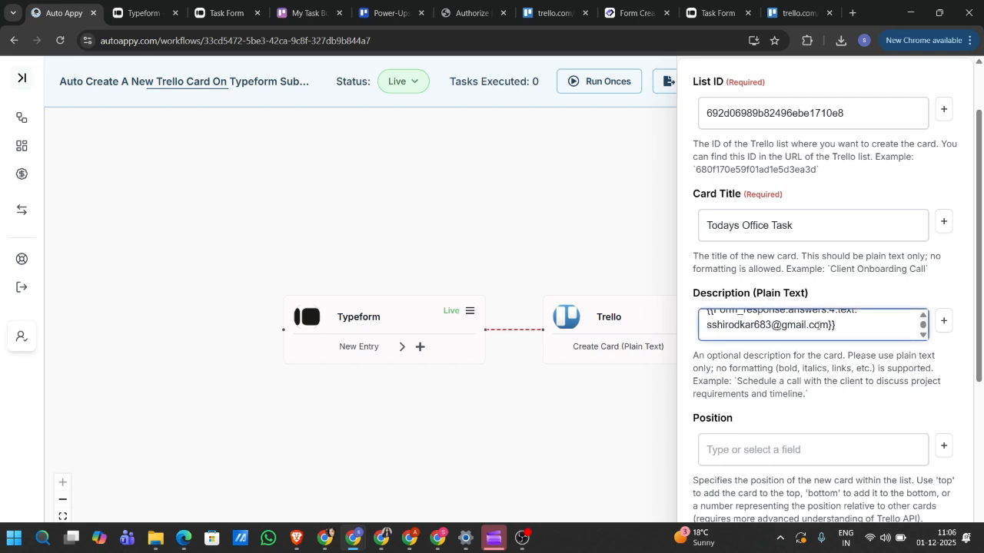
{"action": "scroll", "coordinate": [812, 326], "scroll_direction": "up", "scroll_amount": 1}
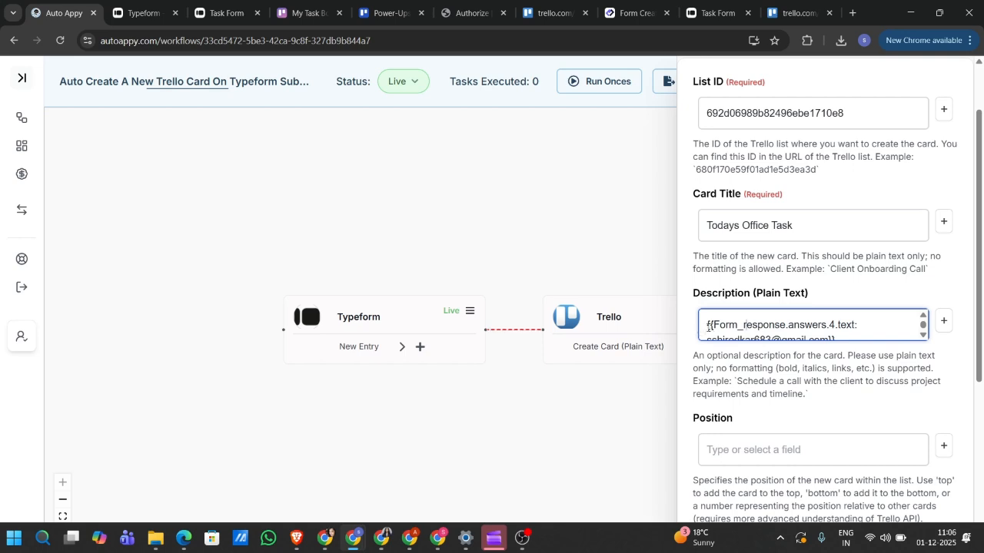
{"action": "key", "text": "Return"}
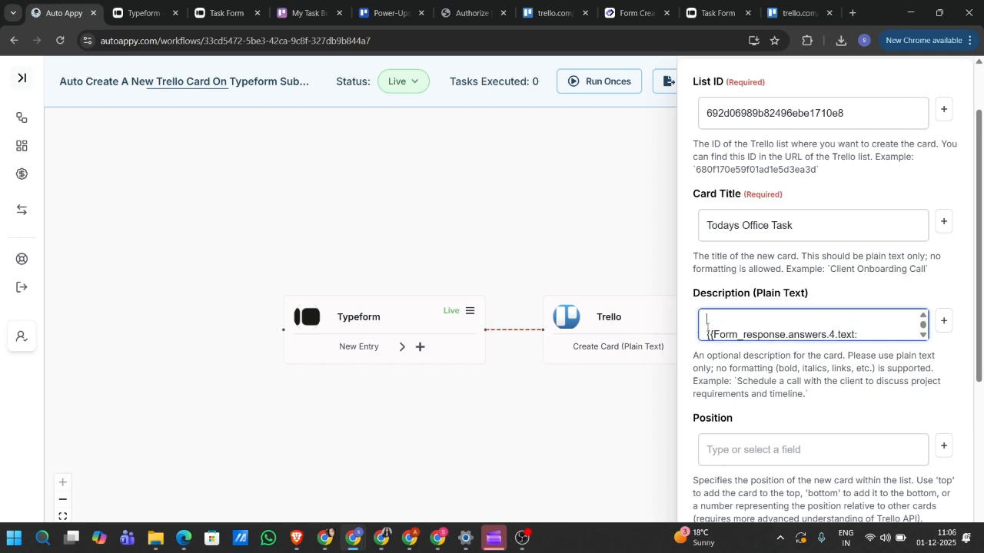
{"action": "type", "text": "Lead details:"}
{"action": "scroll", "coordinate": [778, 330], "scroll_direction": "down", "scroll_amount": 1}
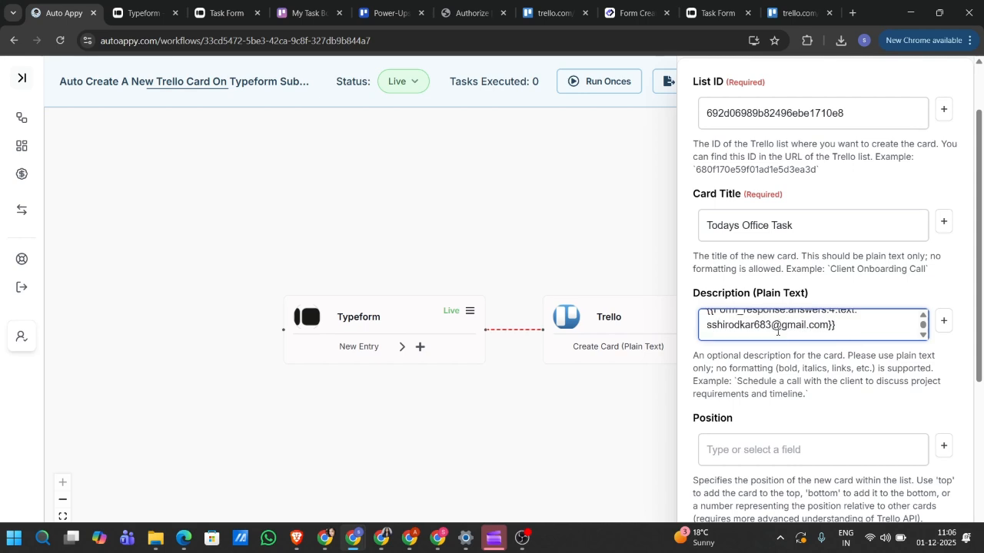
{"action": "left_click", "coordinate": [846, 336]}
{"action": "key", "text": "Return"}
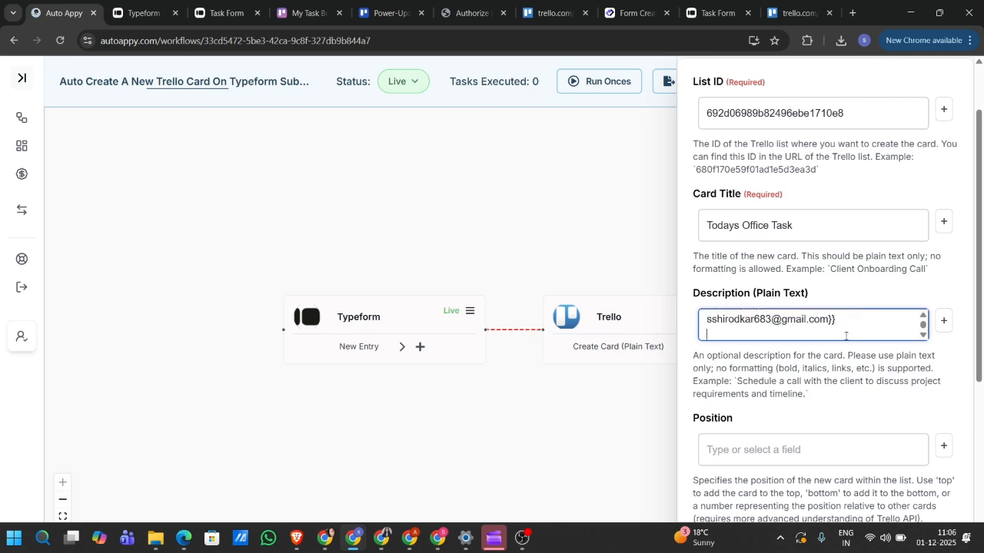
- Open the Description field picker with Typeform as the field source
{"action": "left_click", "coordinate": [943, 321]}
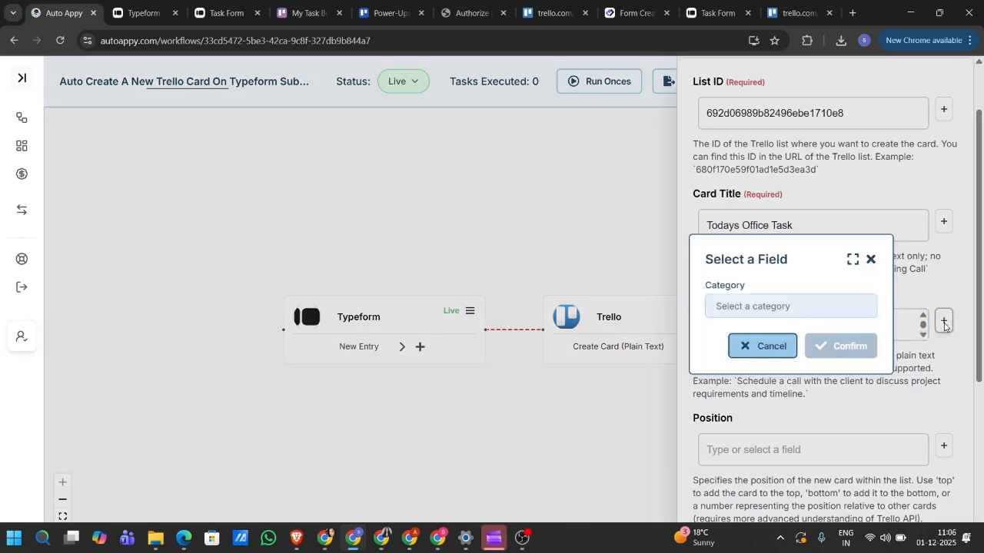
{"action": "left_click", "coordinate": [787, 304]}
{"action": "left_click", "coordinate": [747, 334]}
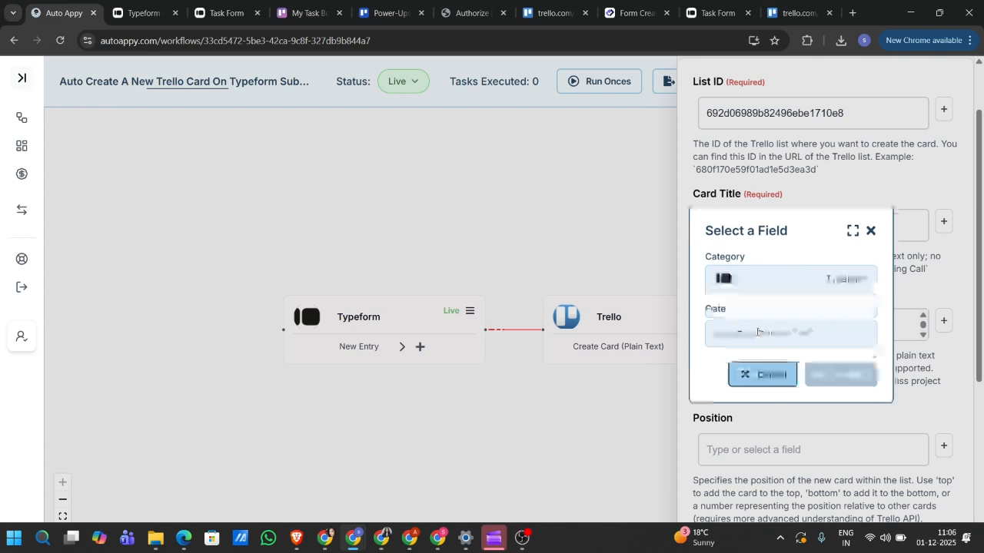
{"action": "left_click", "coordinate": [747, 334]}
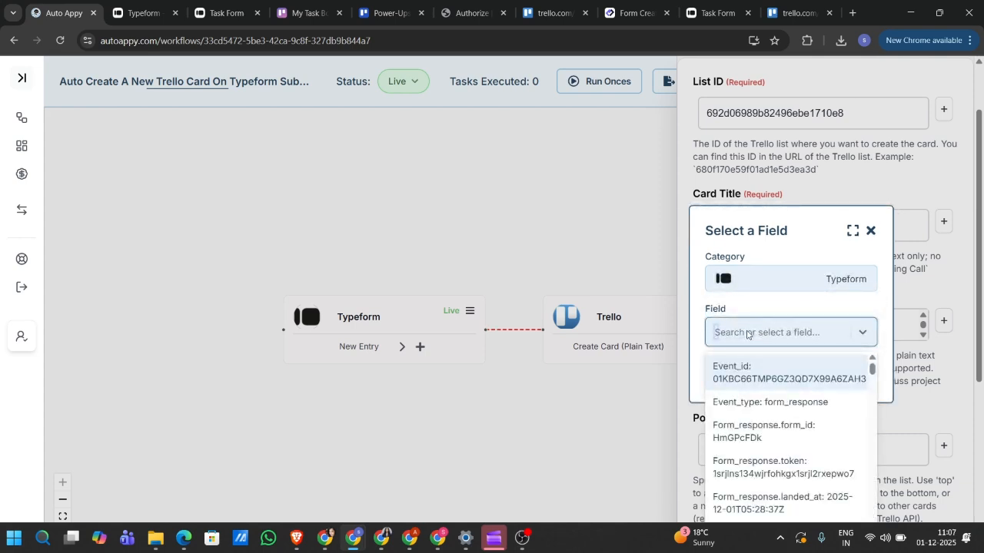
- Search the Typeform answers for 'Sales' and insert the Sales Feedback Meeting answer
{"action": "type", "text": "swar"}
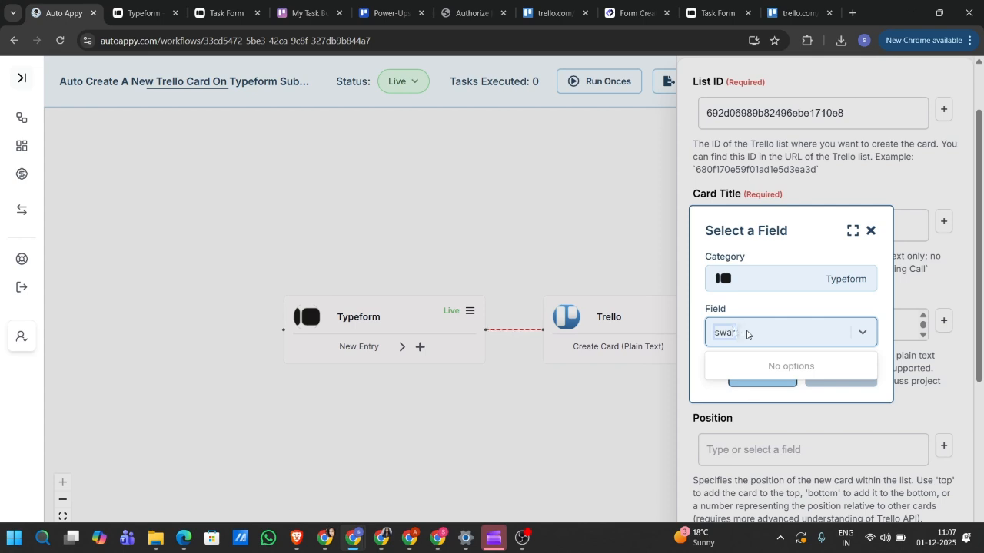
{"action": "key", "text": "BackSpace"}
{"action": "key", "text": "BackSpace"}
{"action": "key", "text": "BackSpace"}
{"action": "key", "text": "BackSpace"}
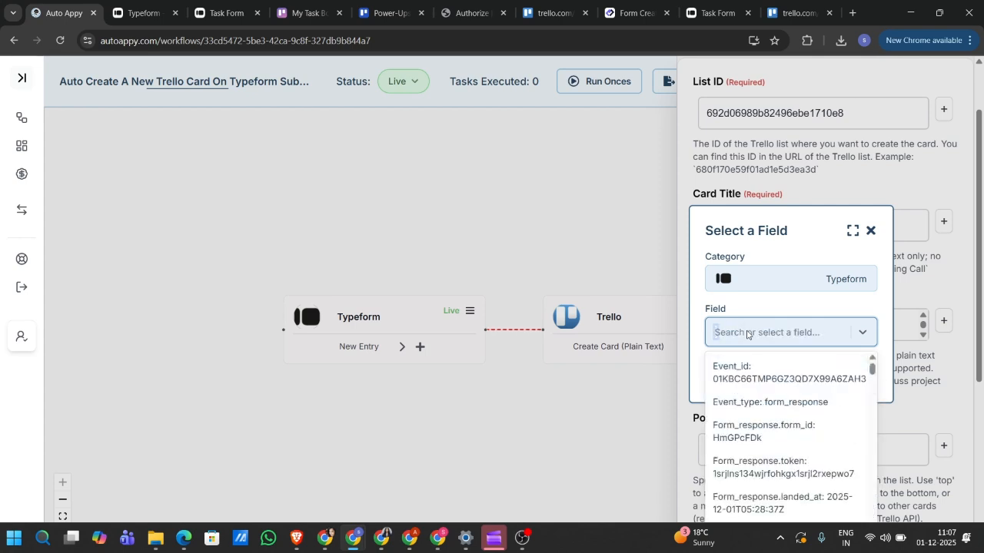
{"action": "scroll", "coordinate": [773, 428], "scroll_direction": "down", "scroll_amount": 1}
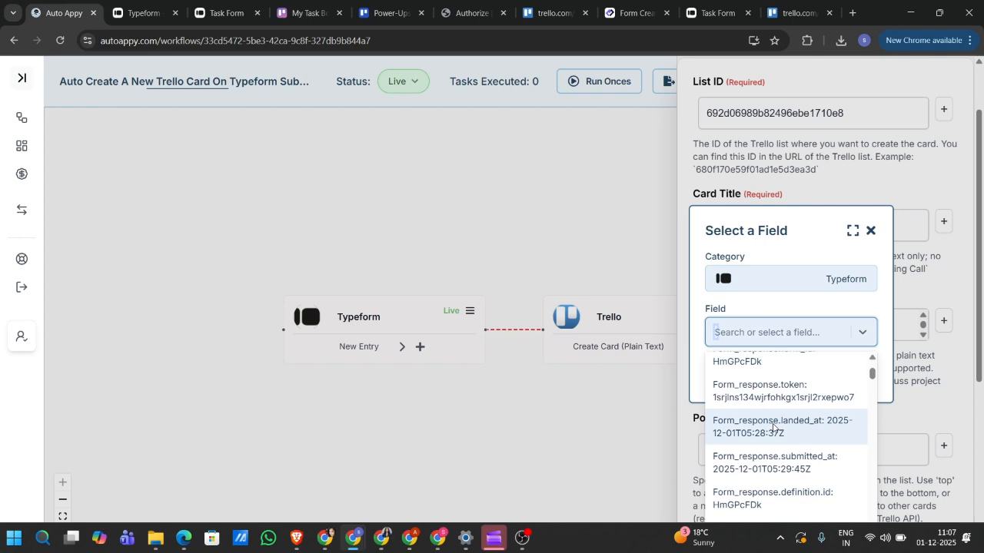
{"action": "type", "text": "fir"}
{"action": "key", "text": "BackSpace"}
{"action": "key", "text": "BackSpace"}
{"action": "key", "text": "BackSpace"}
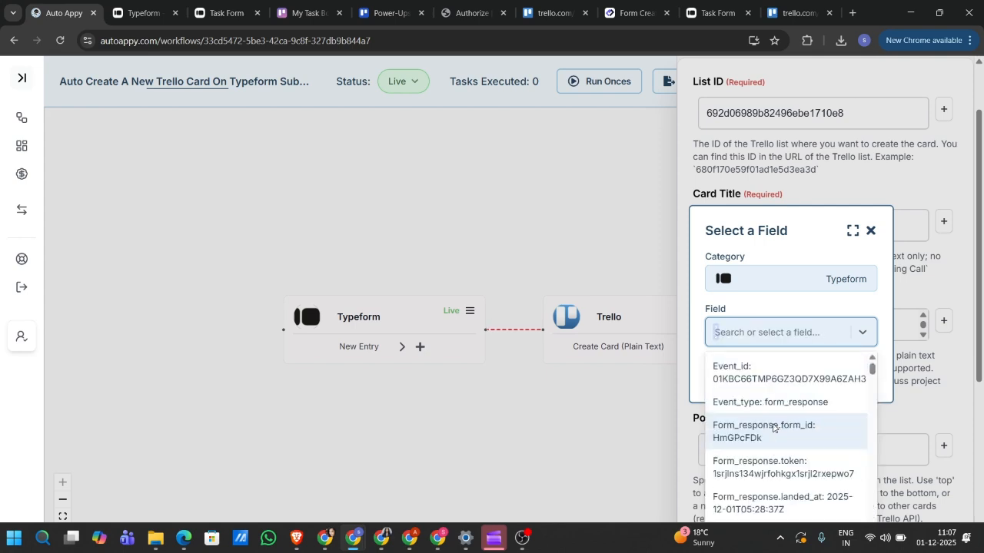
{"action": "scroll", "coordinate": [773, 428], "scroll_direction": "down", "scroll_amount": 8}
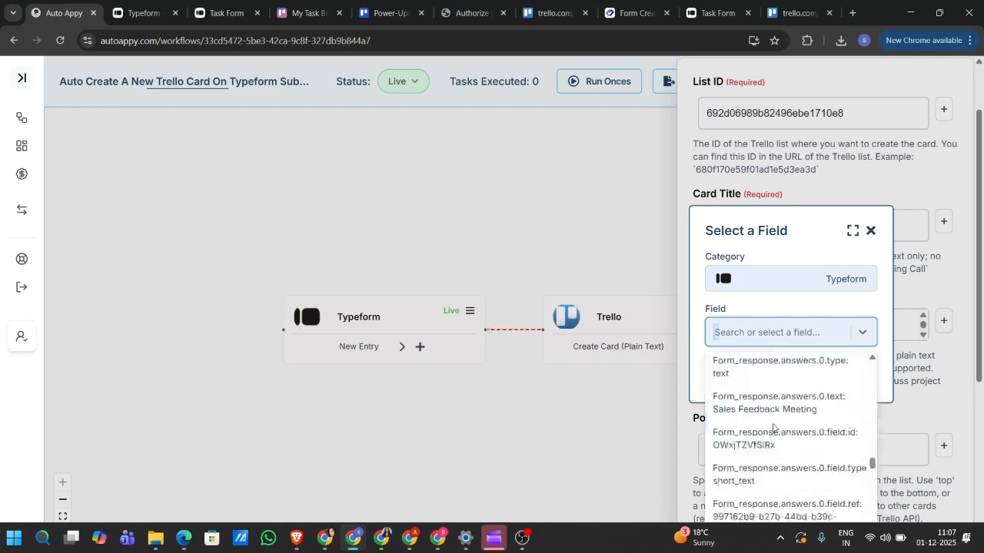
{"action": "scroll", "coordinate": [773, 428], "scroll_direction": "down", "scroll_amount": 10}
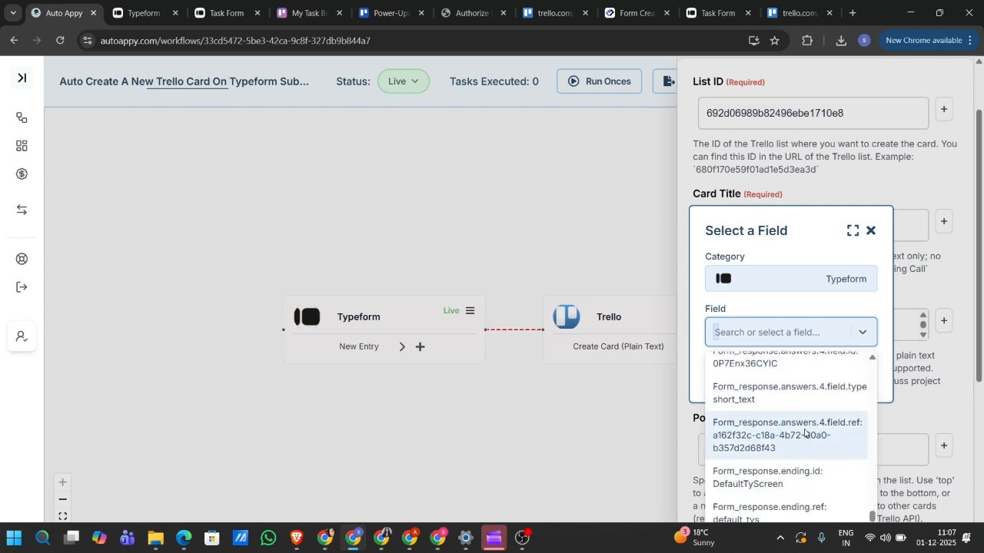
{"action": "scroll", "coordinate": [784, 420], "scroll_direction": "up", "scroll_amount": 6}
{"action": "scroll", "coordinate": [783, 420], "scroll_direction": "up", "scroll_amount": 1}
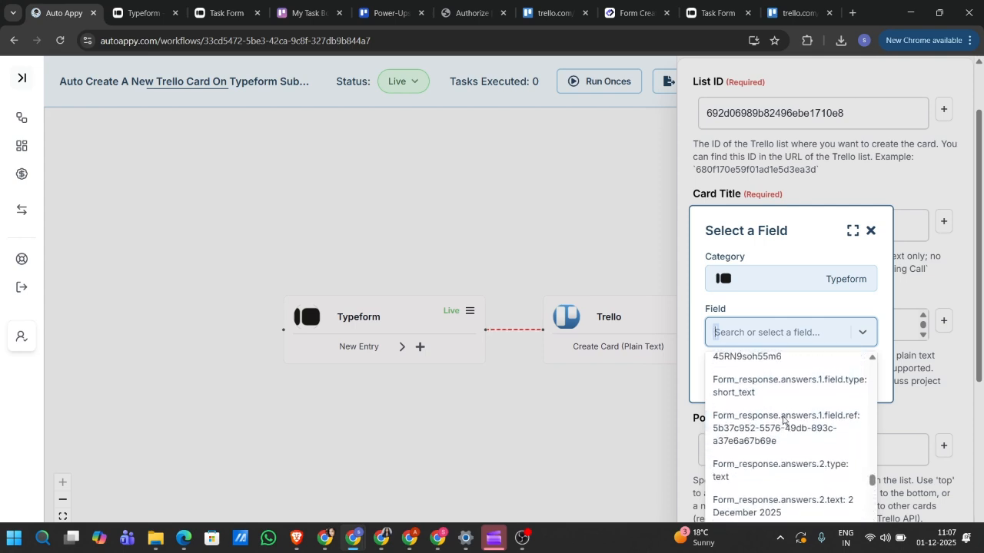
{"action": "type", "text": "S"}
{"action": "type", "text": "ales"}
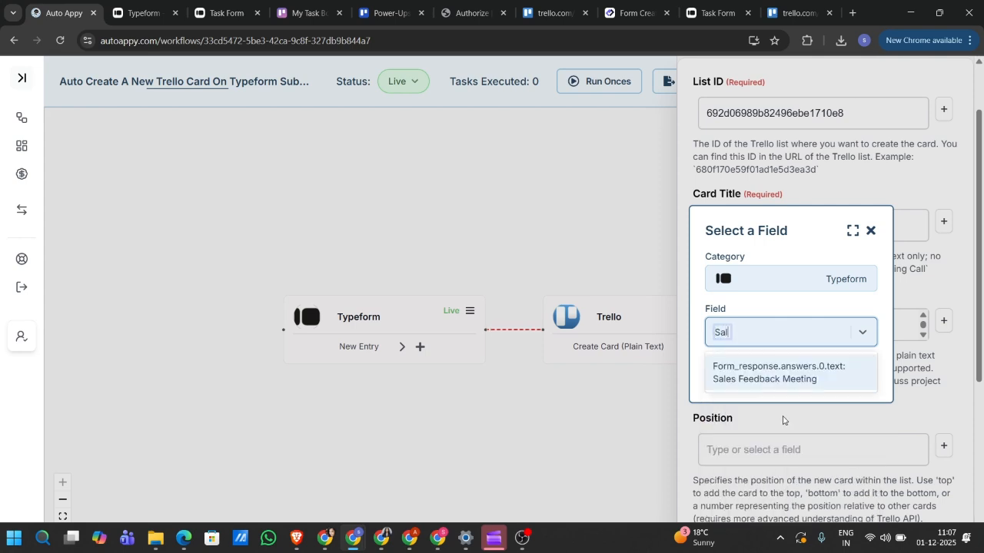
{"action": "left_click", "coordinate": [770, 375]}
{"action": "left_click", "coordinate": [836, 373]}
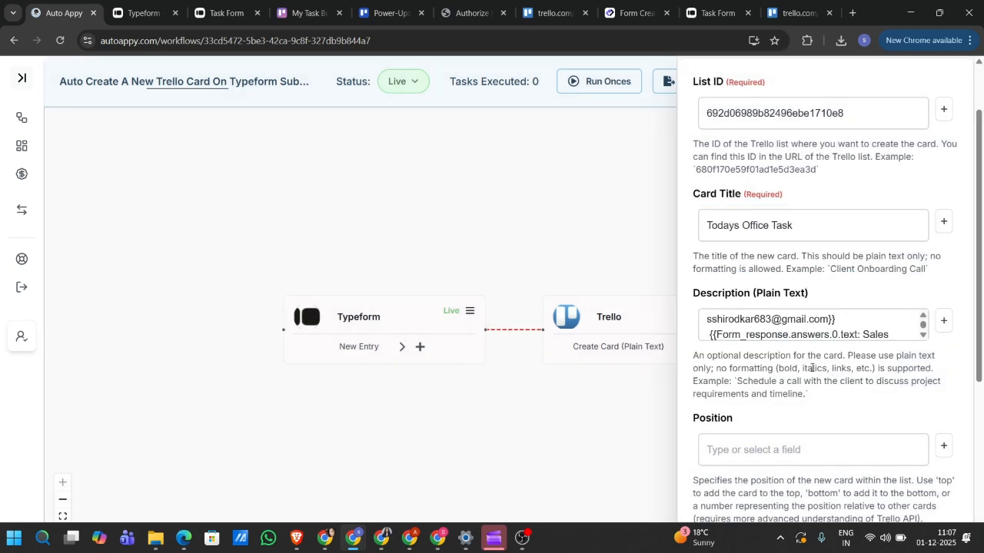
- Change the heading to 'Lead task details:' and start a new line after the last reference
{"action": "scroll", "coordinate": [795, 337], "scroll_direction": "down", "scroll_amount": 1}
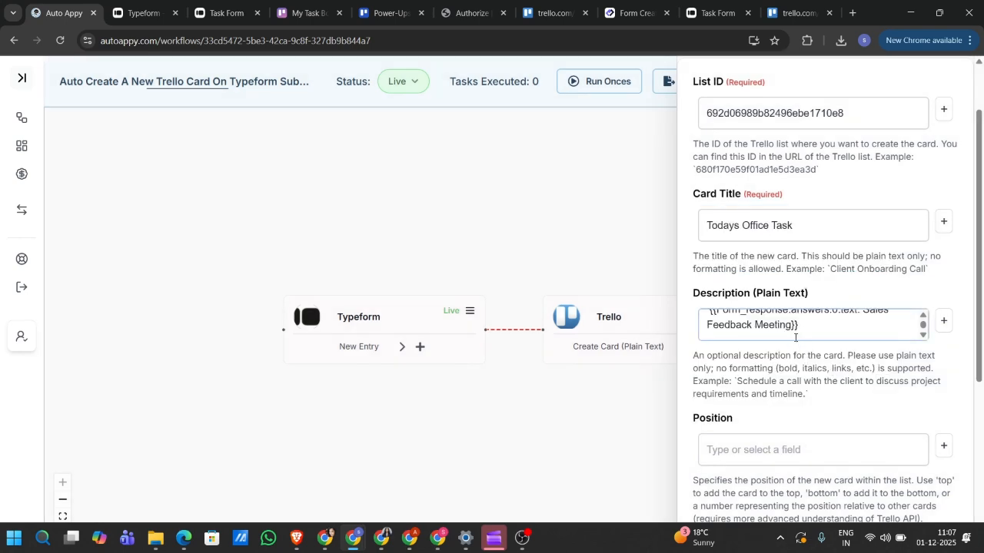
{"action": "scroll", "coordinate": [815, 330], "scroll_direction": "up", "scroll_amount": 2}
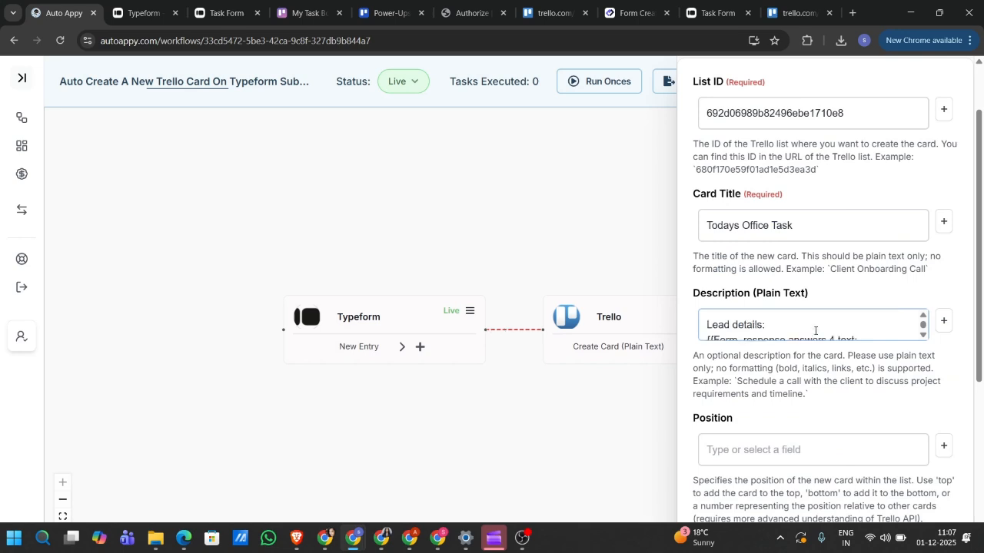
{"action": "left_click", "coordinate": [780, 323]}
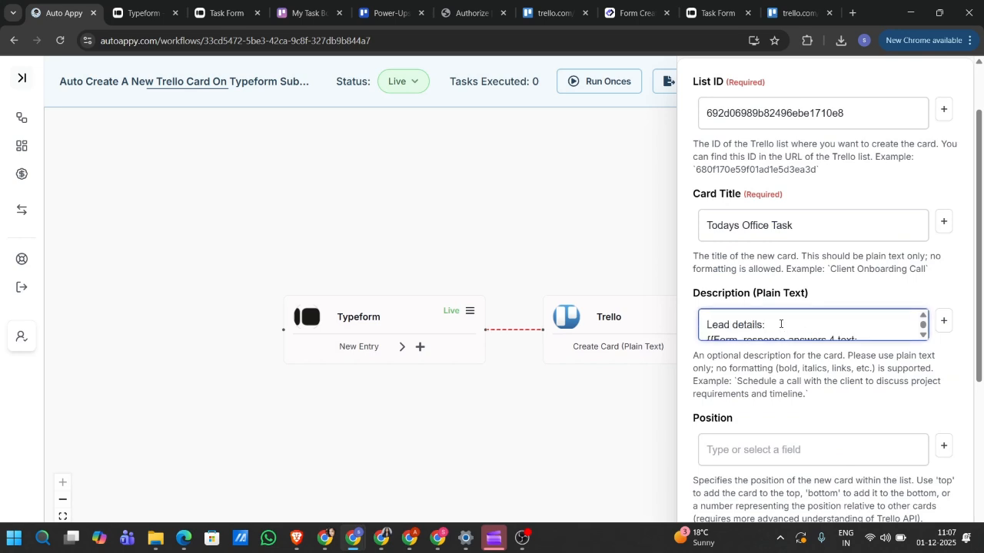
{"action": "left_click", "coordinate": [734, 326]}
{"action": "type", "text": "task"}
{"action": "scroll", "coordinate": [738, 326], "scroll_direction": "down", "scroll_amount": 2}
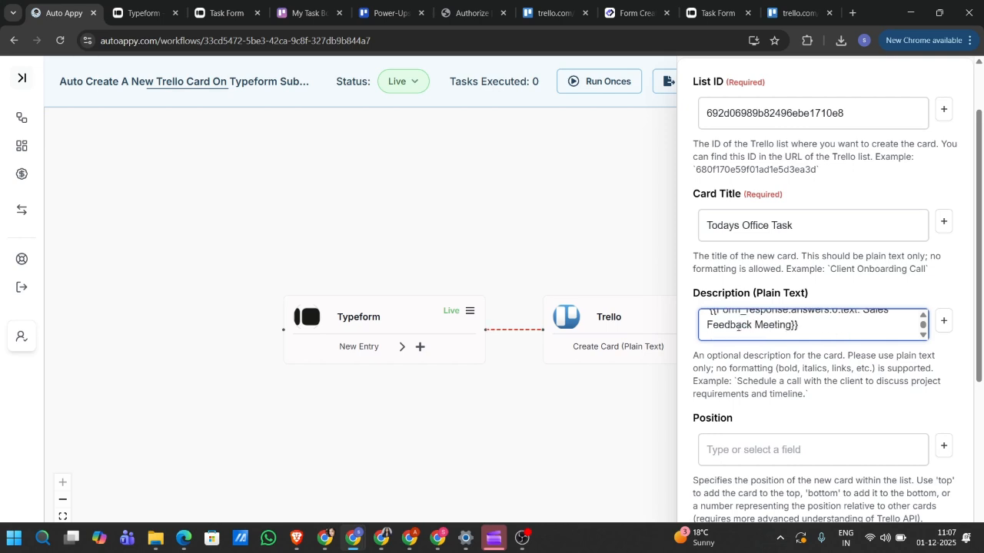
{"action": "left_click", "coordinate": [797, 333]}
{"action": "key", "text": "Return"}
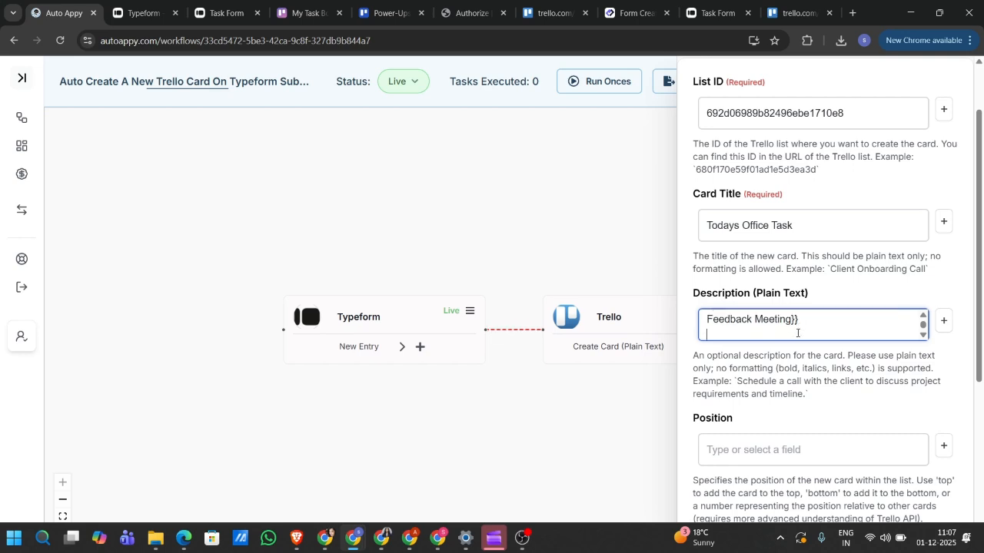
- Browse the Typeform answer fields for the Description, then return to the submitted Task Form page
{"action": "left_click", "coordinate": [942, 329]}
{"action": "left_click", "coordinate": [821, 308]}
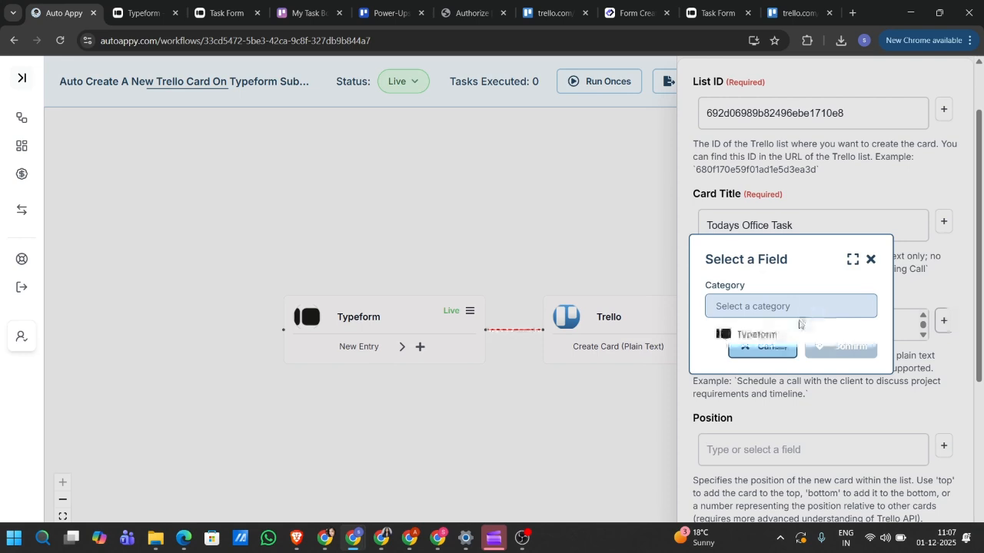
{"action": "left_click", "coordinate": [788, 335]}
{"action": "left_click", "coordinate": [778, 336]}
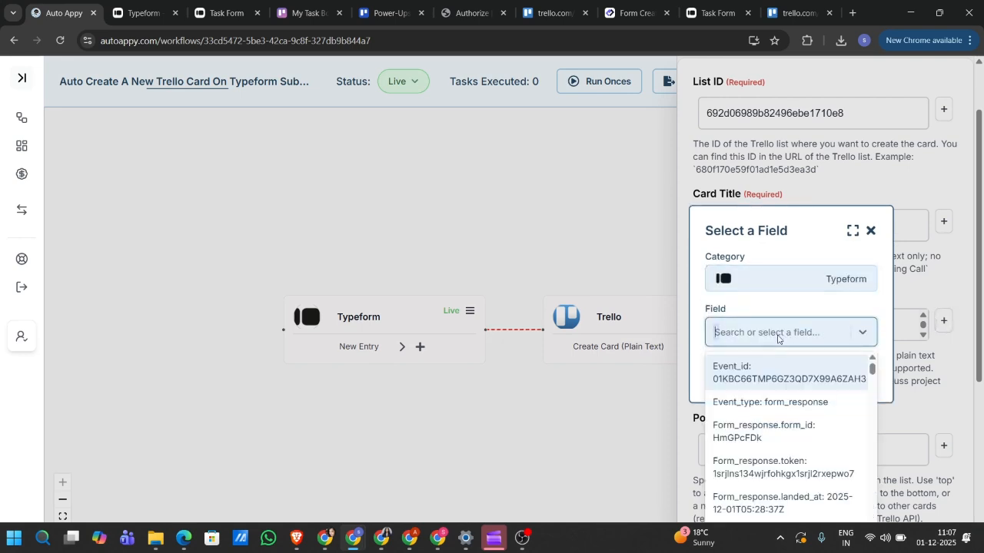
{"action": "scroll", "coordinate": [790, 416], "scroll_direction": "down", "scroll_amount": 8}
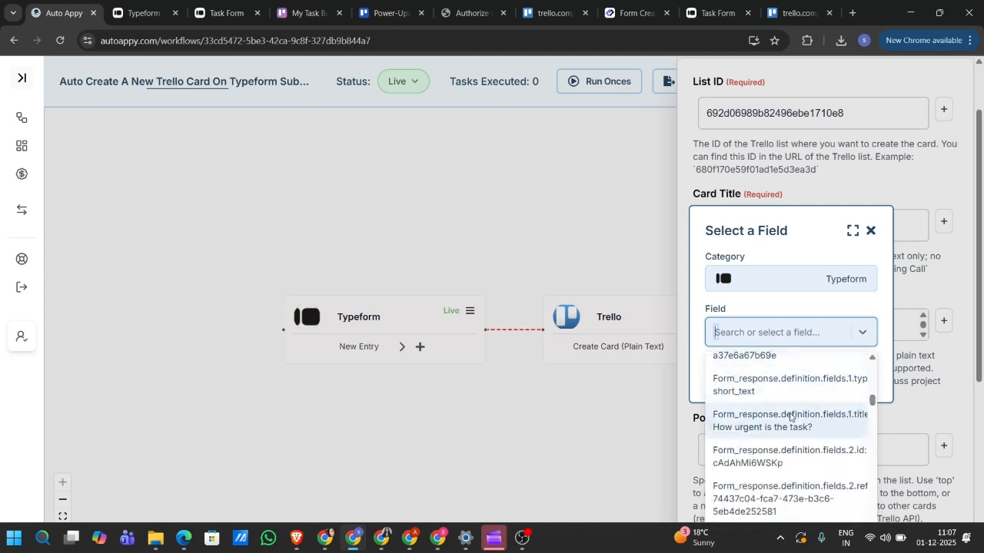
{"action": "left_click", "coordinate": [227, 8]}
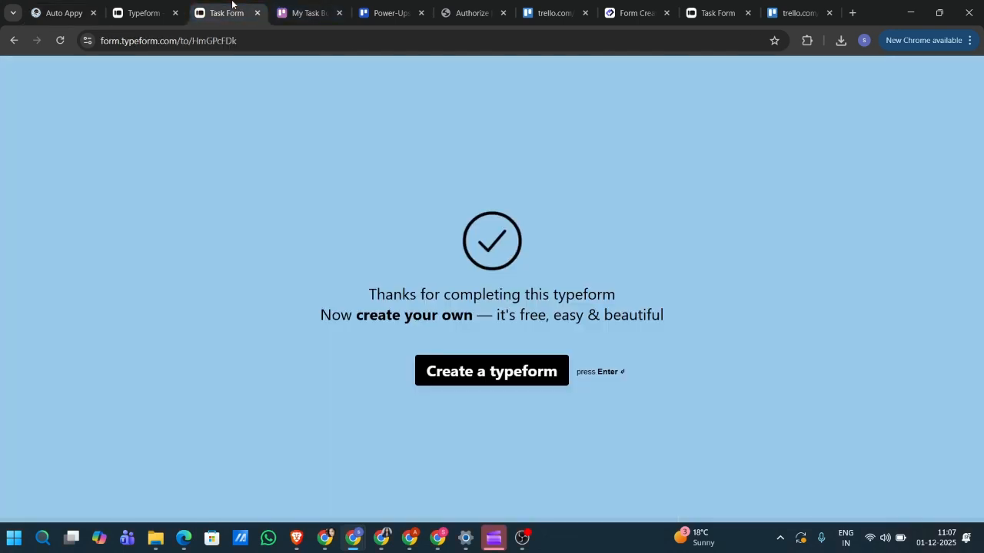
{"action": "left_click", "coordinate": [145, 6]}
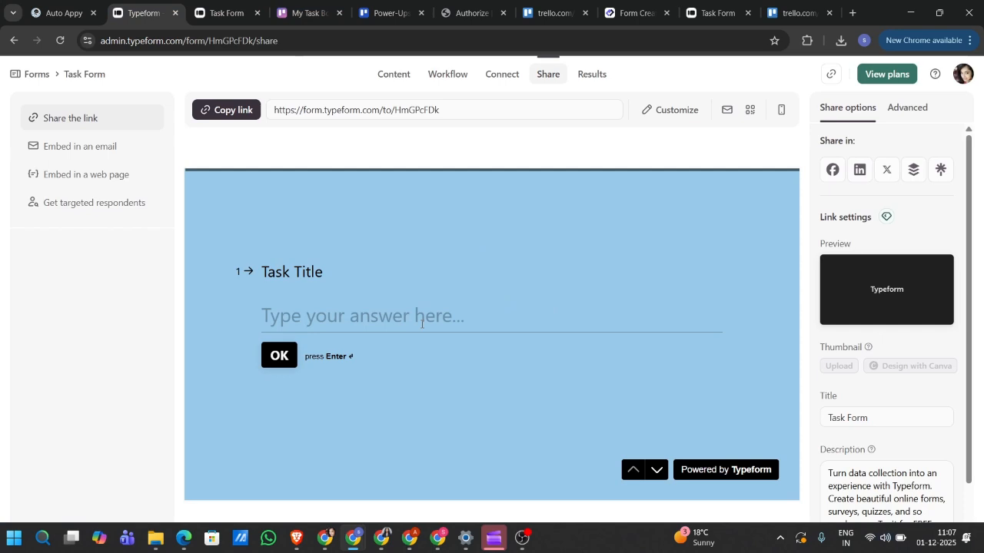
{"action": "left_click", "coordinate": [655, 479]}
{"action": "left_click", "coordinate": [655, 479]}
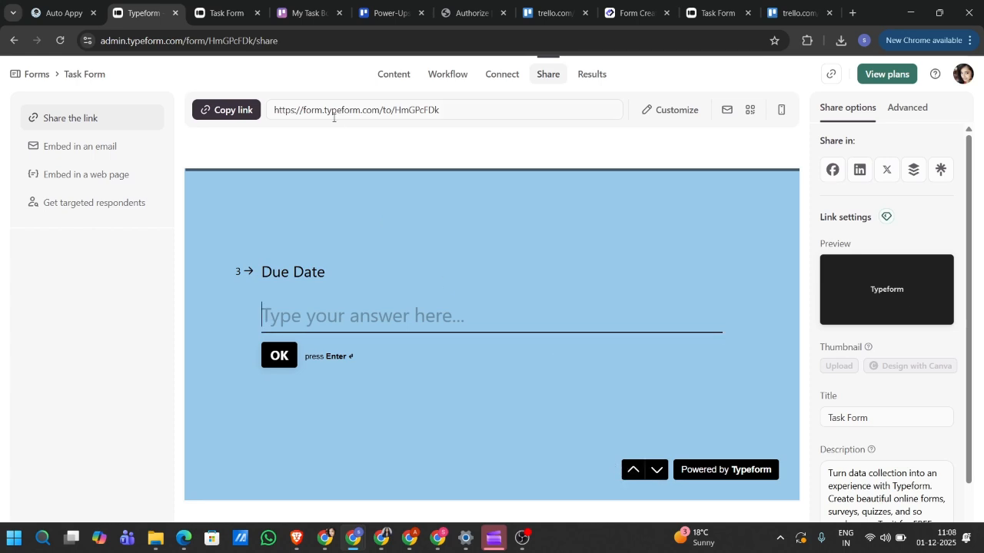
{"action": "left_click", "coordinate": [17, 10]}
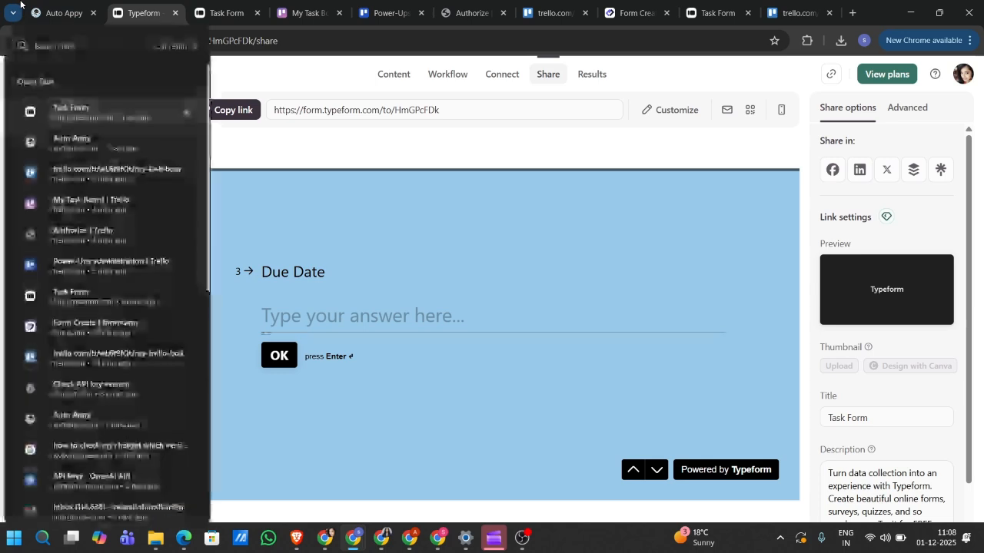
{"action": "left_click", "coordinate": [61, 12]}
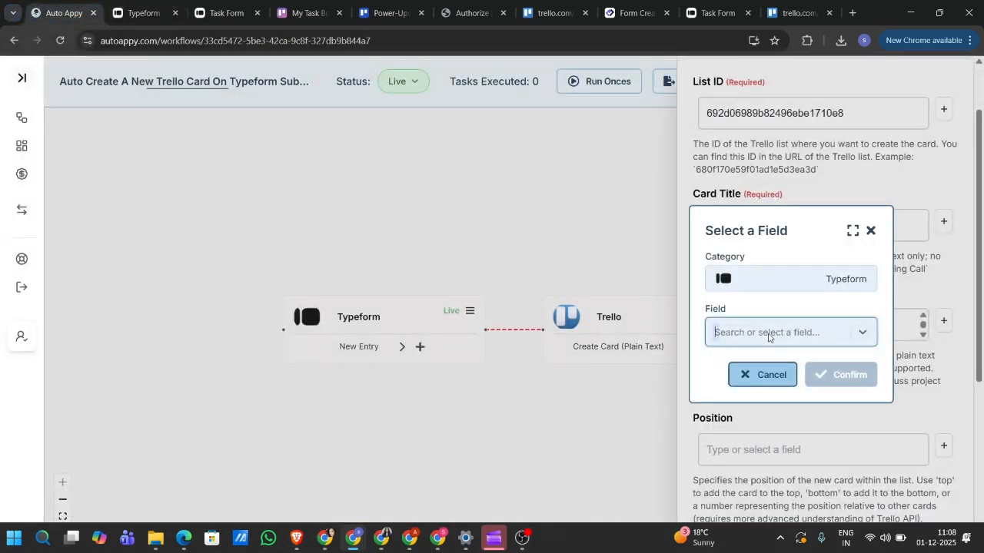
- Insert the due-date answer field (2 December 2025) into the Description
{"action": "type", "text": "2"}
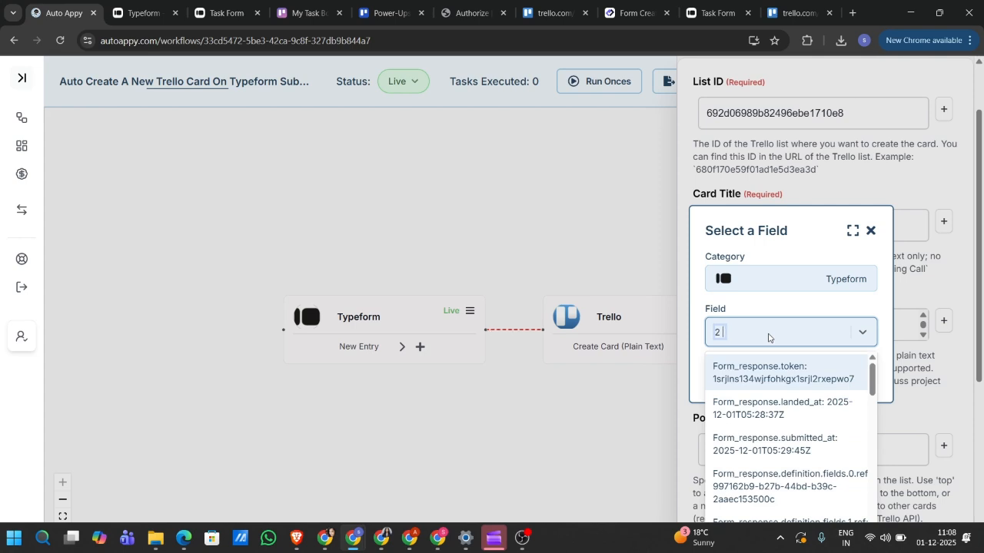
{"action": "type", "text": " d"}
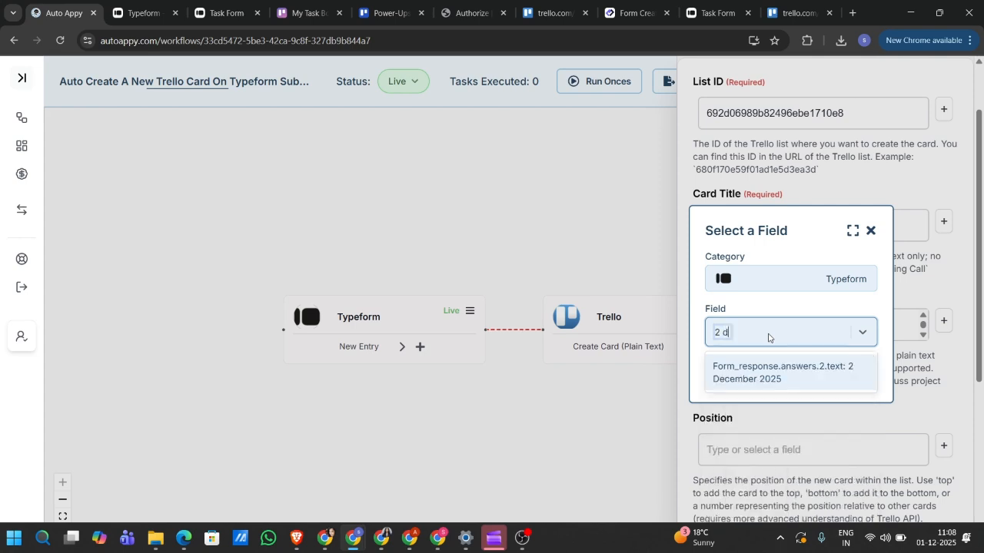
{"action": "left_click", "coordinate": [799, 376]}
{"action": "left_click", "coordinate": [841, 373]}
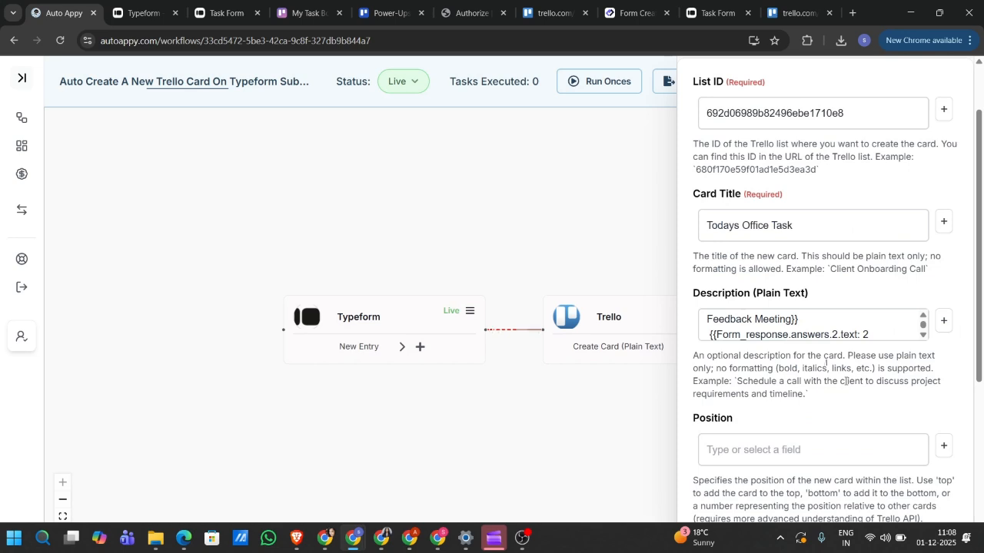
- Add a 'Category:' label on a new line after the email line
{"action": "scroll", "coordinate": [795, 334], "scroll_direction": "down", "scroll_amount": 1}
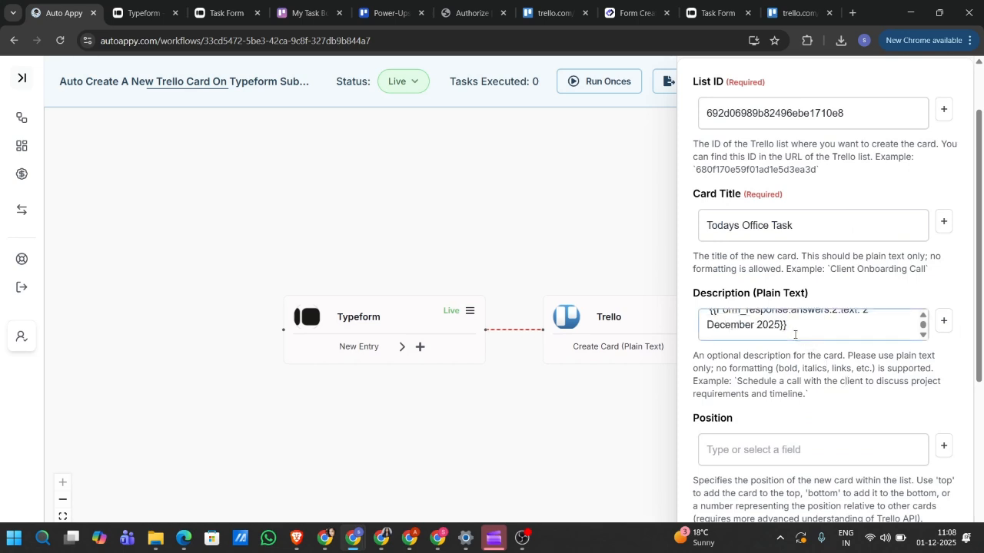
{"action": "scroll", "coordinate": [795, 334], "scroll_direction": "up", "scroll_amount": 1}
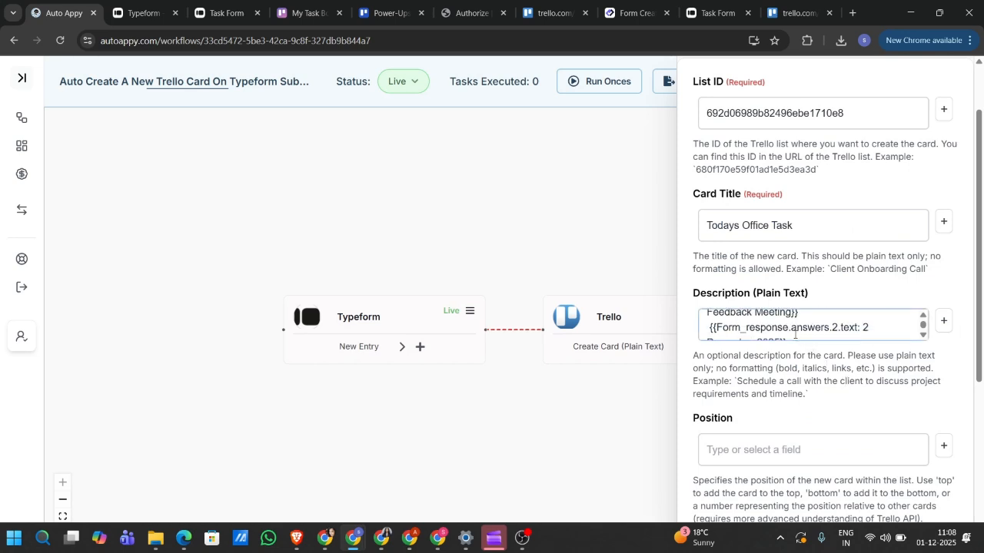
{"action": "scroll", "coordinate": [795, 334], "scroll_direction": "up", "scroll_amount": 3}
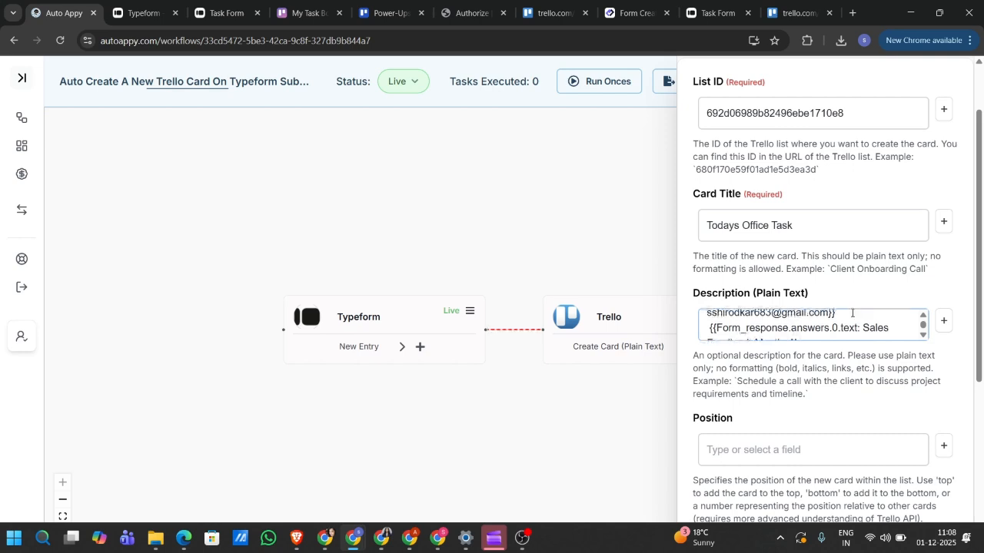
{"action": "left_click", "coordinate": [851, 316]}
{"action": "key", "text": "Return"}
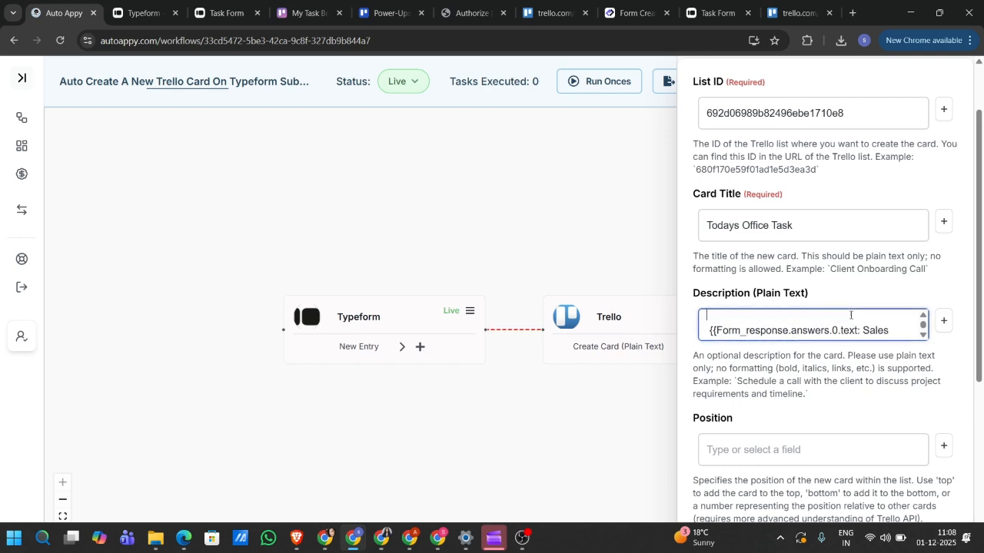
{"action": "type", "text": "Category:"}
{"action": "scroll", "coordinate": [851, 315], "scroll_direction": "down", "scroll_amount": 3}
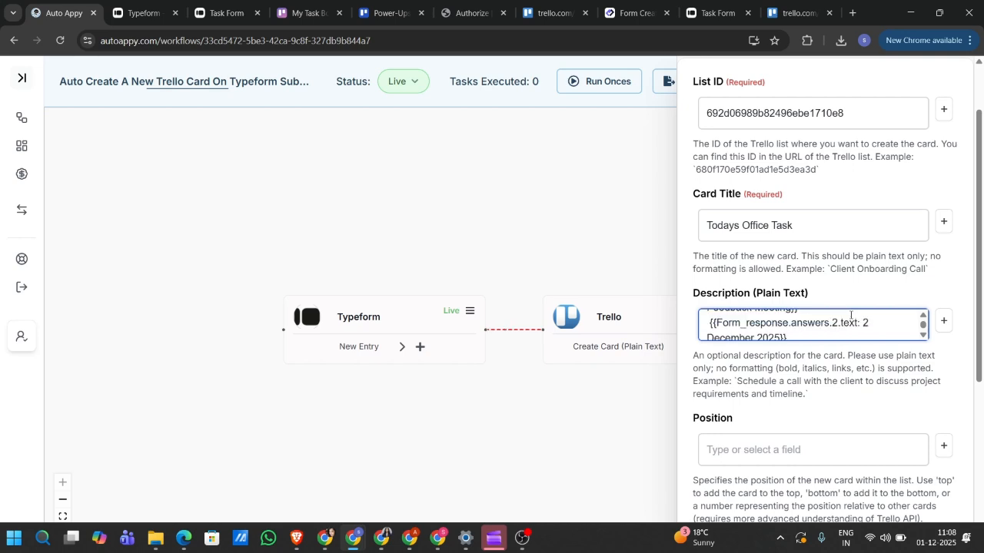
{"action": "scroll", "coordinate": [851, 315], "scroll_direction": "up", "scroll_amount": 1}
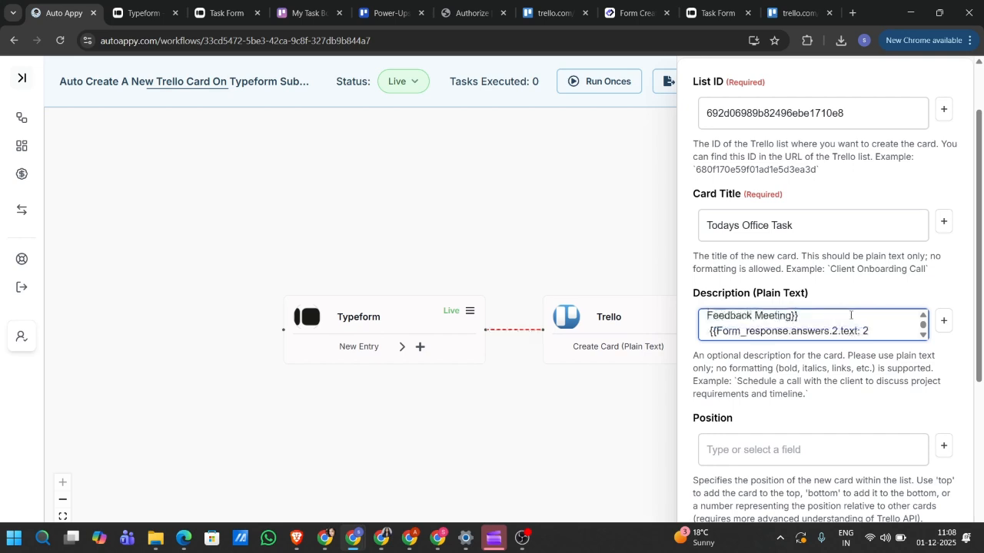
- Add a 'Due Date:' label above the due-date field and save the Trello card settings
{"action": "left_click", "coordinate": [817, 324]}
{"action": "key", "text": "Return"}
{"action": "type", "text": "Du"}
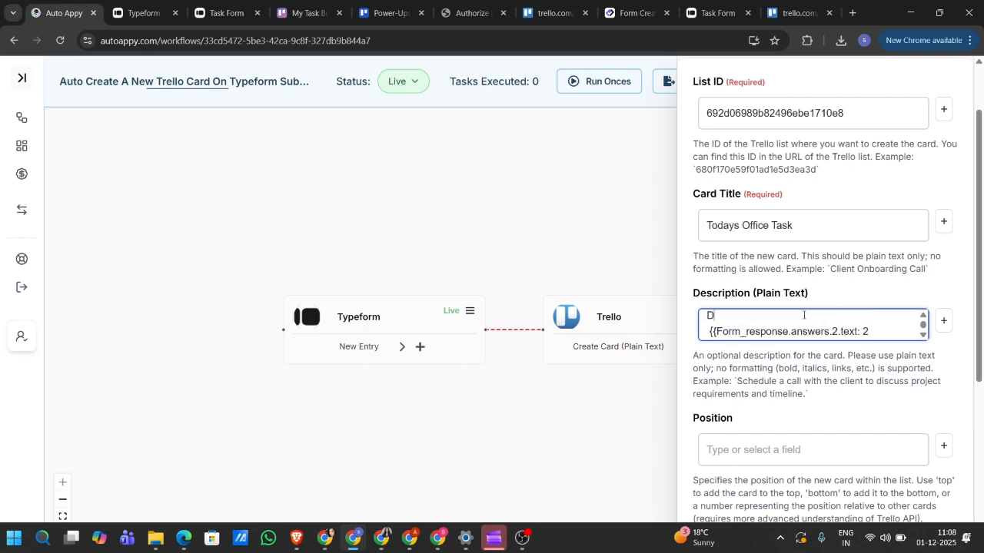
{"action": "key", "text": "BackSpace"}
{"action": "type", "text": "ue Date:"}
{"action": "scroll", "coordinate": [803, 316], "scroll_direction": "down", "scroll_amount": 1}
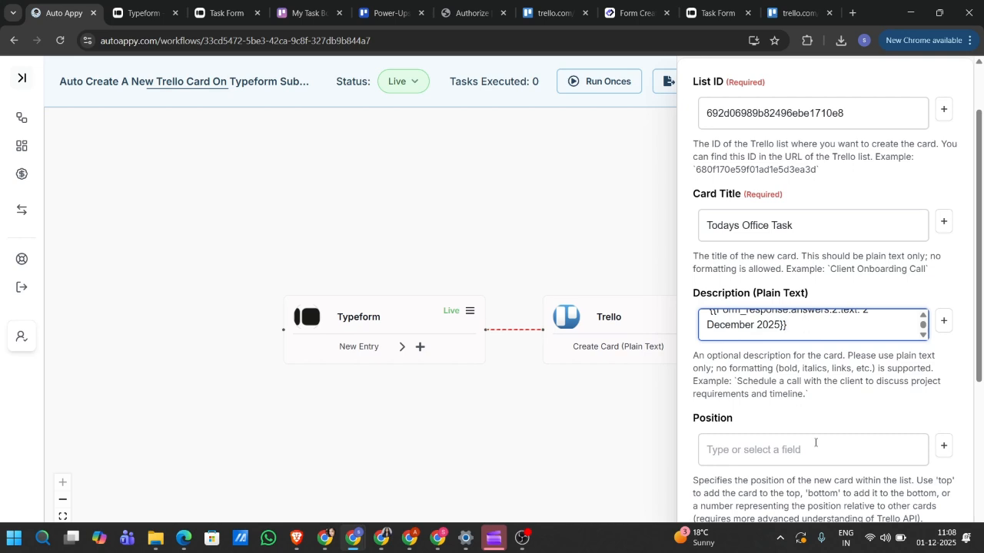
{"action": "scroll", "coordinate": [815, 443], "scroll_direction": "down", "scroll_amount": 4}
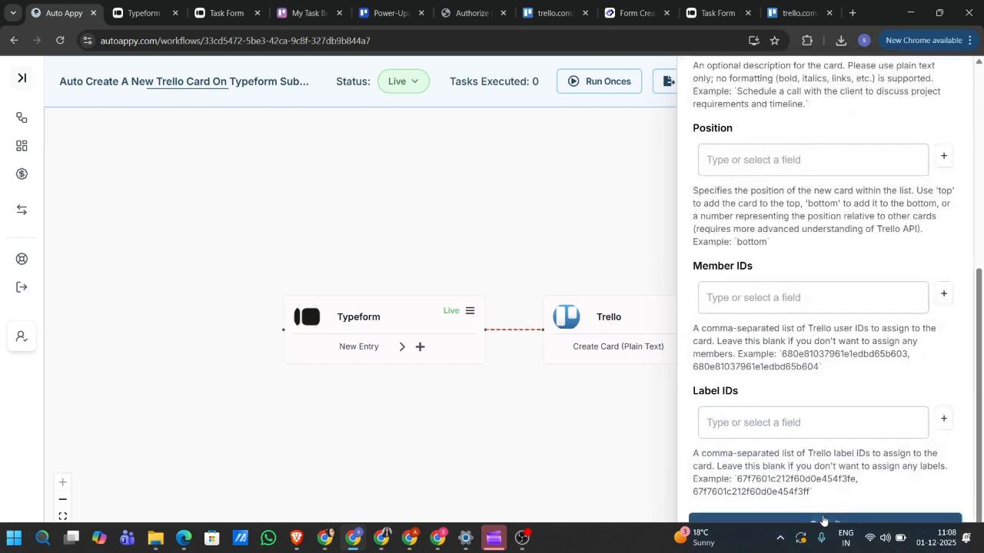
{"action": "left_click", "coordinate": [822, 521]}
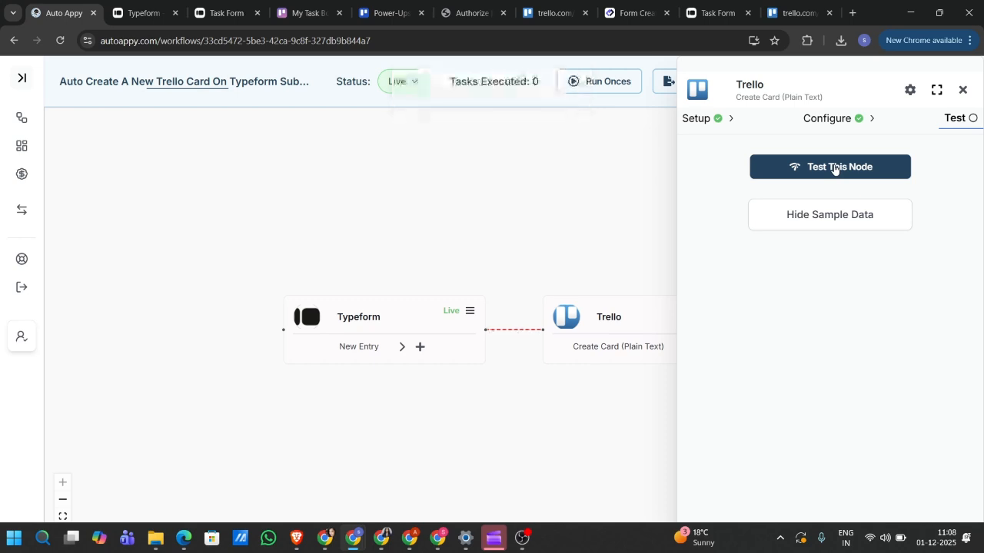
- Test the Trello create-card step, review the returned card data, and go to My Task Board
{"action": "left_click", "coordinate": [834, 169]}
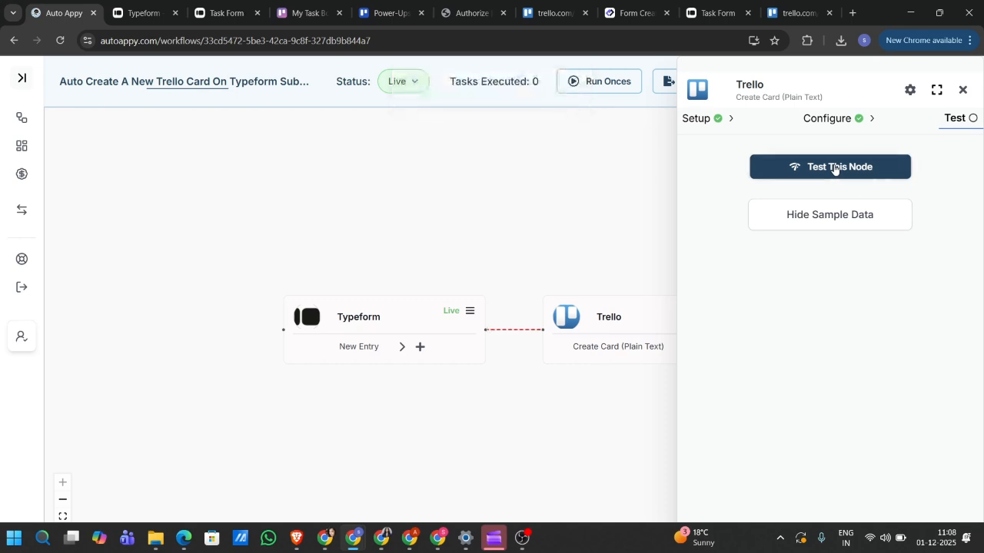
{"action": "left_click", "coordinate": [825, 220]}
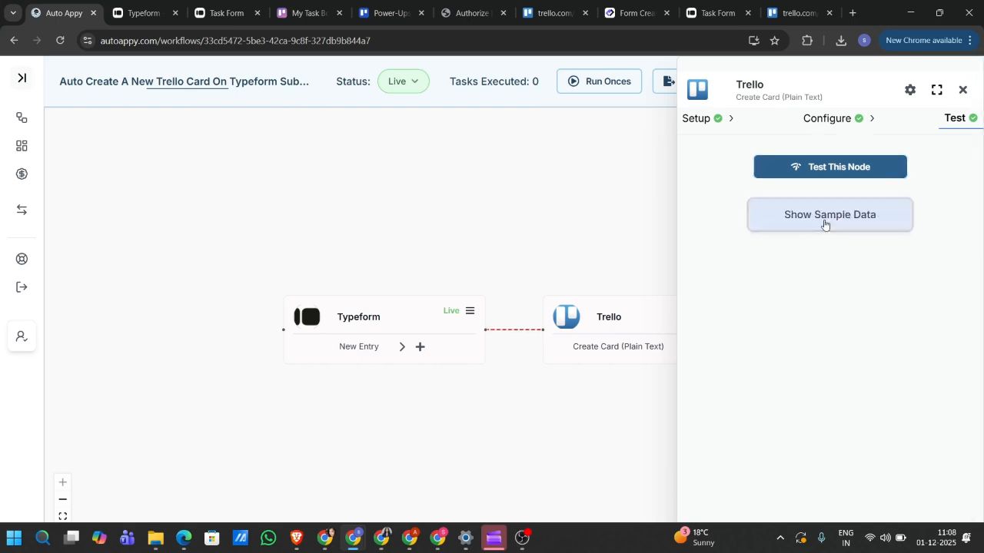
{"action": "left_click", "coordinate": [825, 221]}
{"action": "scroll", "coordinate": [802, 377], "scroll_direction": "down", "scroll_amount": 10}
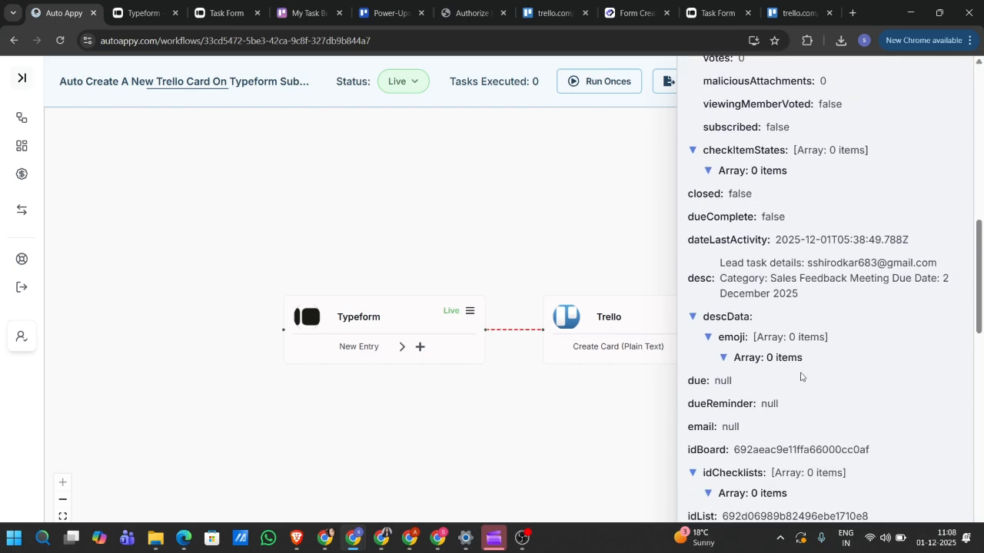
{"action": "scroll", "coordinate": [802, 377], "scroll_direction": "up", "scroll_amount": 10}
{"action": "scroll", "coordinate": [801, 376], "scroll_direction": "right", "scroll_amount": 3}
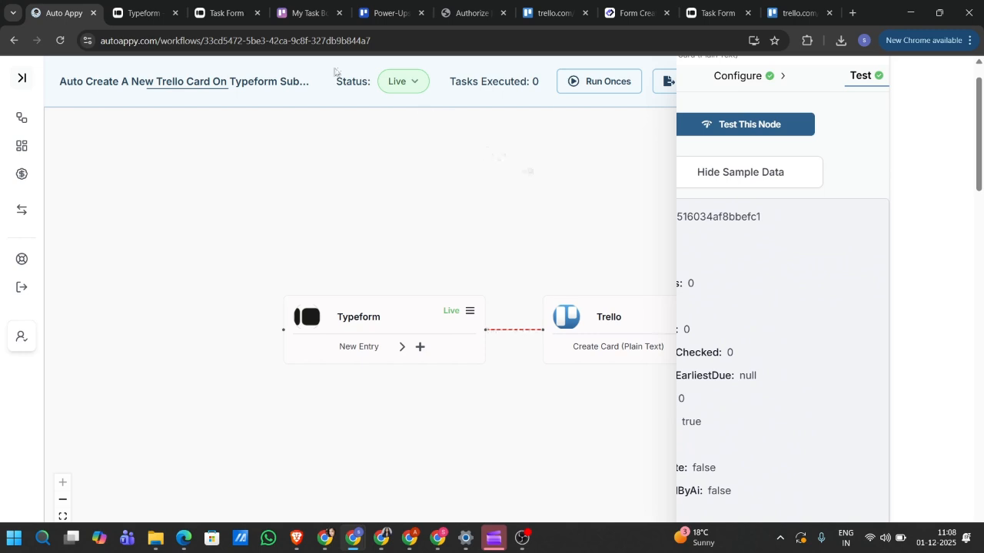
{"action": "left_click", "coordinate": [299, 13]}
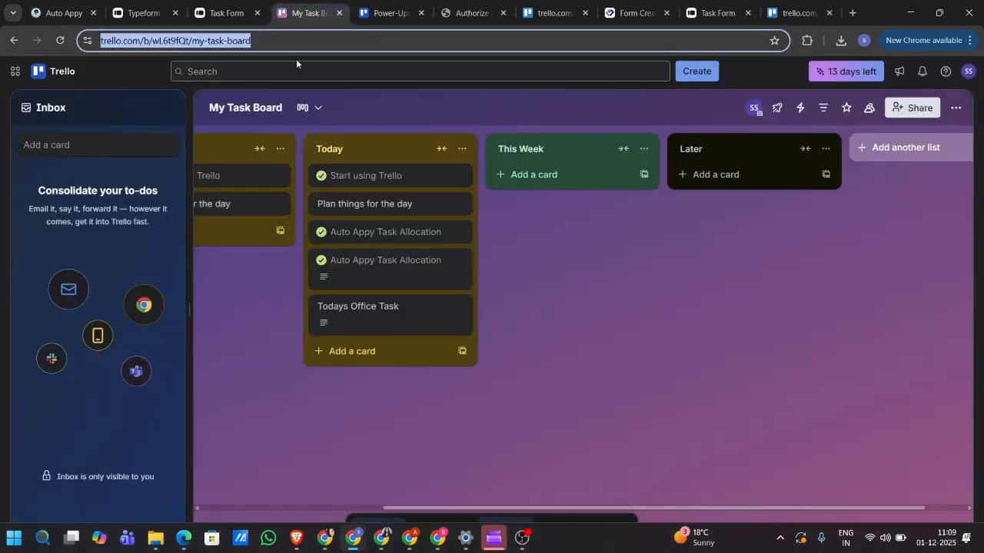
- Open the 'Todays Office Task' card in the Today list
{"action": "left_click", "coordinate": [342, 322]}
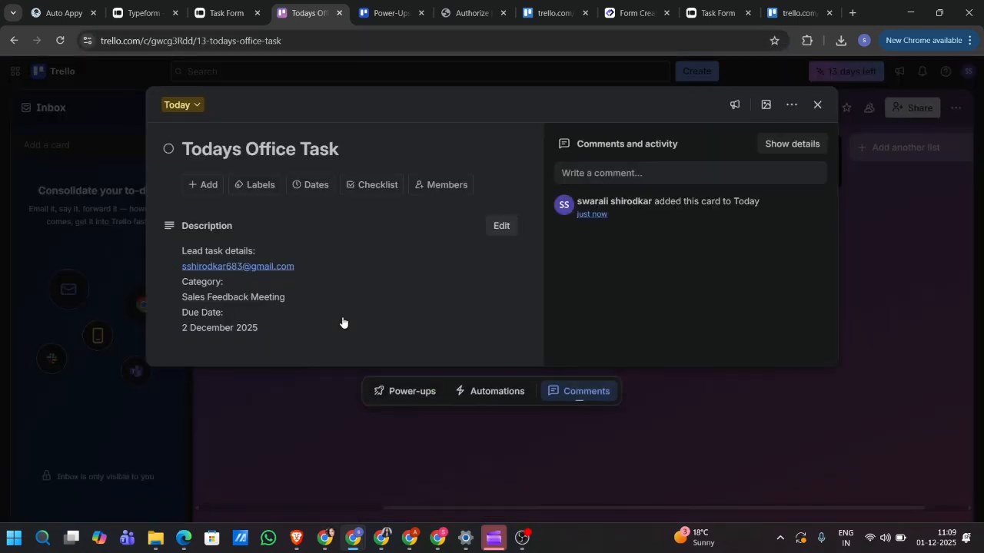